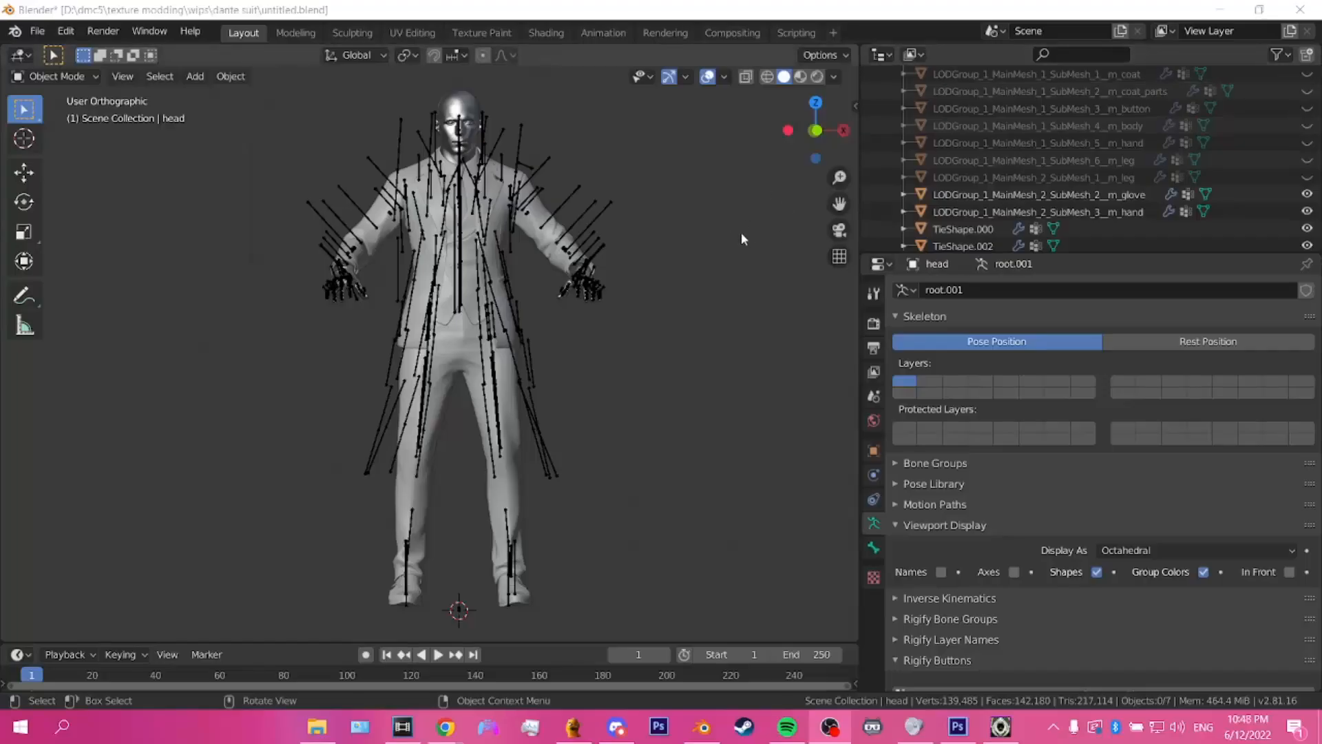
Step: Rename the jacket mesh TieShape.000 to LODGroup_1_MainMesh_1_SubMesh_4__m_body, reusing the name of the original hidden body mesh
left_click(742, 233)
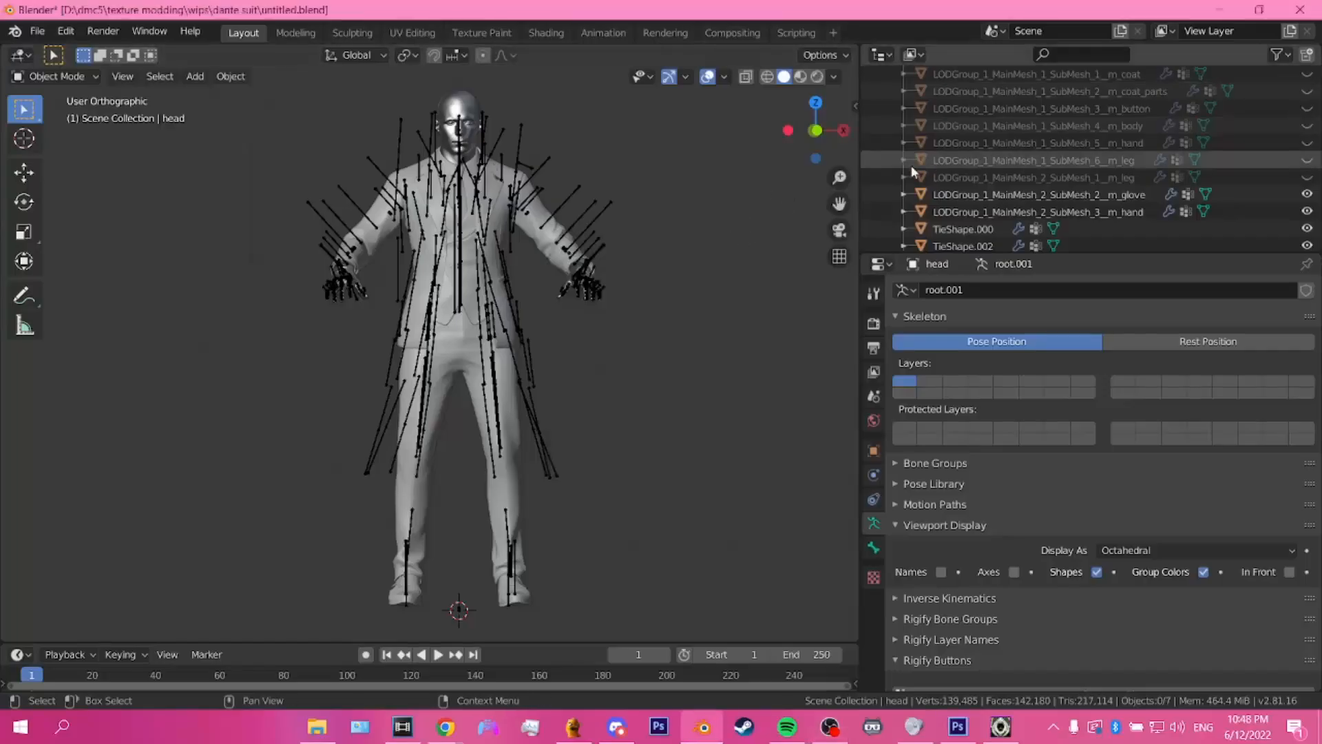
left_click(963, 228)
scroll(524, 265, "up", 4)
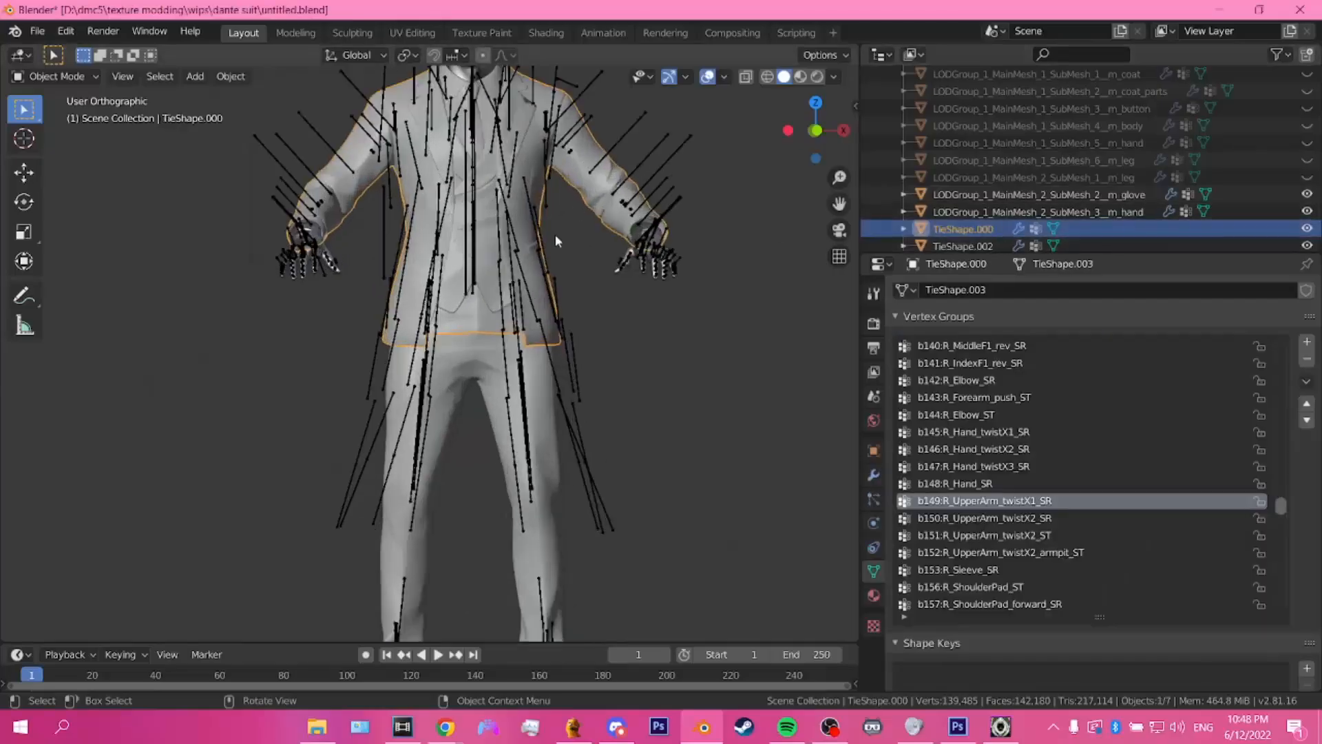
scroll(523, 266, "down", 2)
scroll(524, 265, "up", 1)
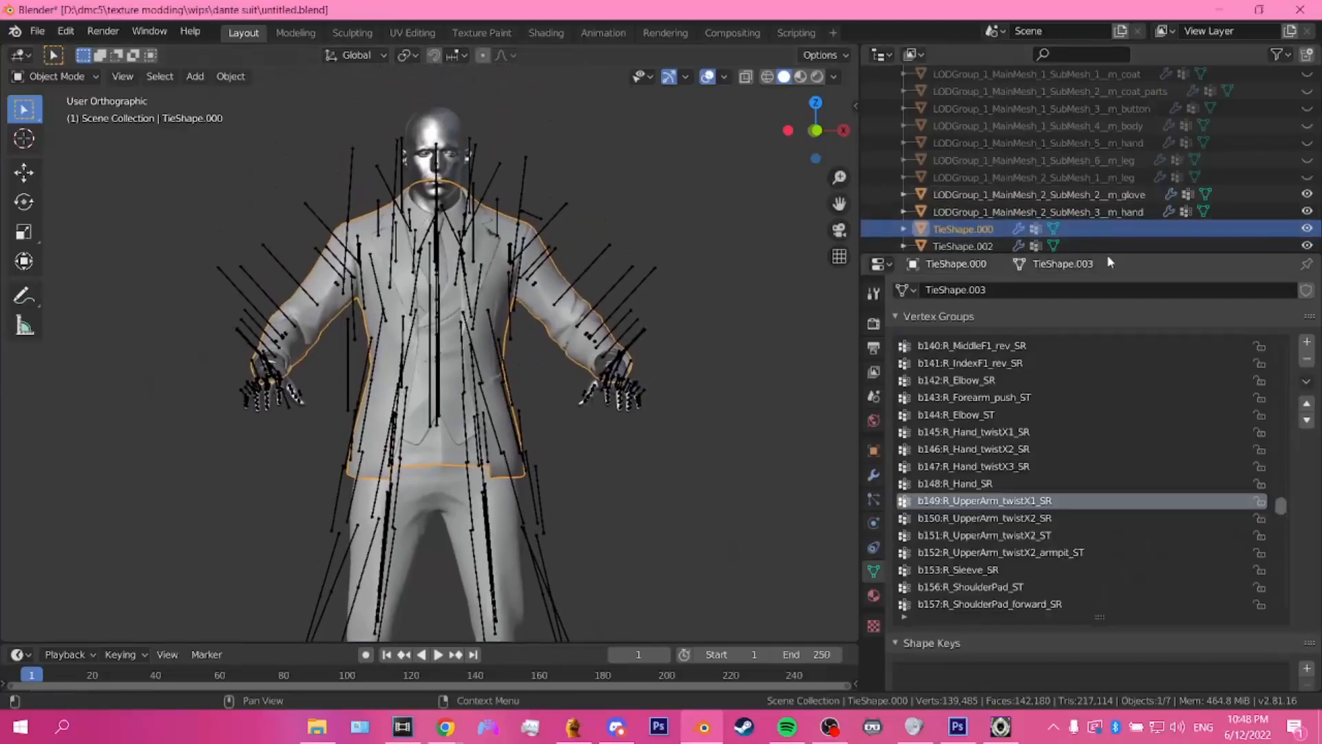
double_click(987, 228)
left_click(1105, 128)
left_click(1106, 127)
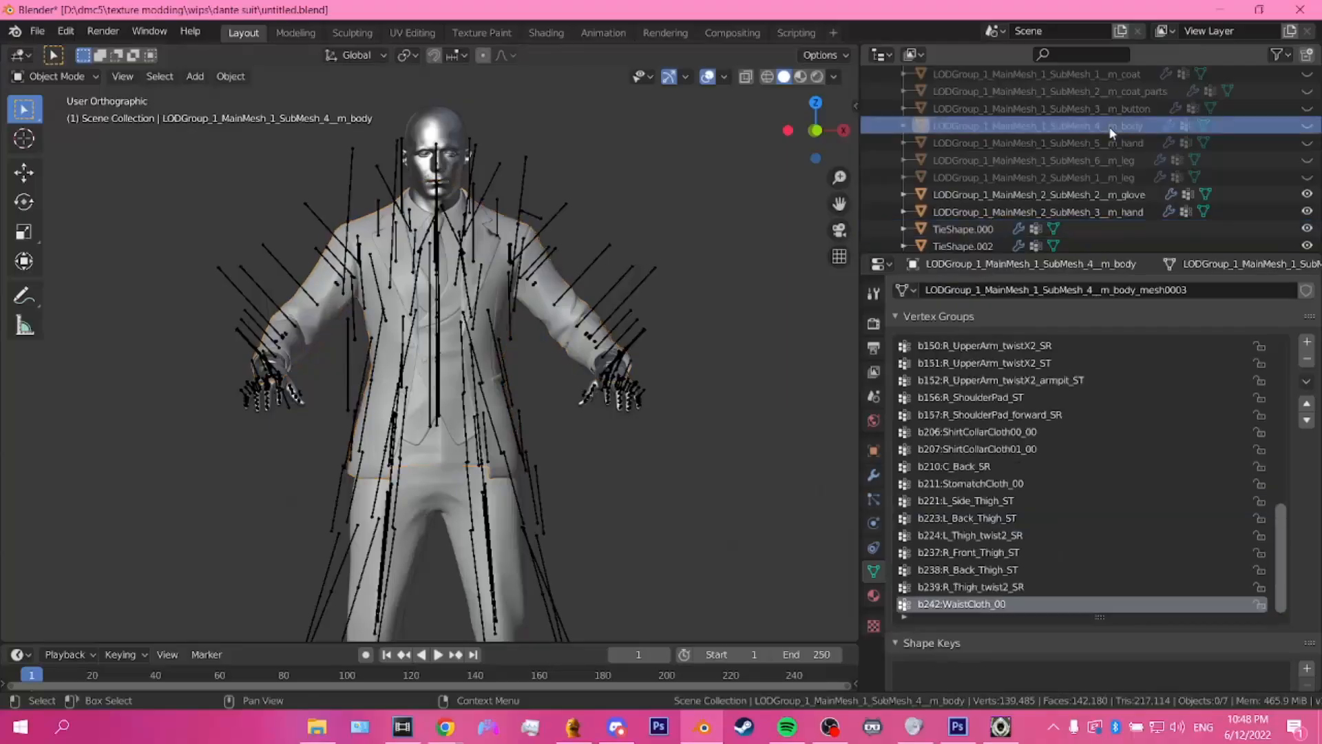
double_click(1110, 126)
key("ctrl+c")
left_click(1116, 140)
double_click(963, 228)
key("ctrl+v")
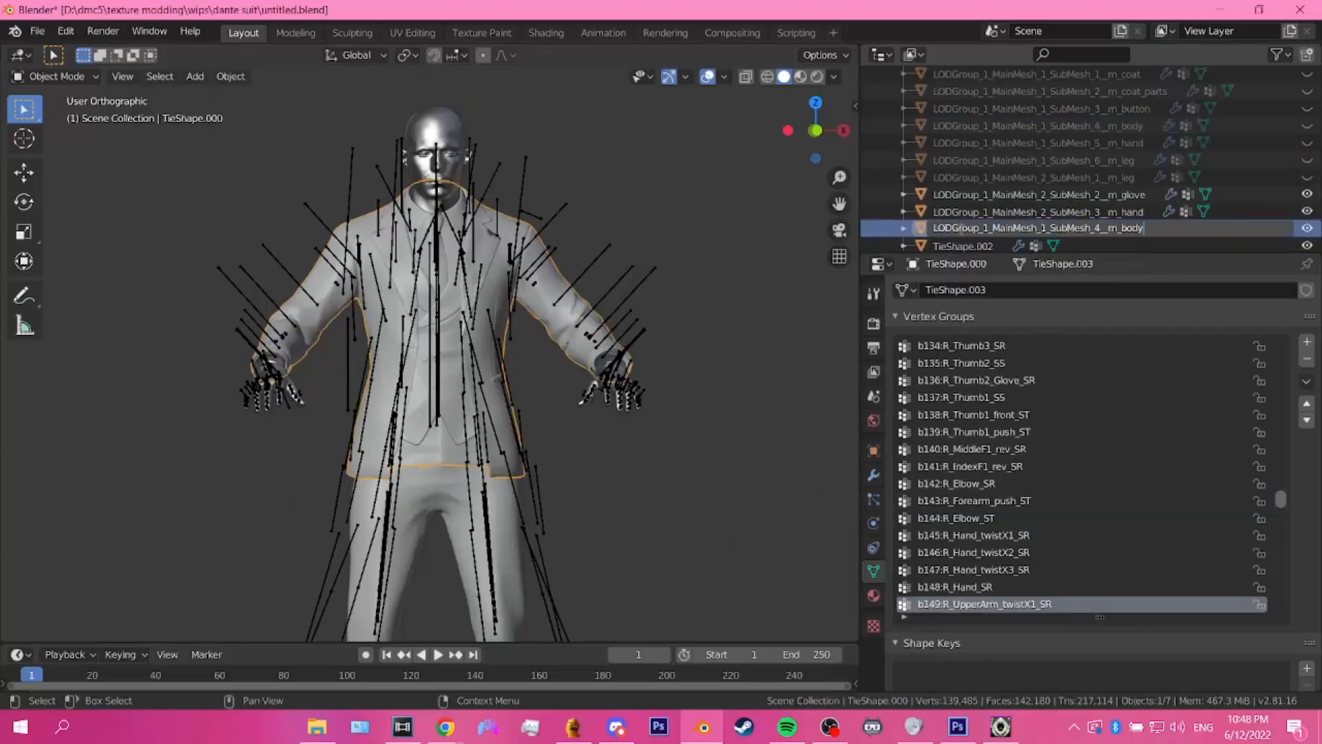
key("Return")
Step: Rename the shoe mesh TieShape.002 to LODGroup_1_MainMesh_1_SubMesh_1__m_coat, reusing the name of the original hidden coat mesh
scroll(1213, 209, "down", 1)
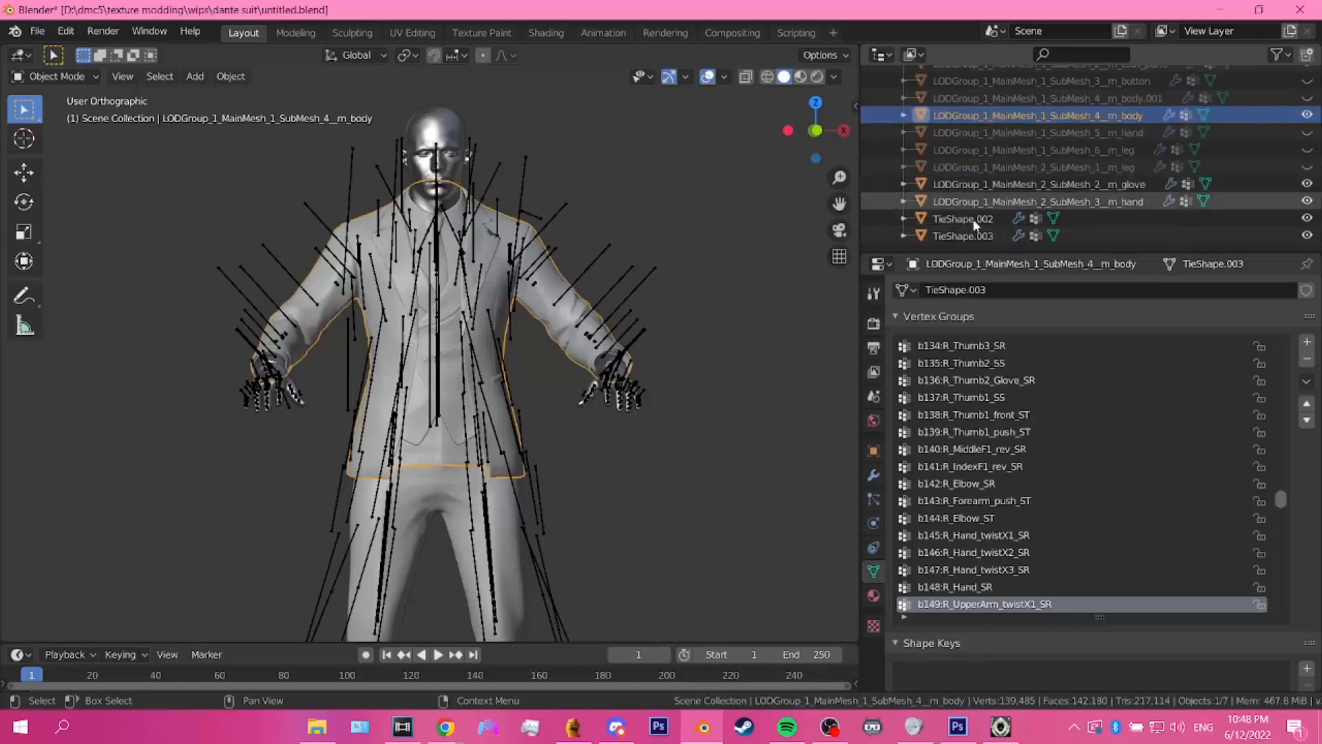
left_click(956, 218)
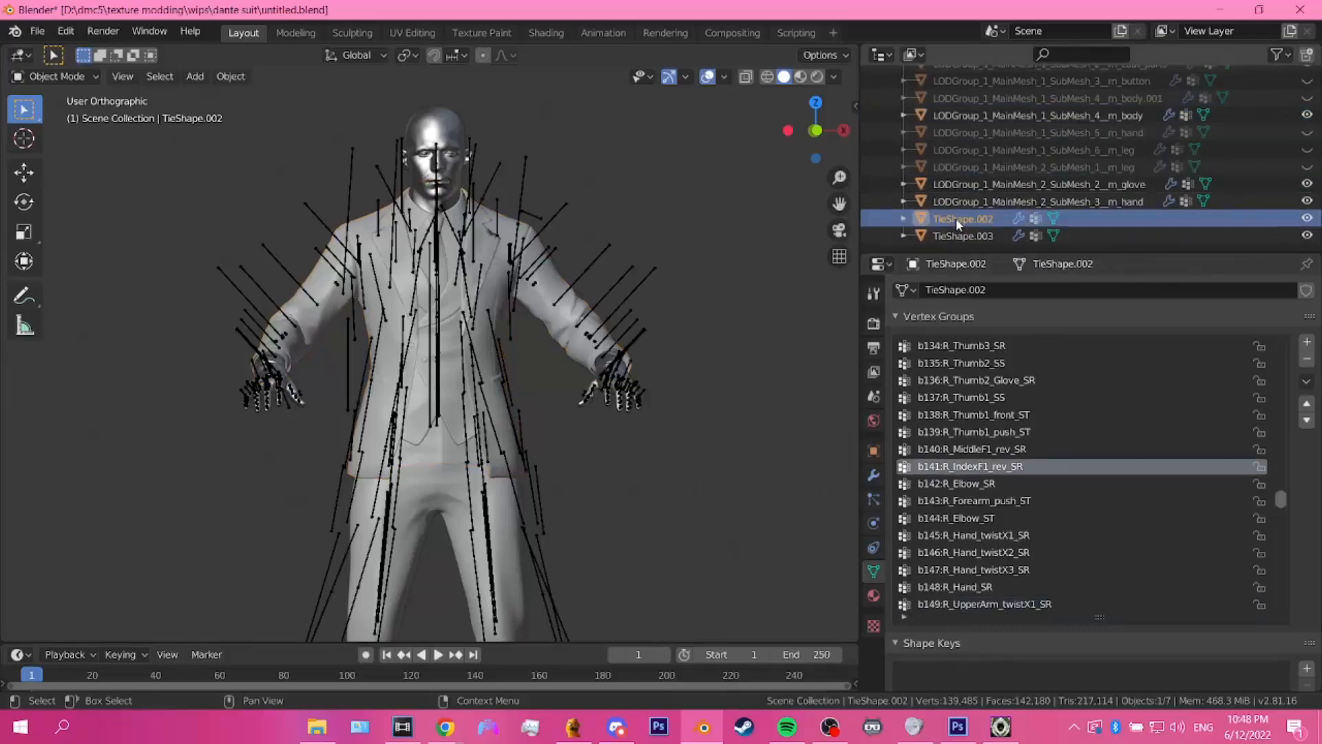
scroll(609, 382, "down", 3)
scroll(609, 390, "up", 2)
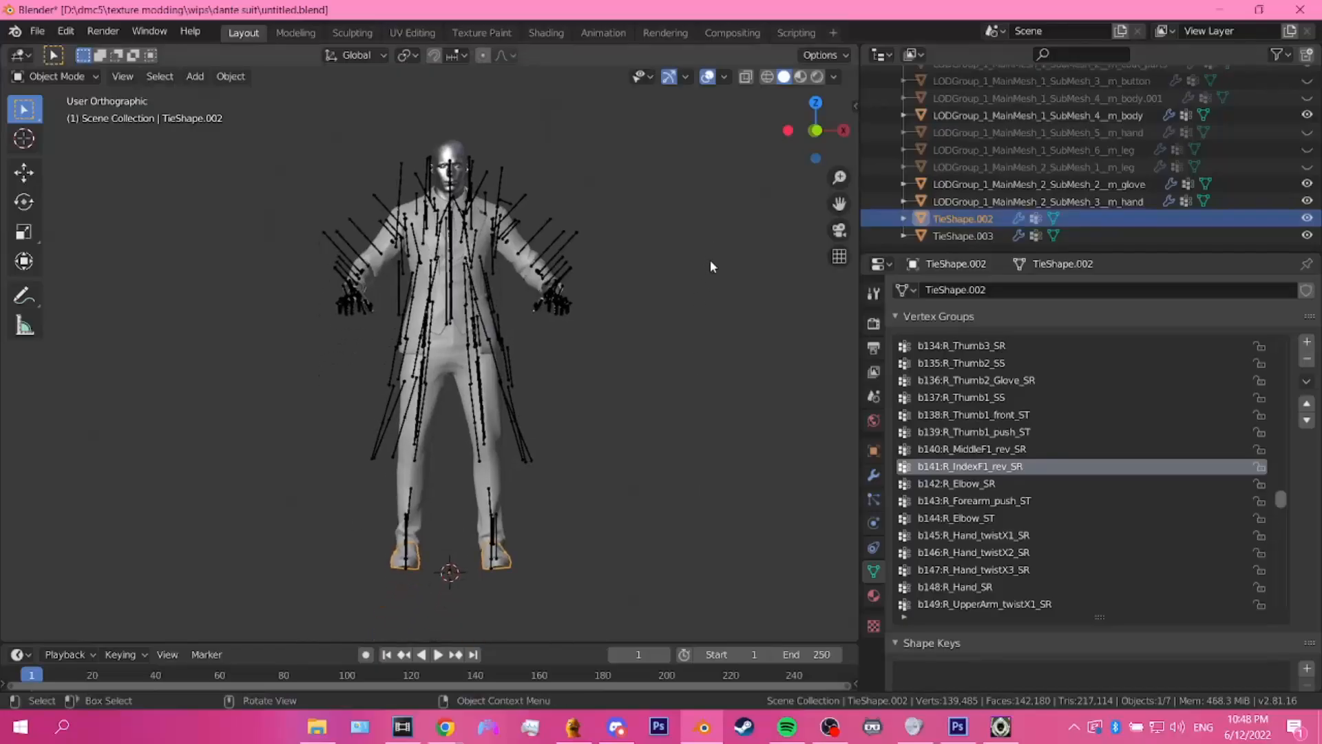
scroll(710, 259, "up", 3)
middle_click_drag(689, 189, 689, 249, "shift")
double_click(983, 219)
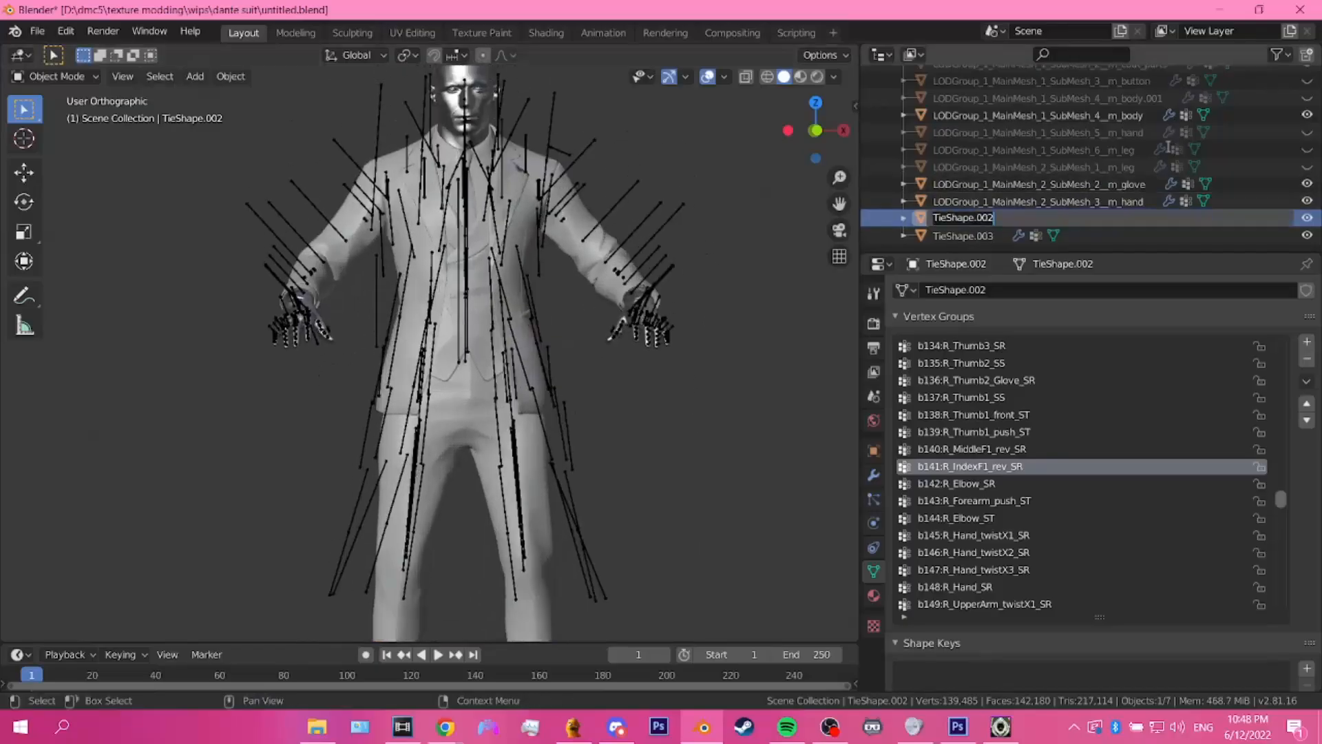
left_click(1106, 138)
scroll(1106, 143, "up", 3)
left_click(1034, 101)
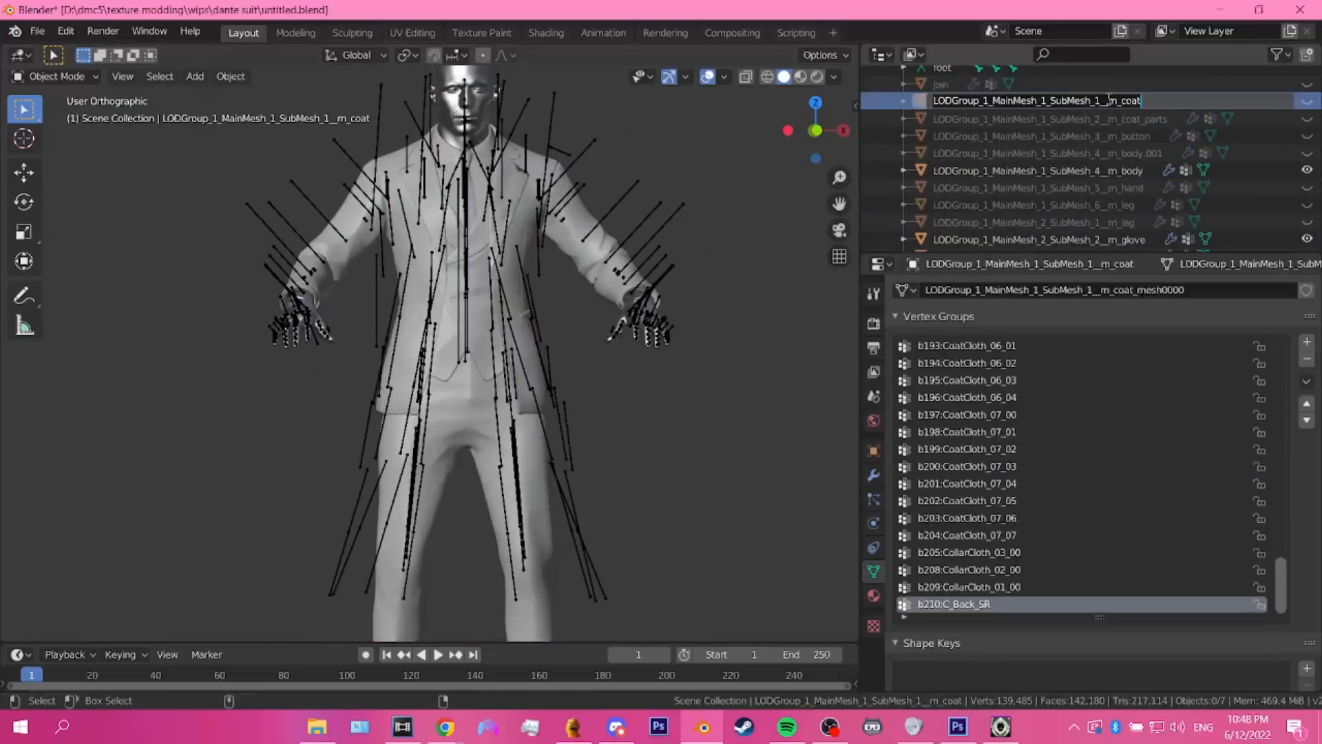
scroll(1111, 160, "down", 3)
double_click(989, 219)
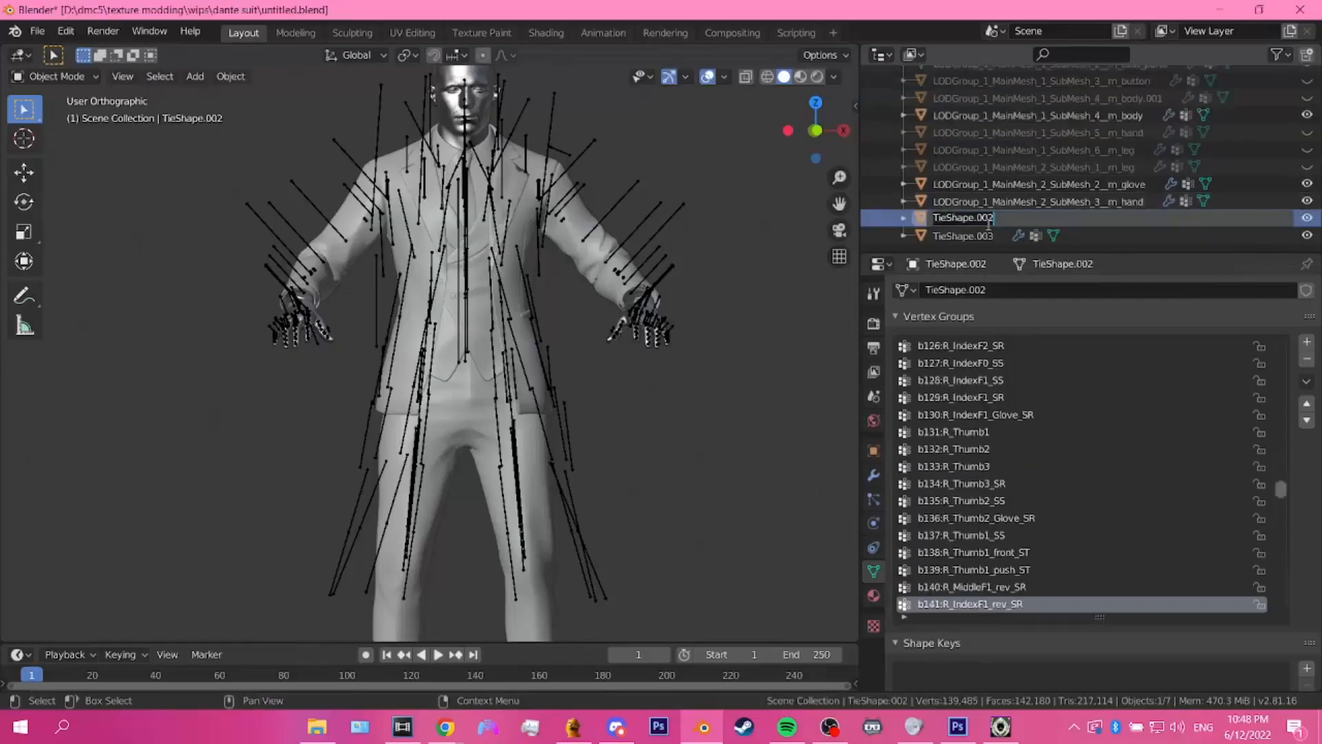
type("LODGroup_1_MainMesh_1_SubMesh_1__m_coat")
key("Return")
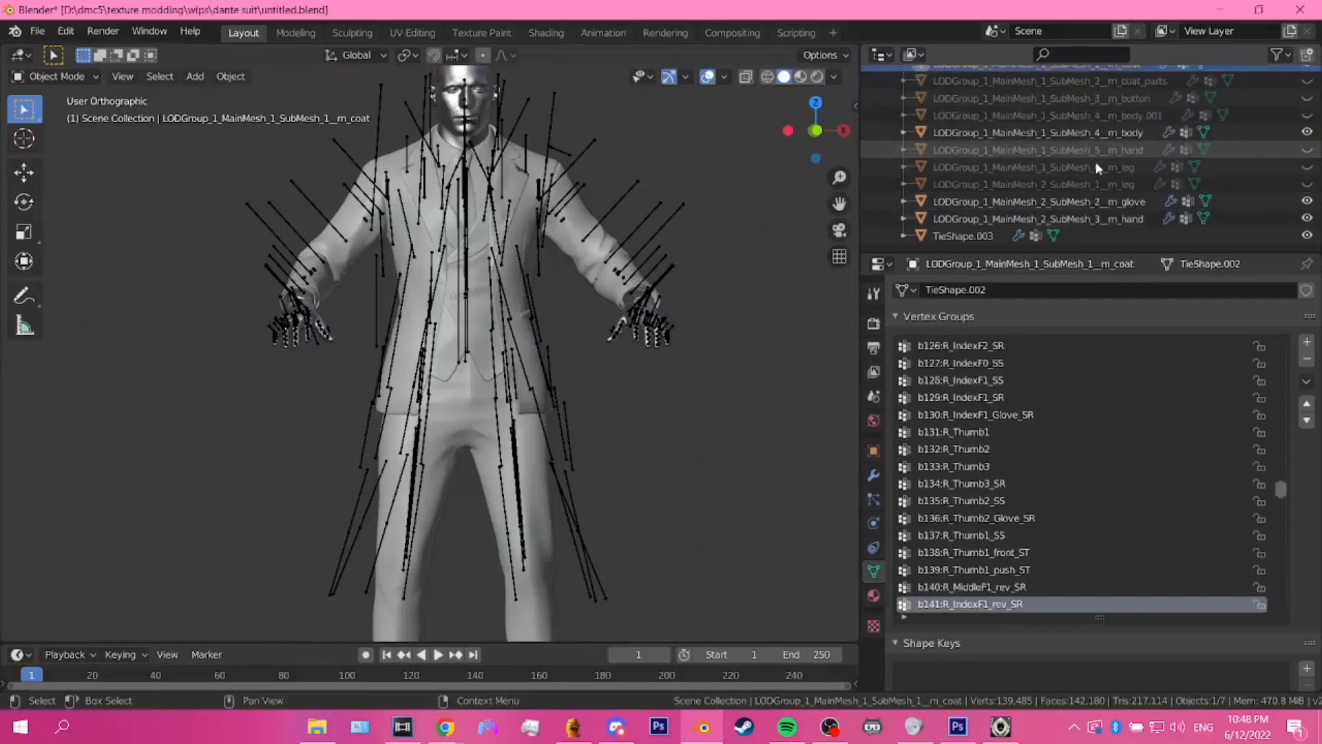
Step: Rename the trouser mesh TieShape.003 to LODGroup_1_MainMesh_1_SubMesh_6__m_leg, reusing the name of the original hidden leg mesh
scroll(1132, 180, "up", 2)
scroll(1132, 180, "down", 2)
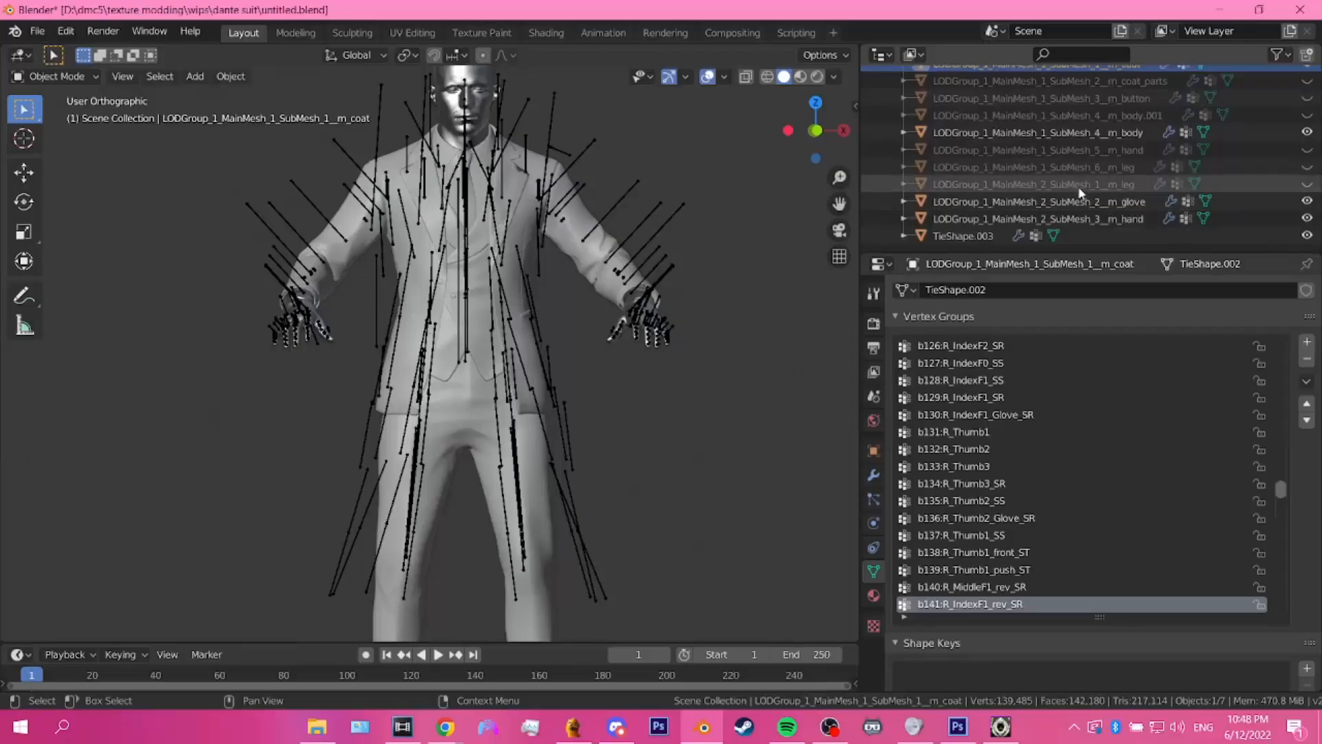
left_click(1307, 166)
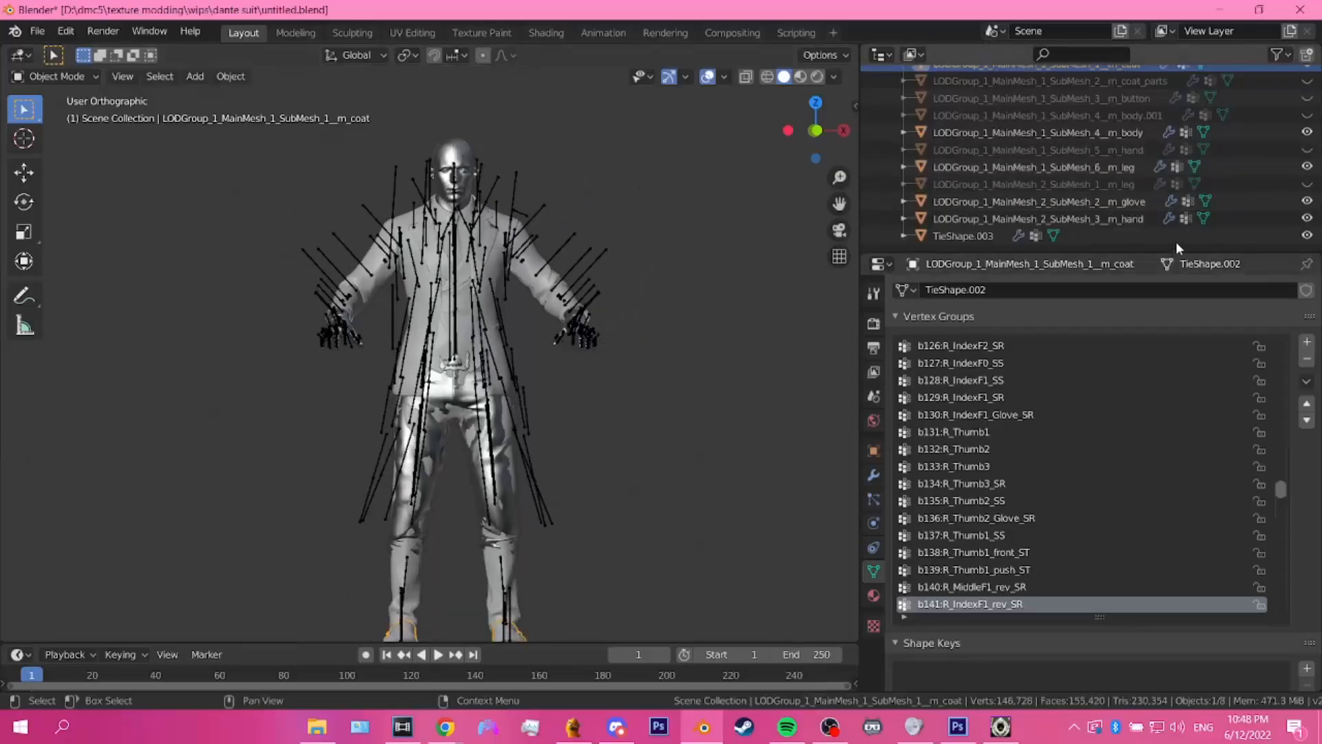
double_click(1107, 167)
key("ctrl+c")
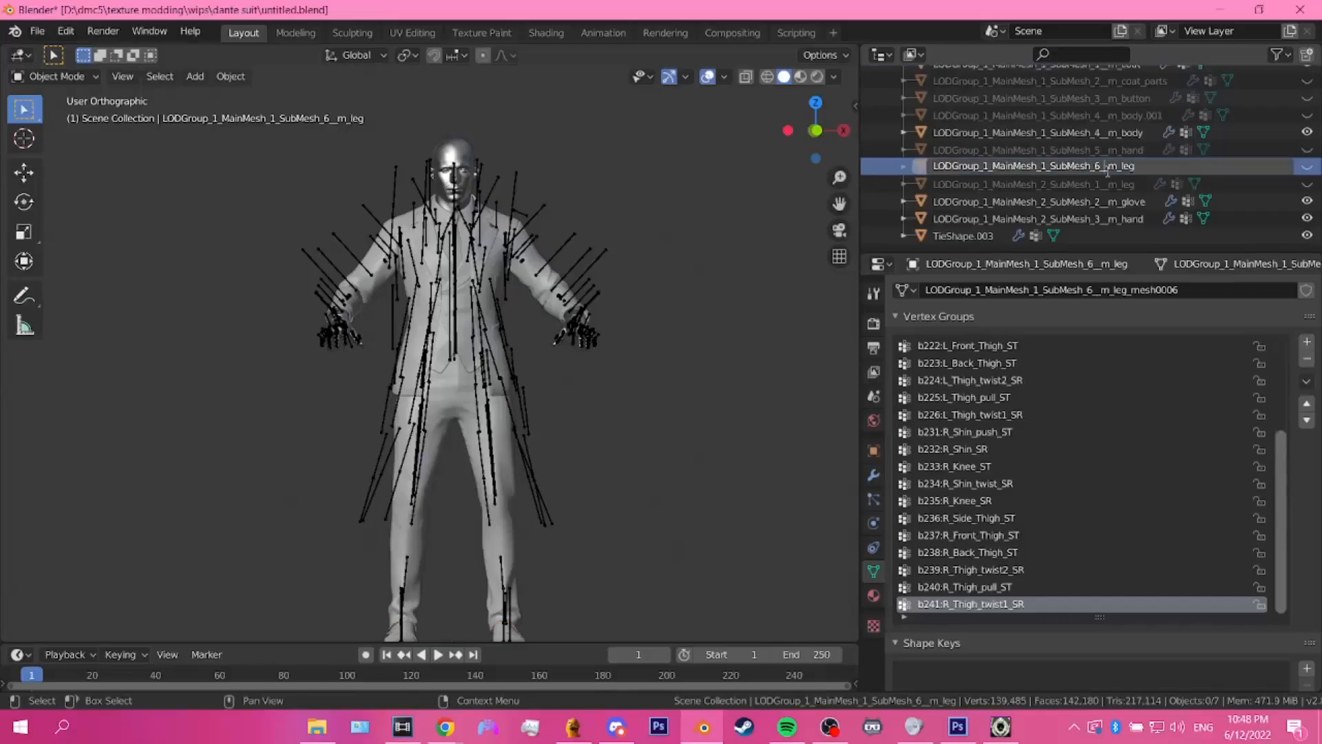
left_click(972, 240)
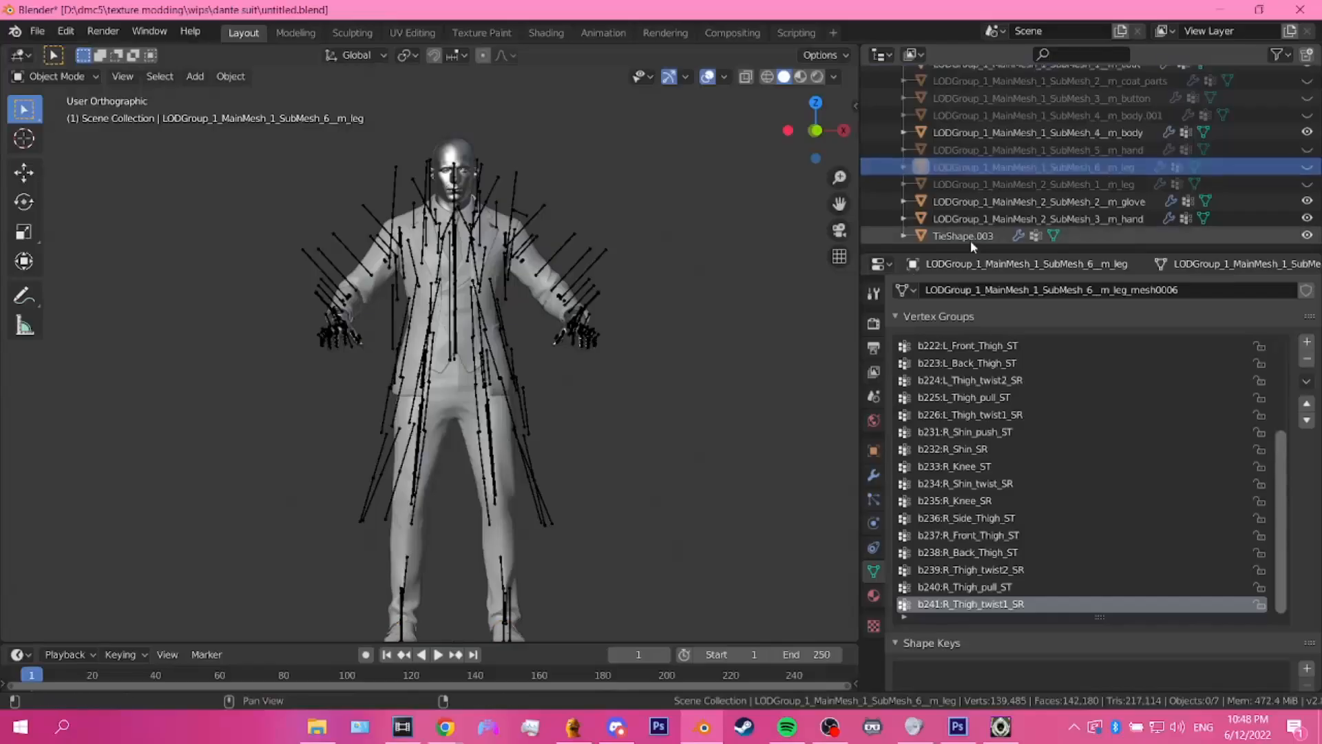
double_click(972, 241)
key("ctrl+v")
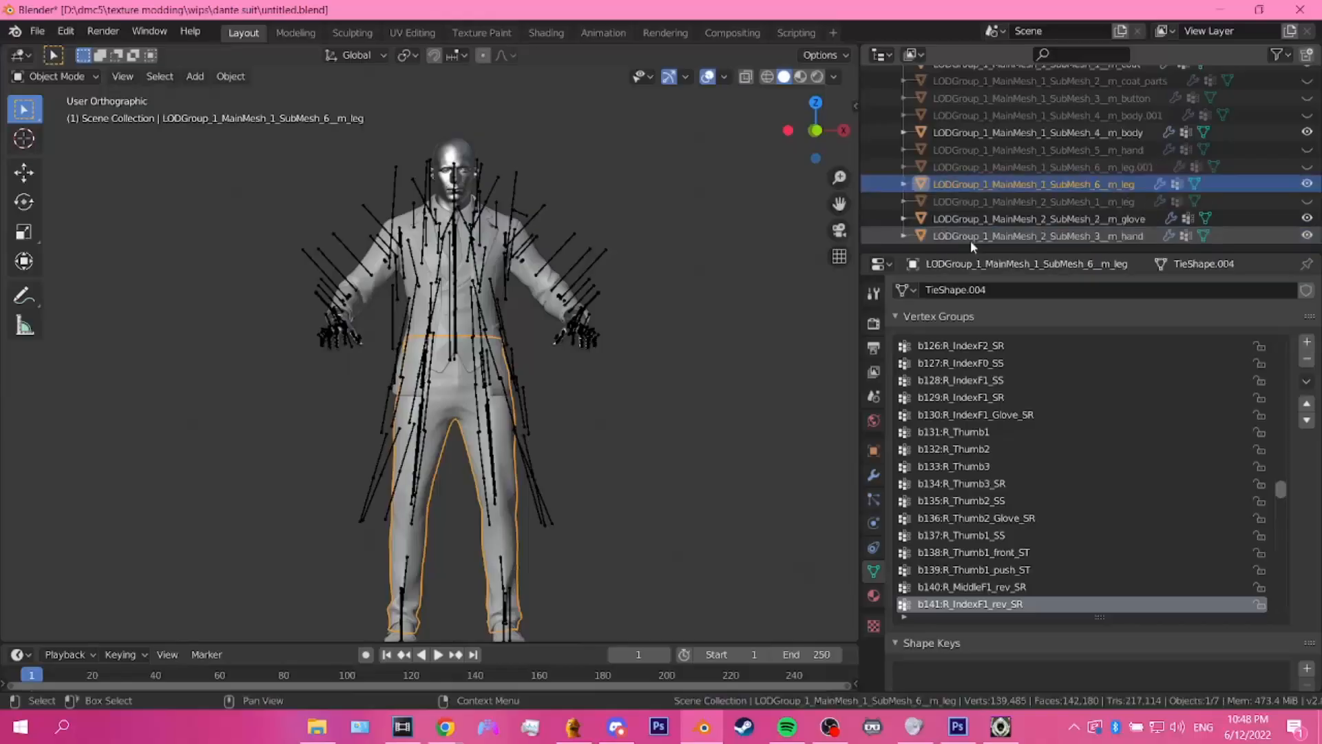
key("Return")
Step: Select the root armature together with the suit, shoe, glove and hand meshes, leaving out the head
scroll(574, 438, "down", 3)
scroll(614, 386, "up", 2)
middle_click_drag(617, 411, 619, 367, "shift")
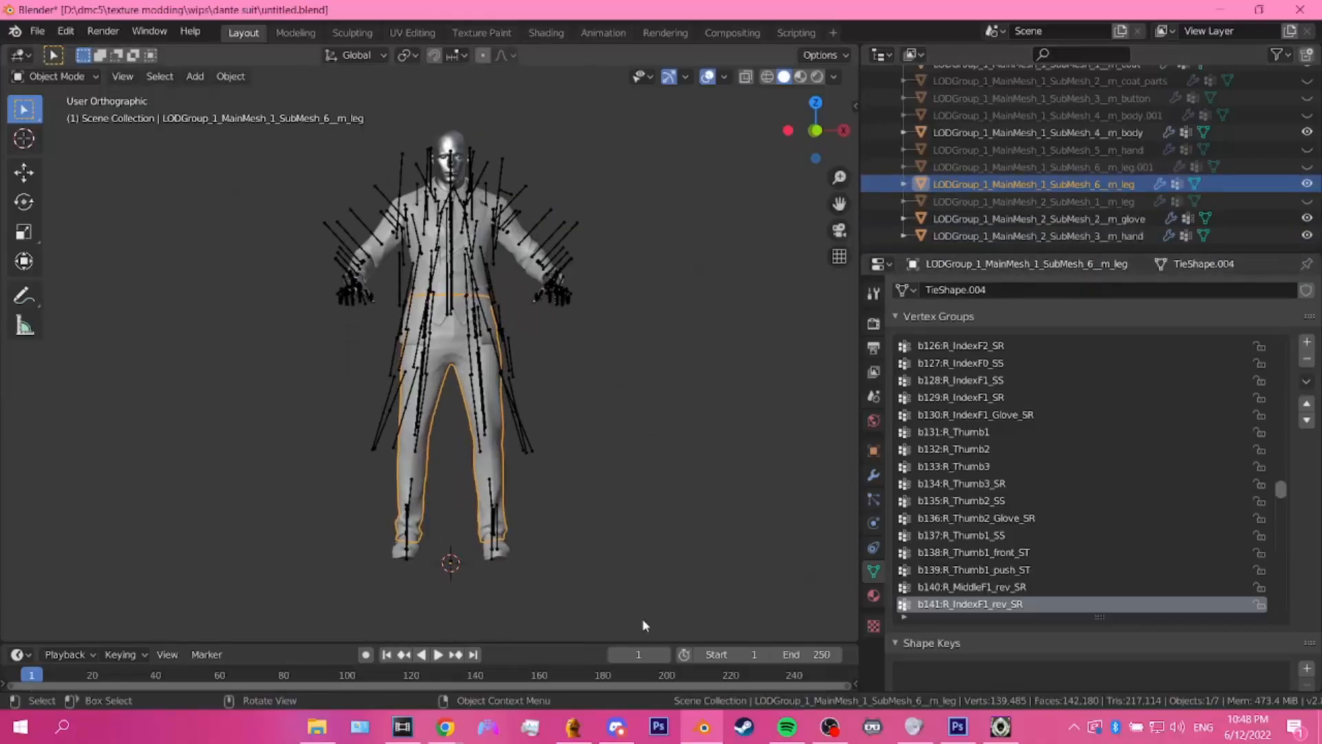
left_click_drag(644, 619, 267, 232)
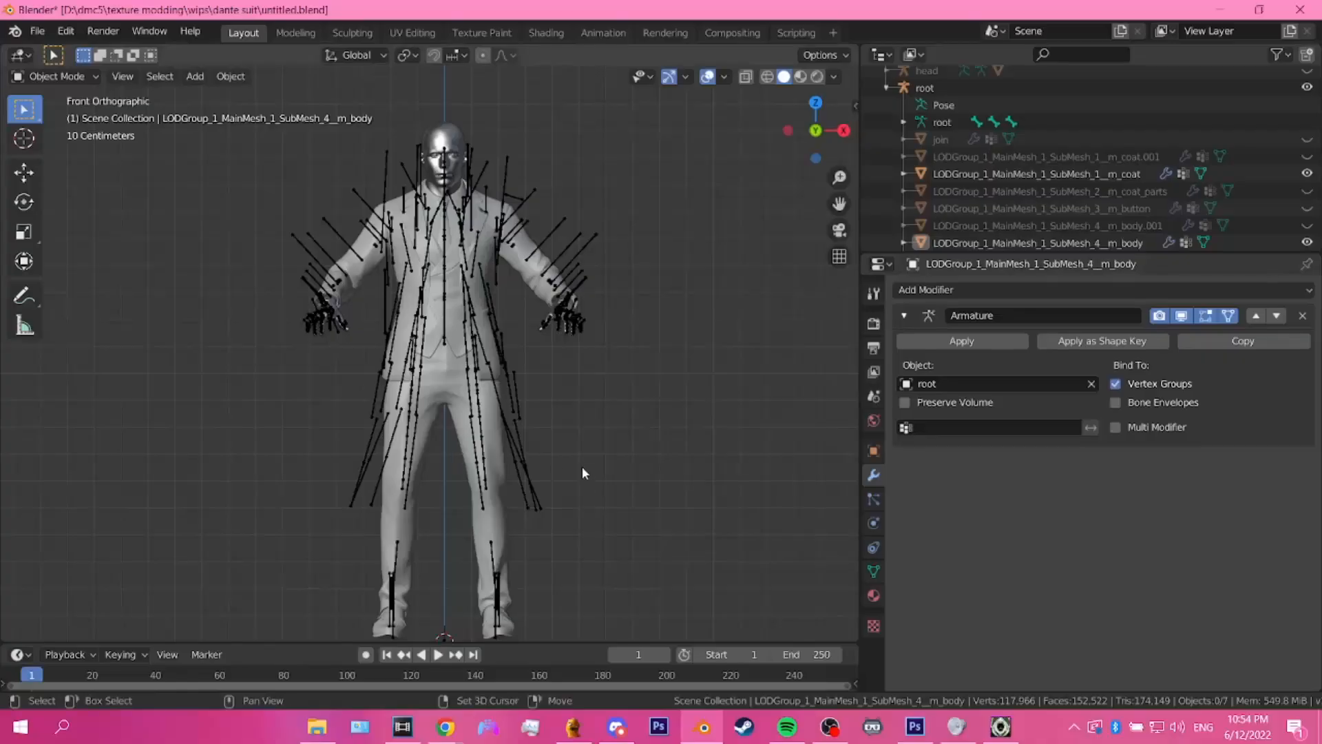
middle_click_drag(582, 466, 584, 439, "shift")
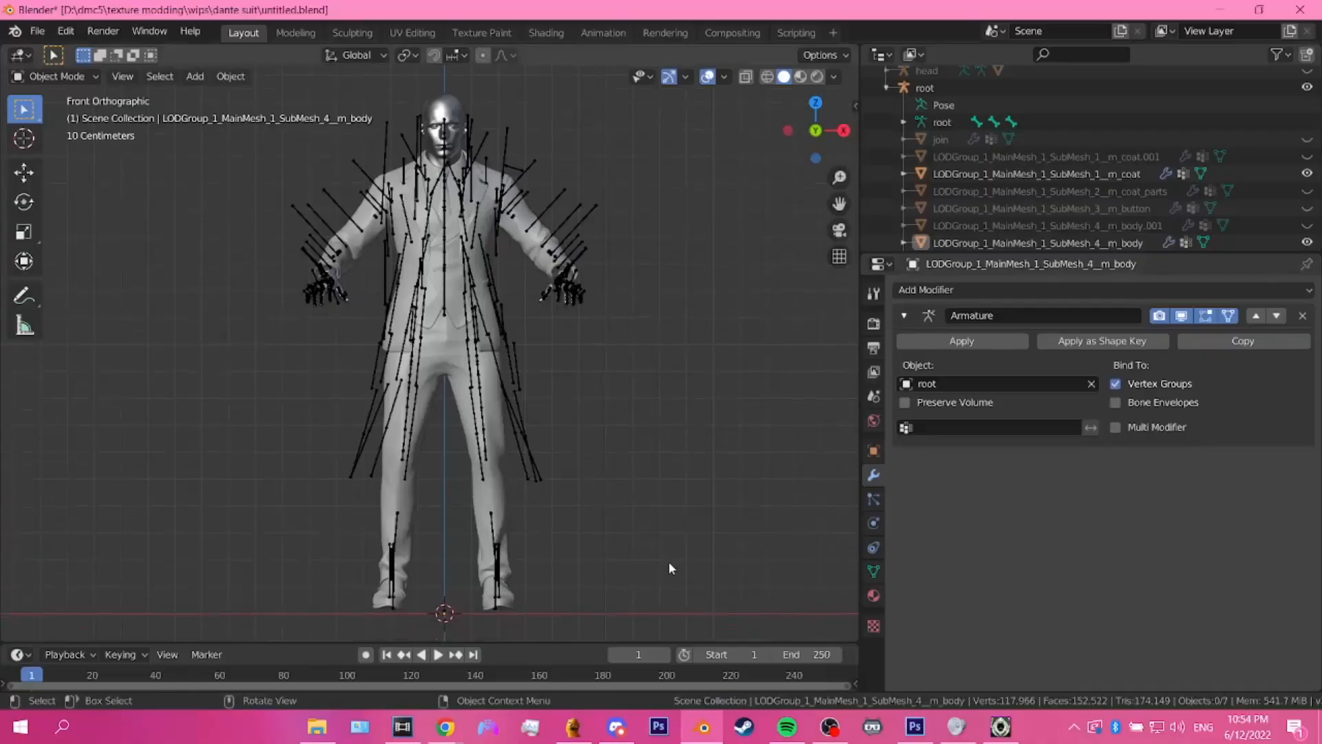
left_click_drag(655, 630, 242, 239)
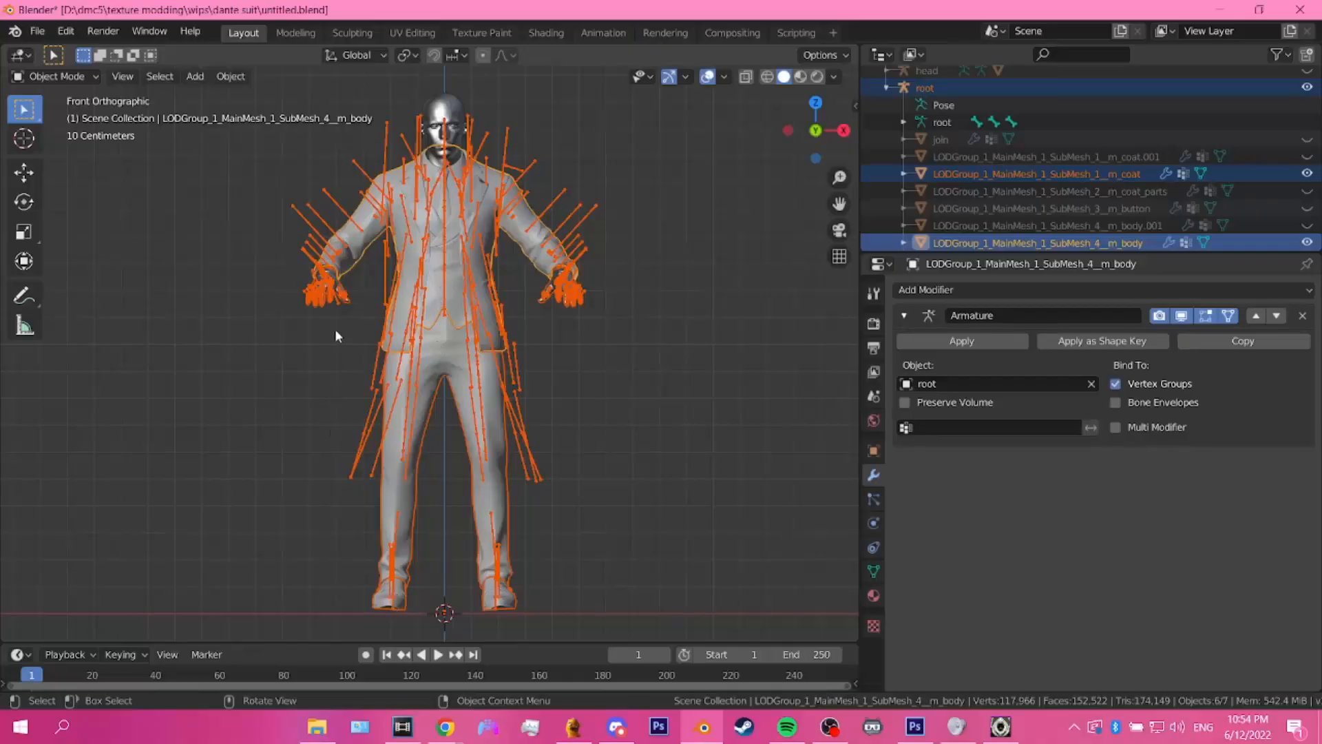
Step: Start an FBX export limited to selected objects, with only the Armature and Mesh object types included
left_click(31, 33)
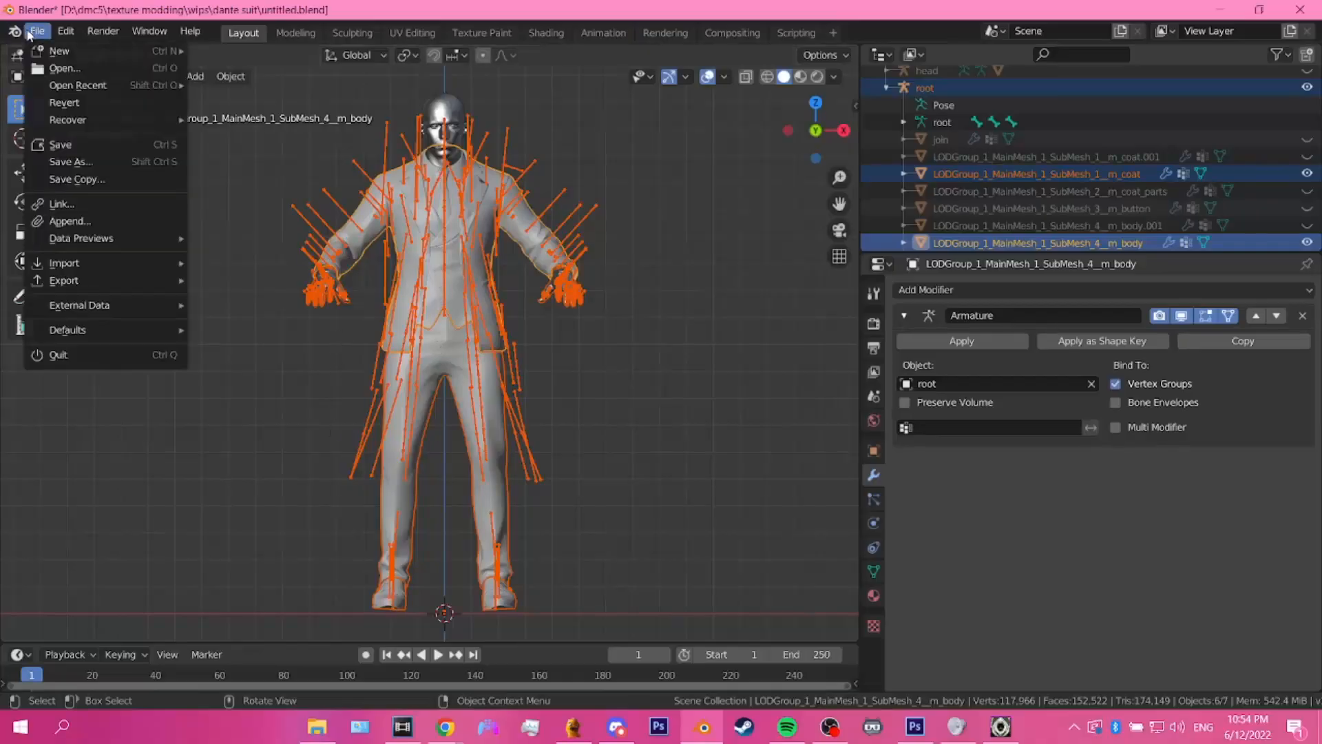
mouse_move(62, 283)
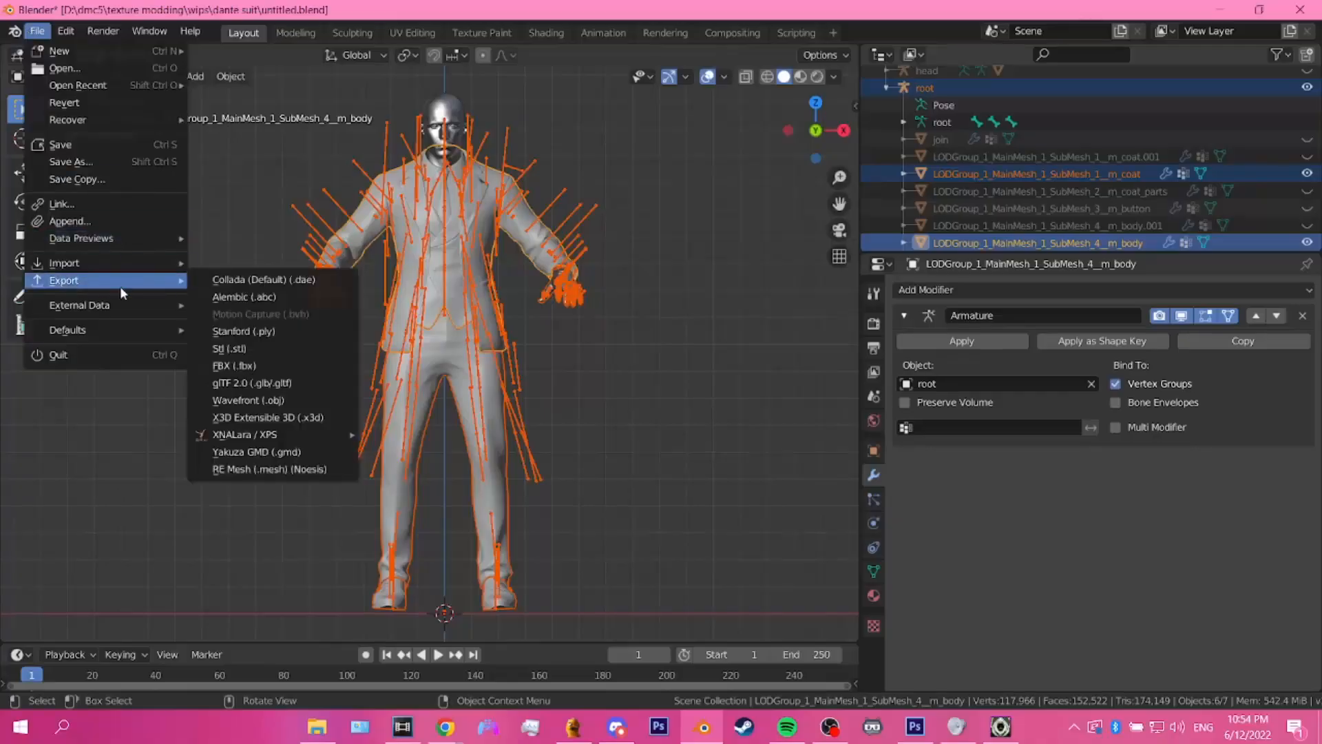
left_click(211, 369)
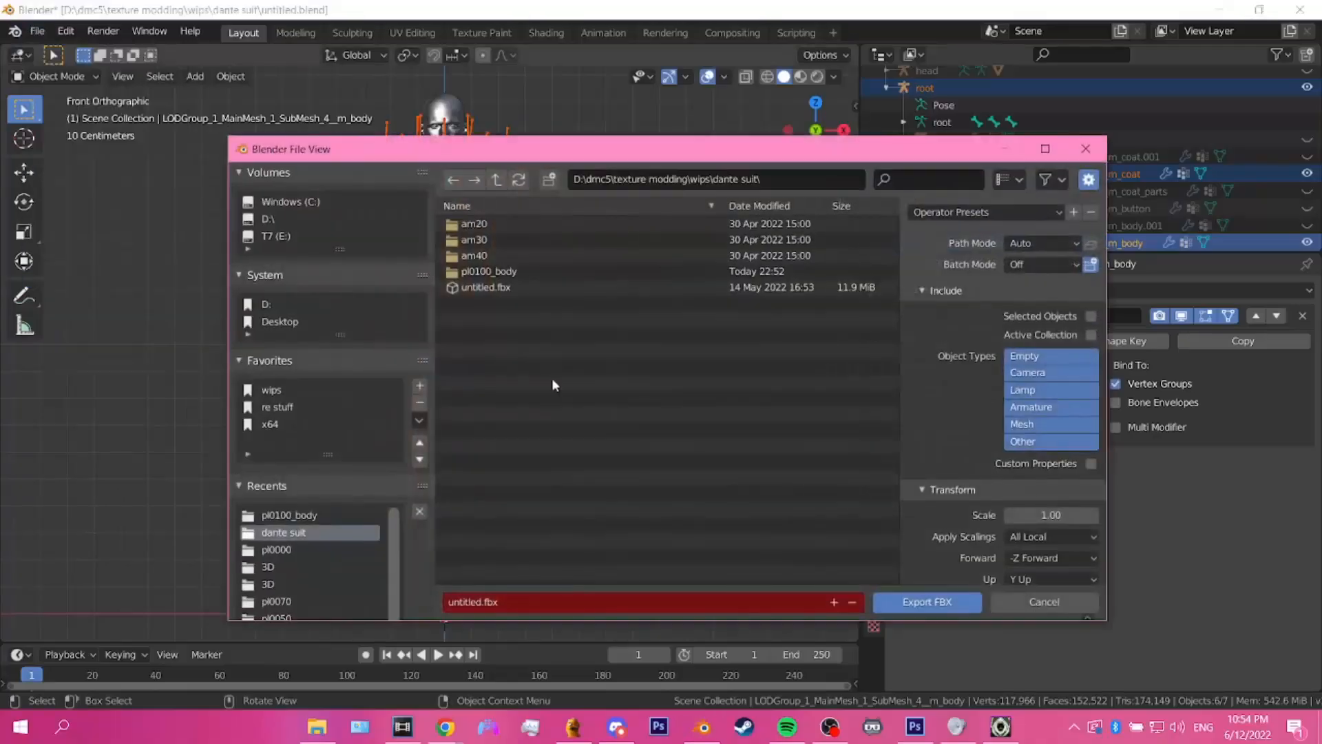
left_click(1033, 425)
left_click(1033, 407, "shift")
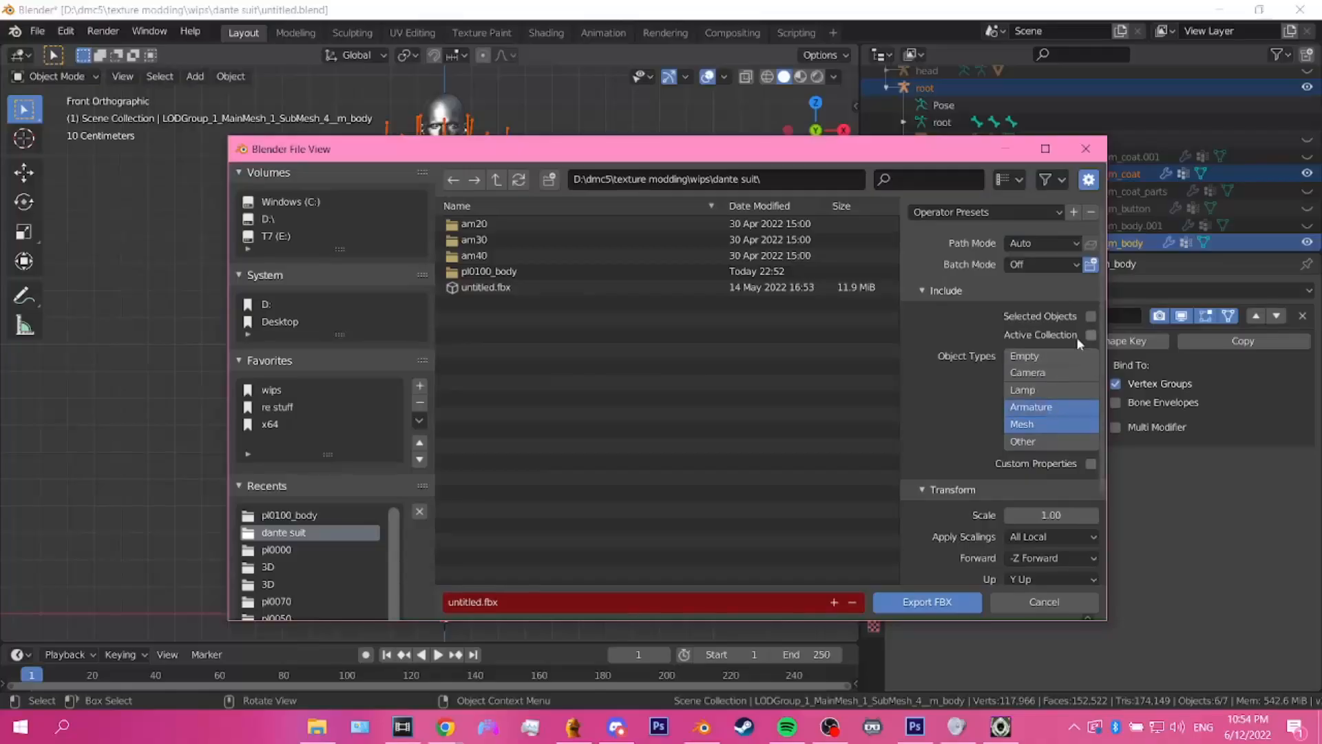
left_click(1093, 316)
Step: Disable Bake Animation and Add Leaf Bones in the FBX export settings
scroll(970, 532, "down", 4)
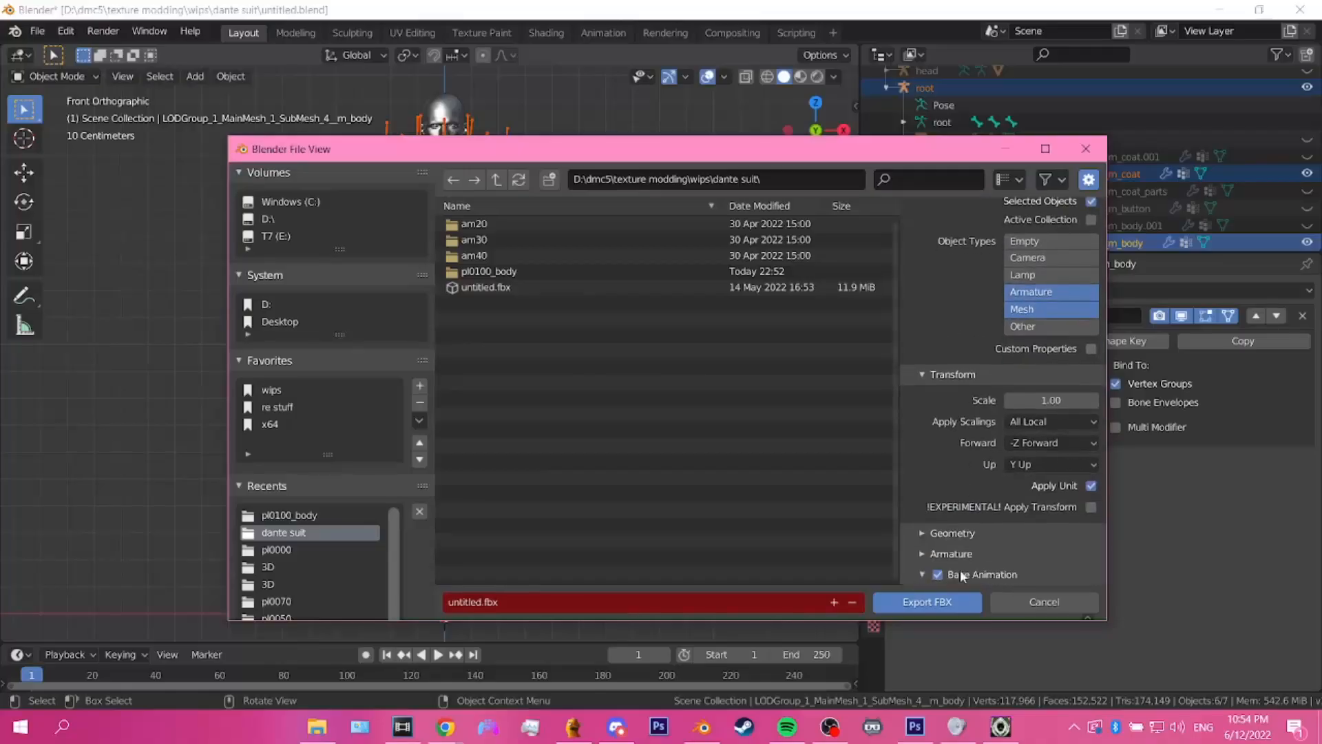
left_click(943, 576)
left_click(927, 554)
scroll(958, 556, "down", 3)
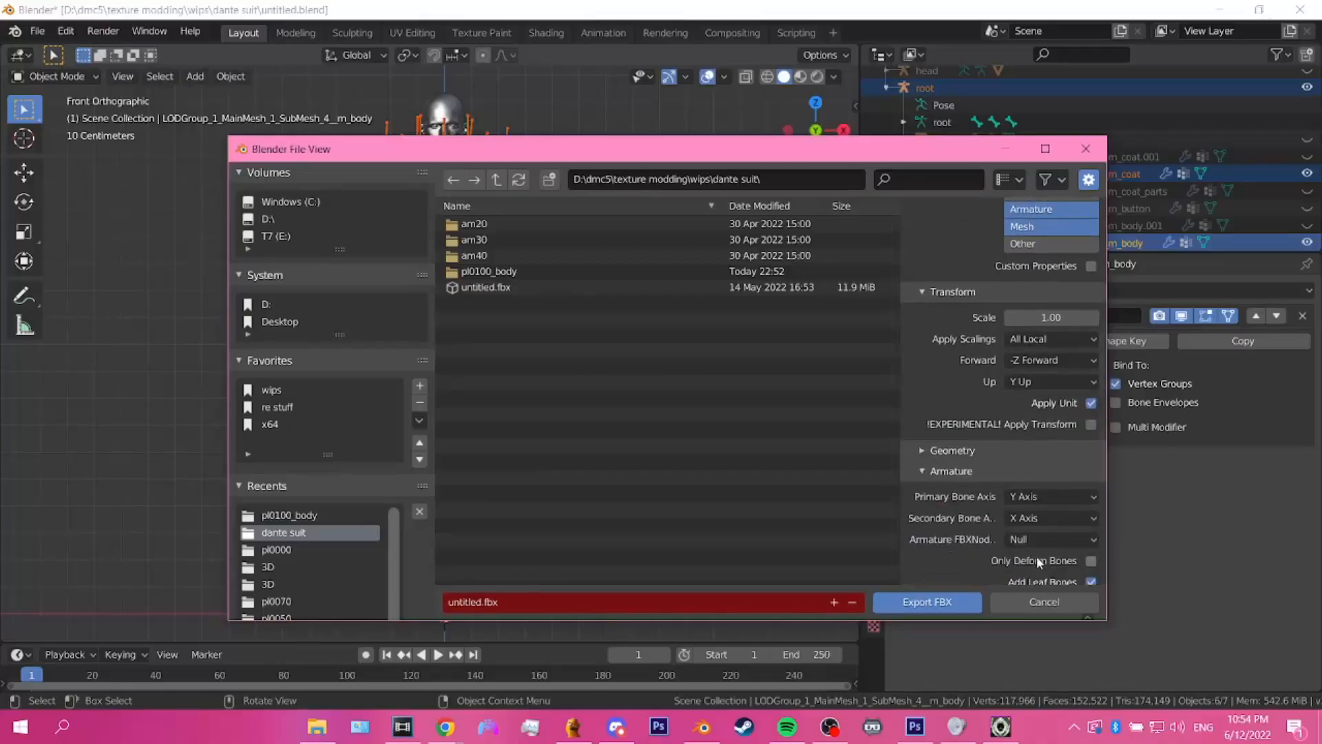
scroll(1091, 537, "up", 5)
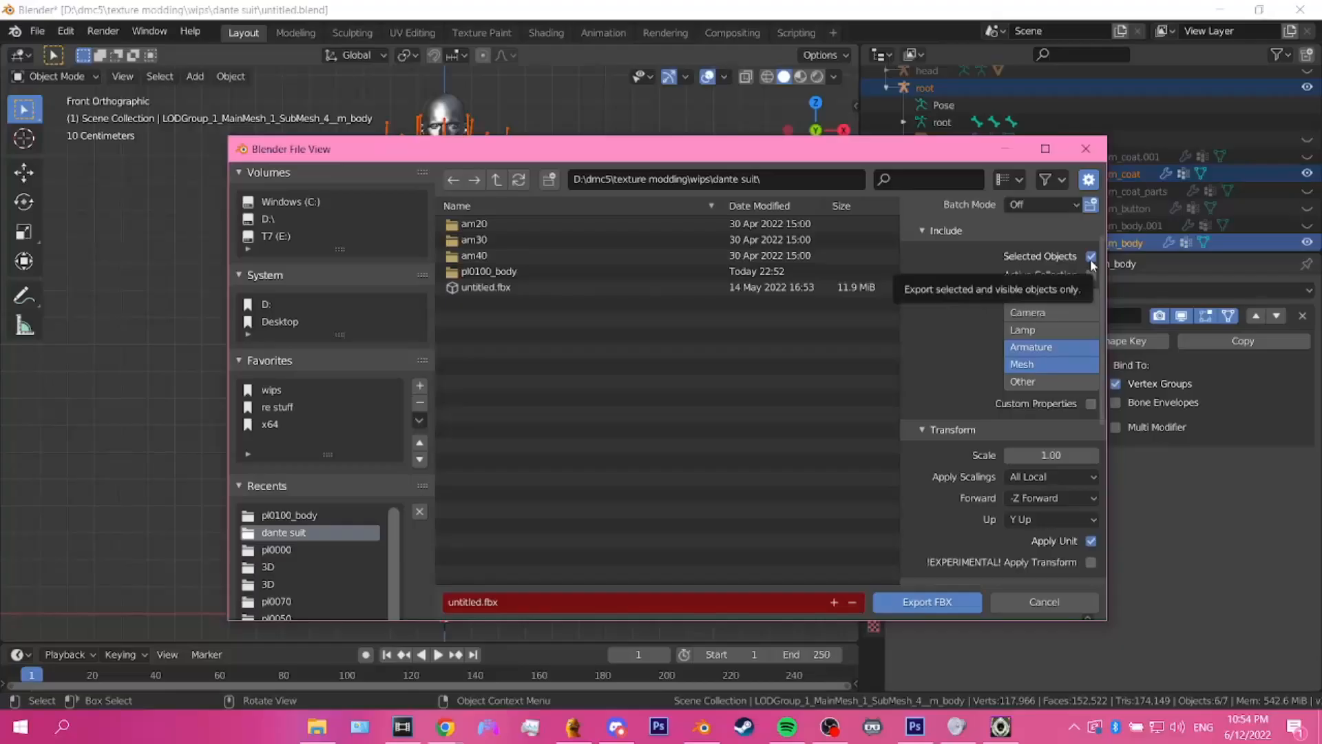
scroll(933, 505, "down", 6)
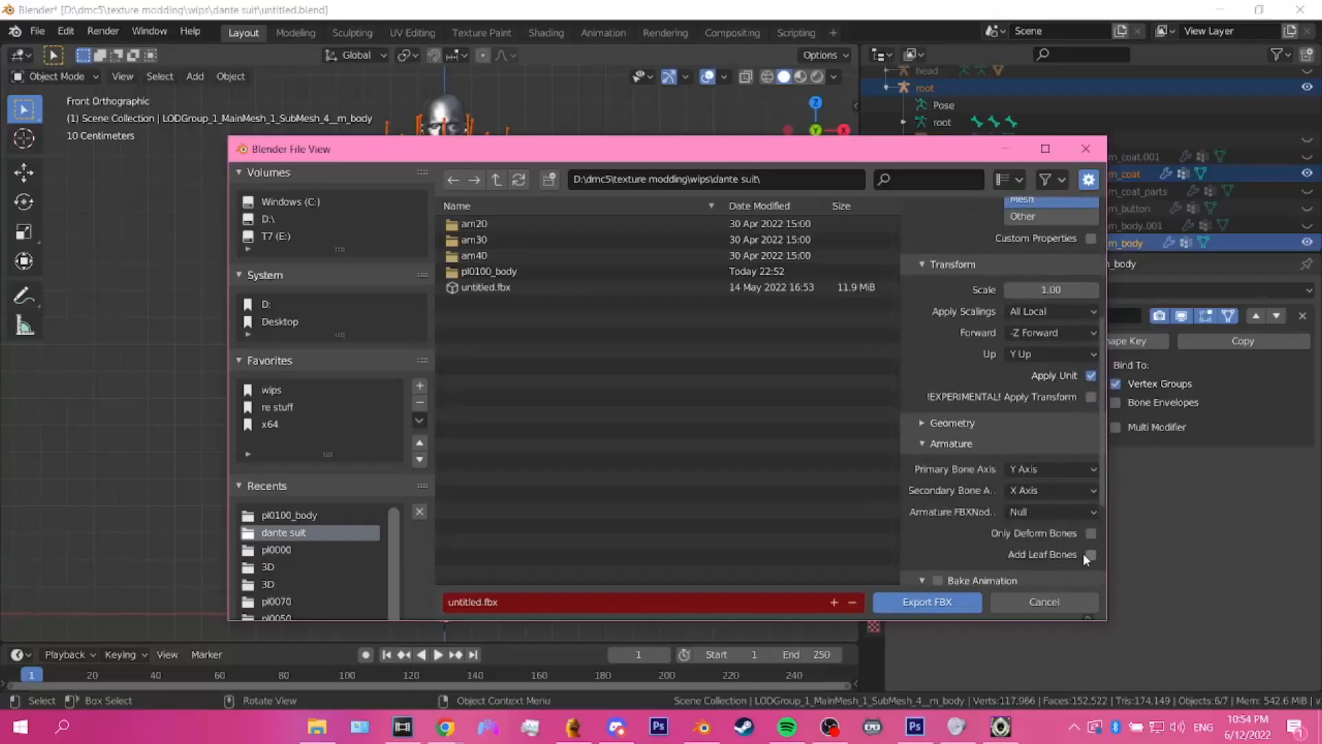
scroll(1092, 557, "down", 4)
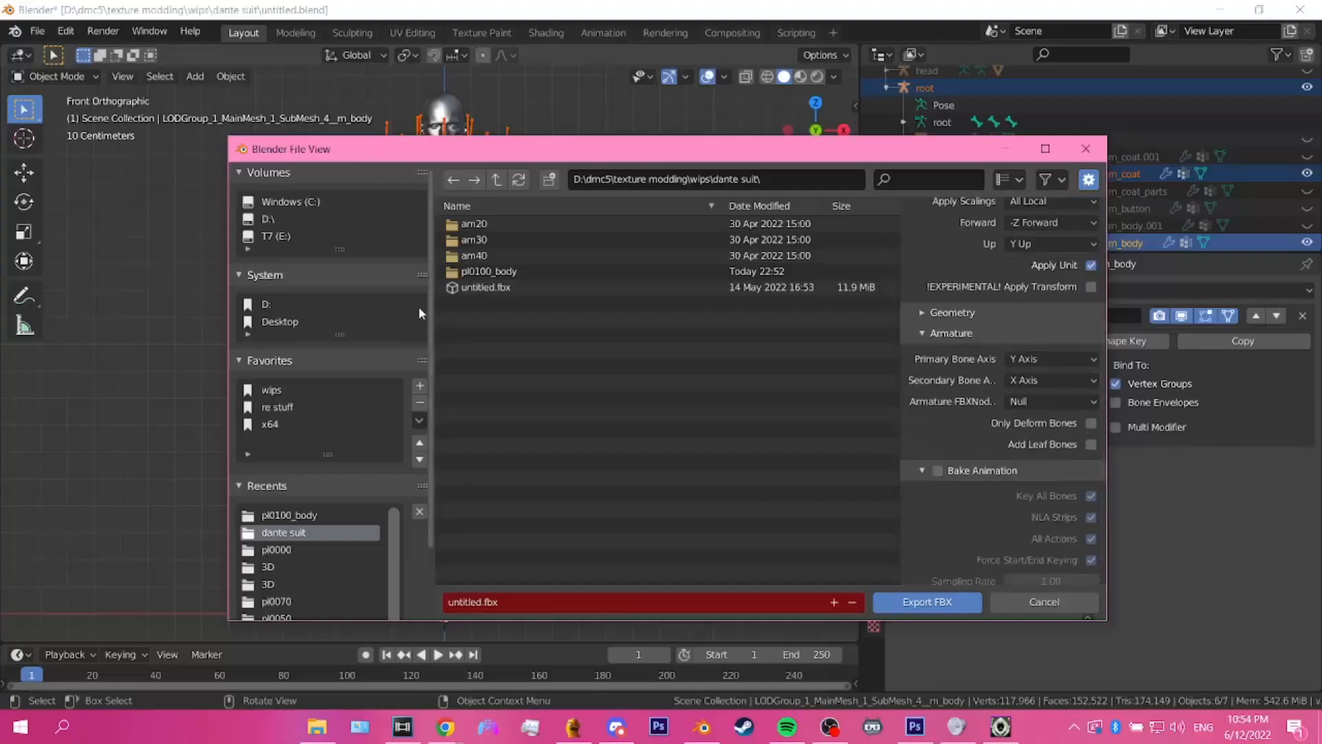
Step: Export the FBX into the pl0100_body folder under the file name pl0100.mesh.fbx
double_click(486, 272)
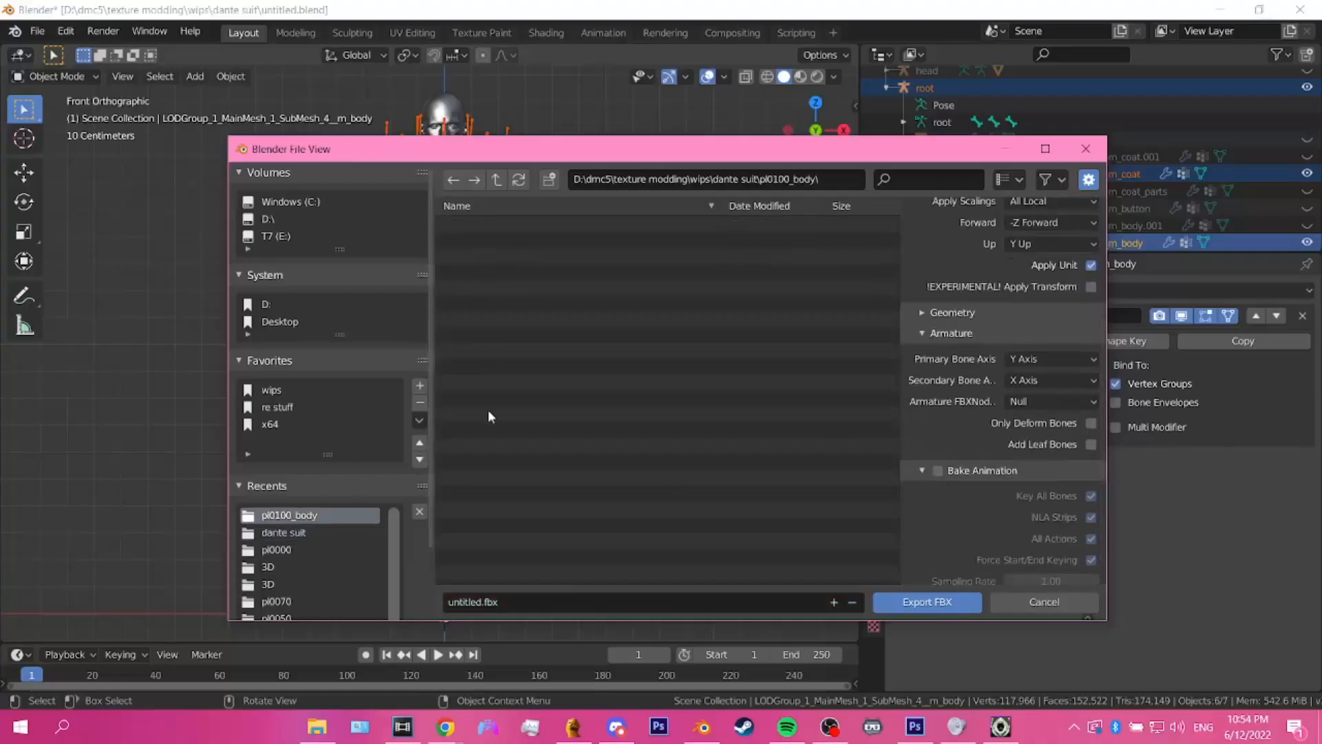
left_click(482, 603)
left_click(481, 603)
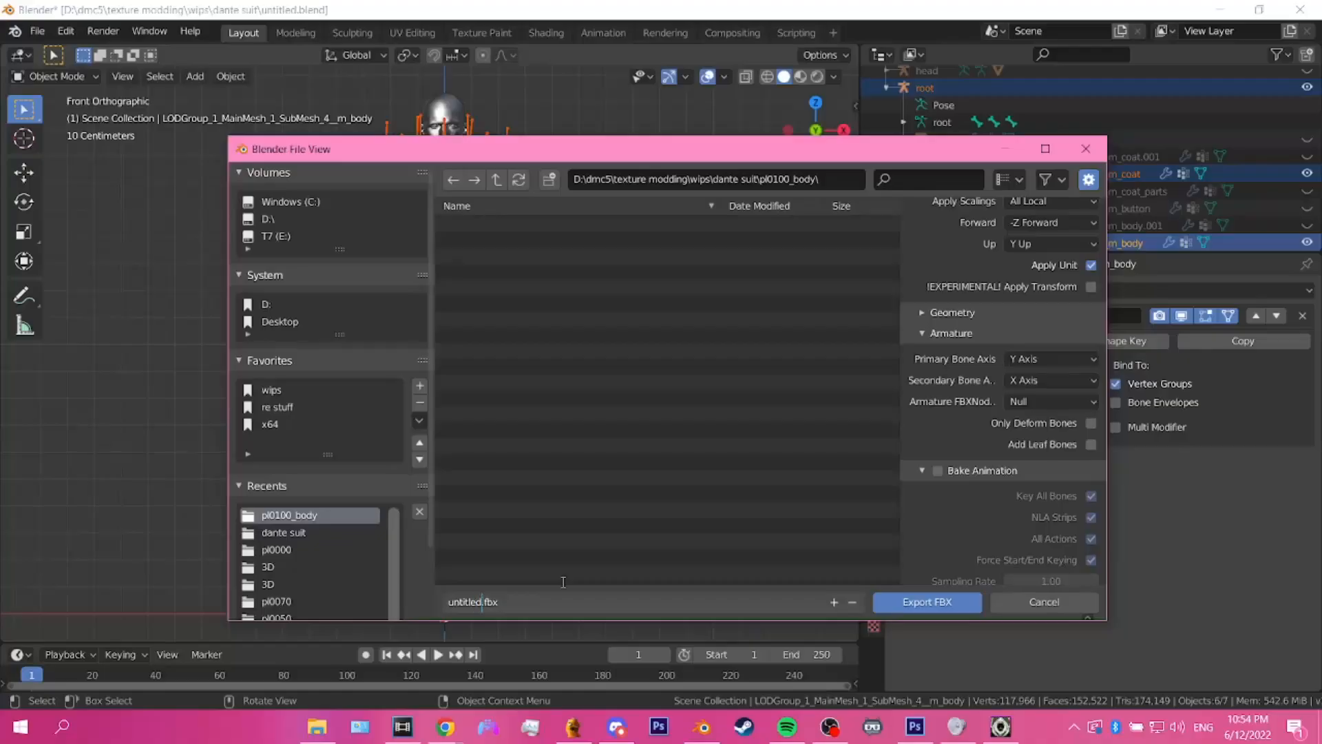
key("BackSpace")
key("BackSpace")
key("BackSpace")
key("BackSpace")
key("BackSpace")
key("BackSpace")
key("BackSpace")
type("pl0100")
type(".mesh")
left_click(563, 582)
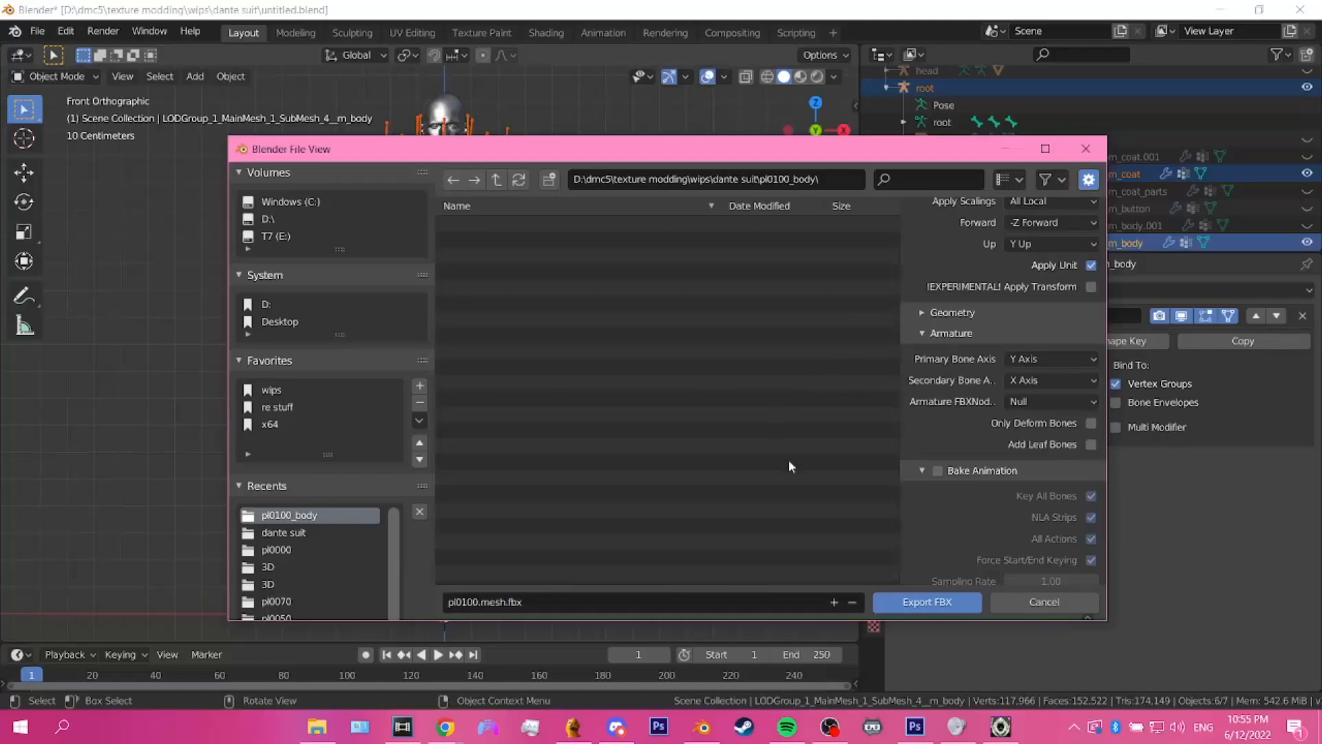
left_click(927, 602)
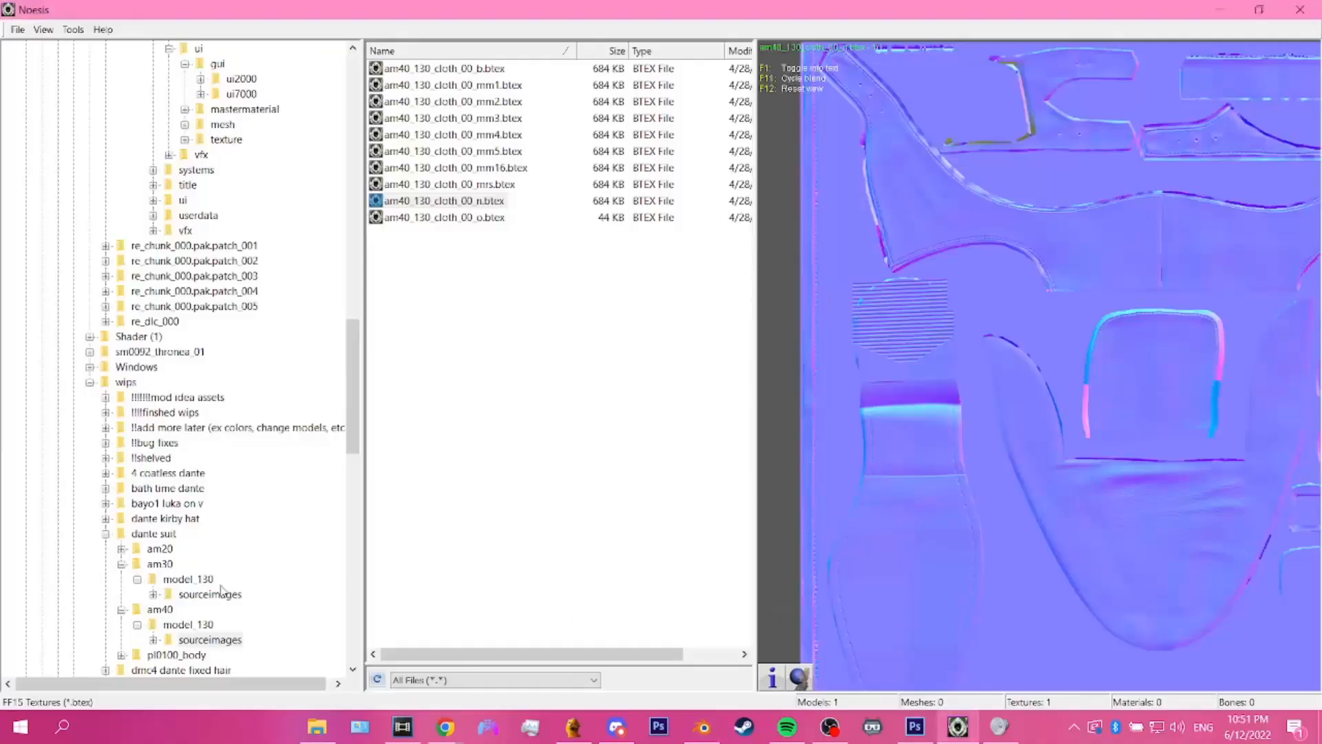
Step: Open the pl0100_body folder inside the dante suit folder of wips
scroll(122, 556, "down", 1)
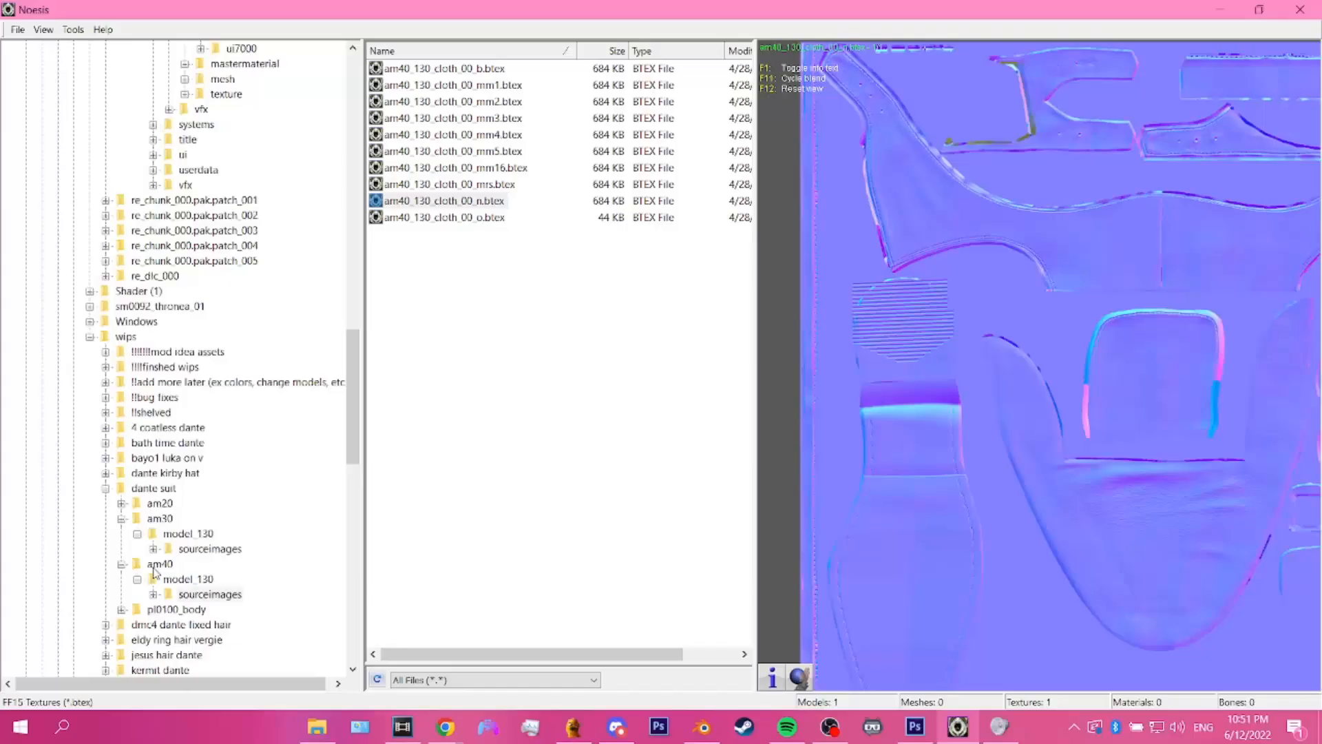
left_click(122, 519)
left_click(154, 580)
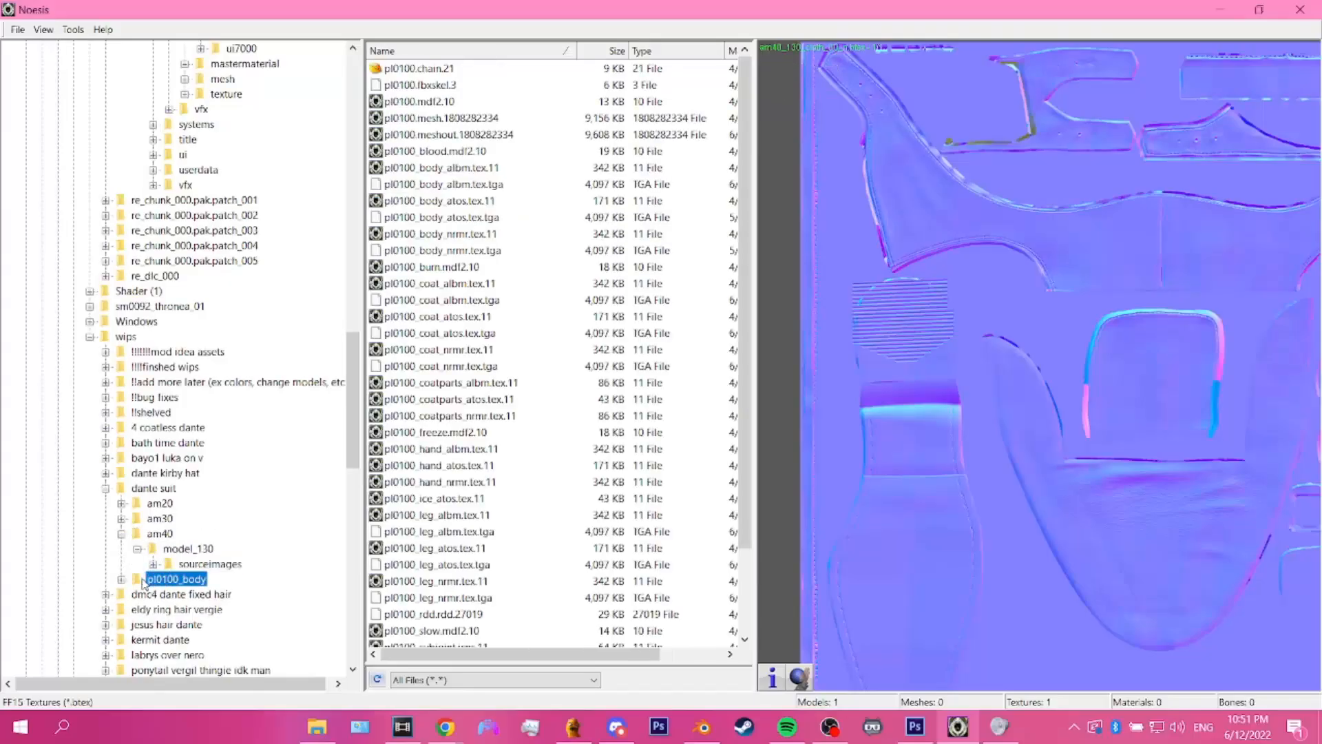
Step: Sort the folder's files by type and preview the pl0100_body_albm.tex.tga texture
left_click(670, 54)
scroll(480, 398, "down", 2)
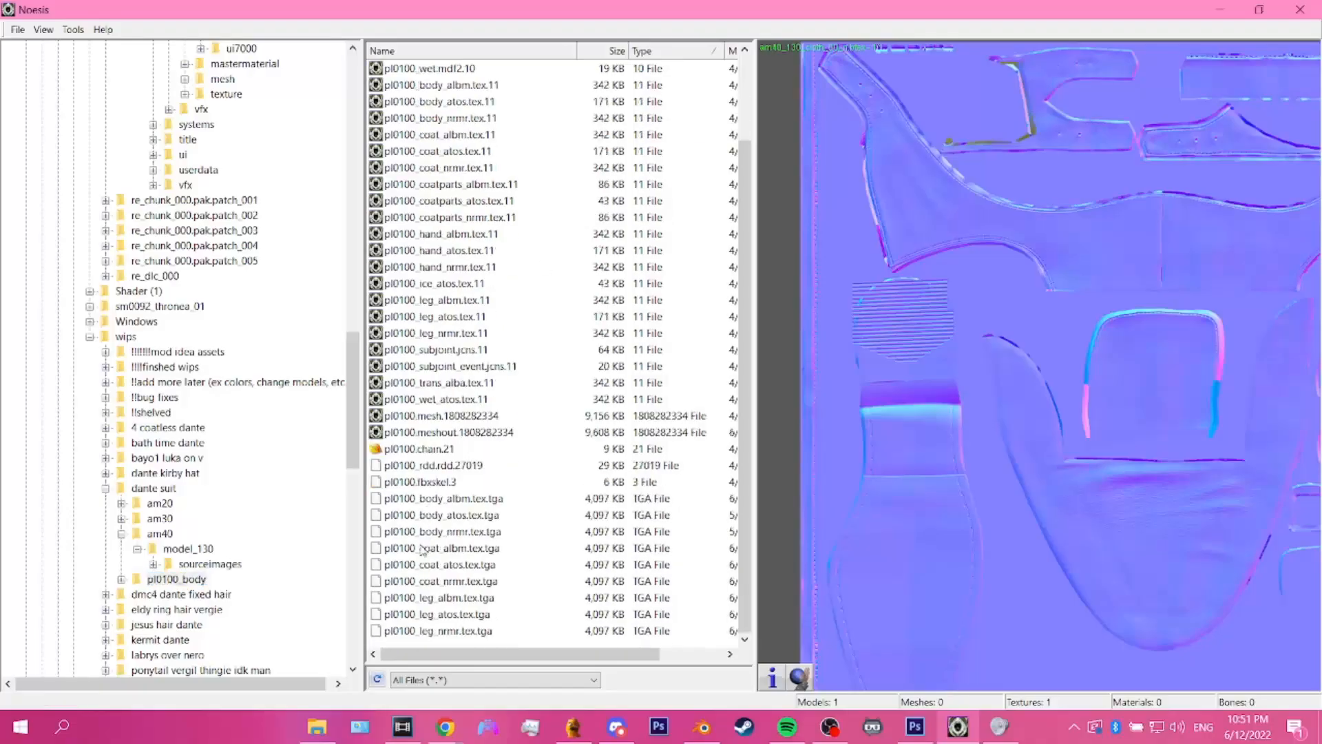
left_click(445, 632)
left_click(447, 499)
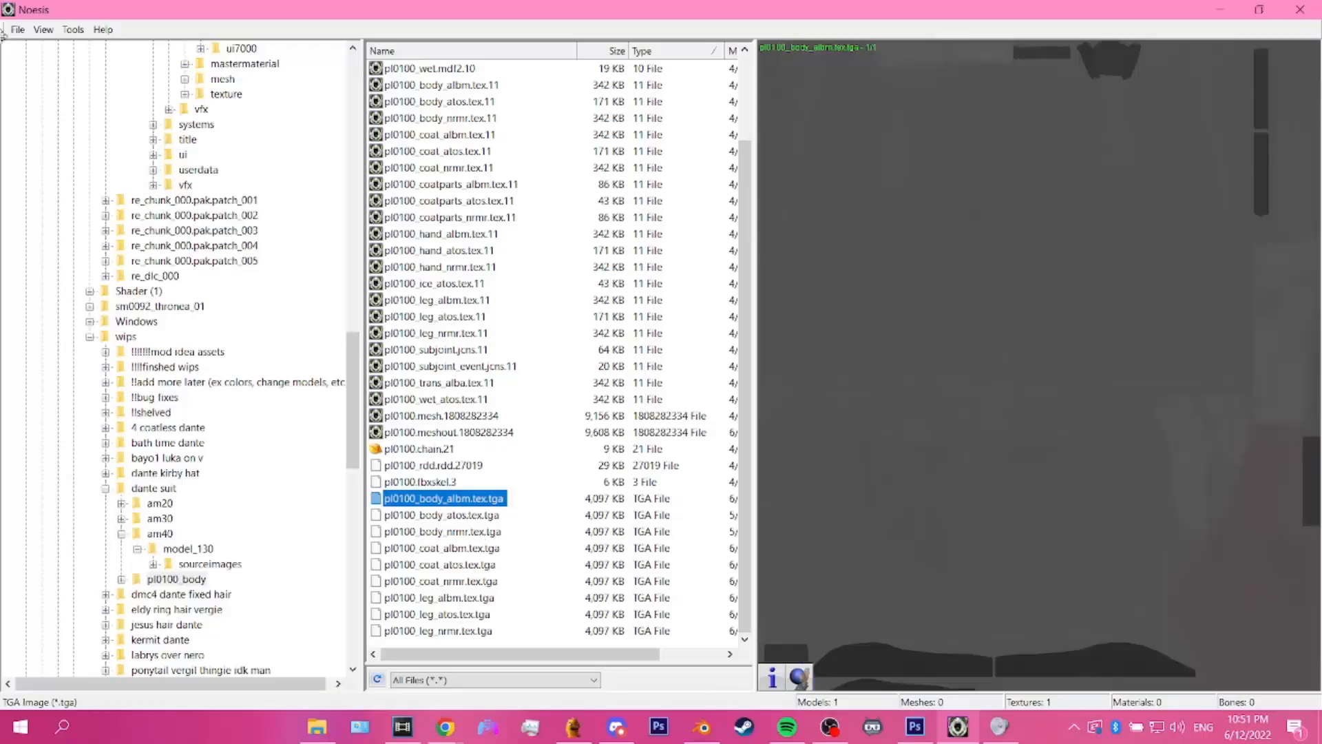
Step: Set up a batch process from tga to 11 and load the pl0100_body folder as its folder batch
left_click(17, 30)
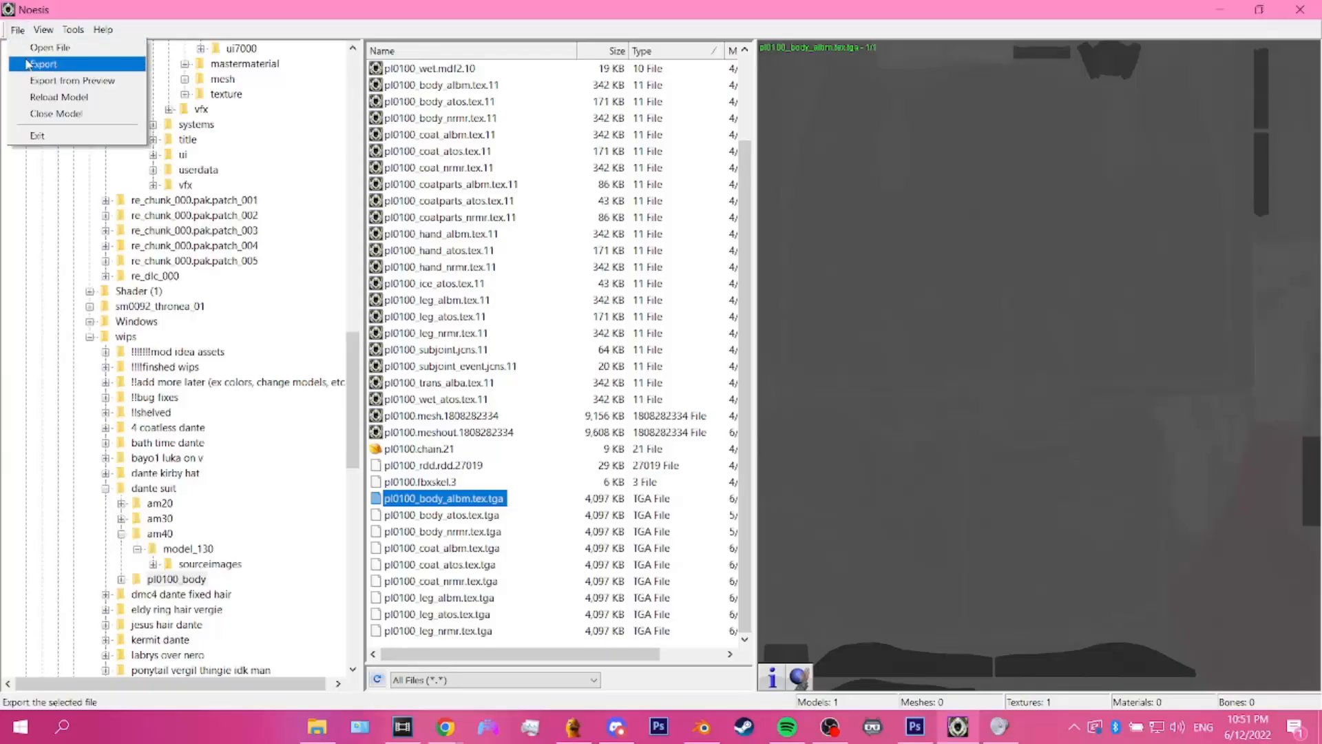
mouse_move(66, 31)
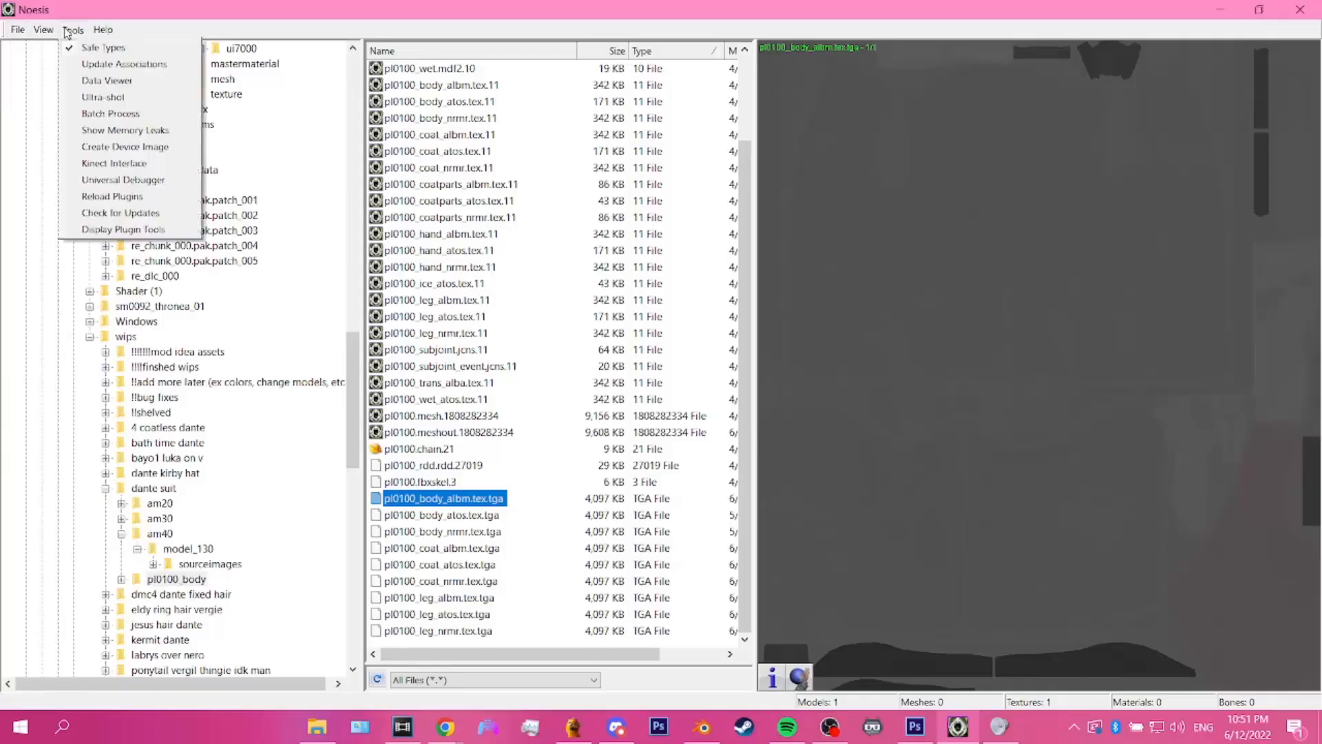
left_click(81, 115)
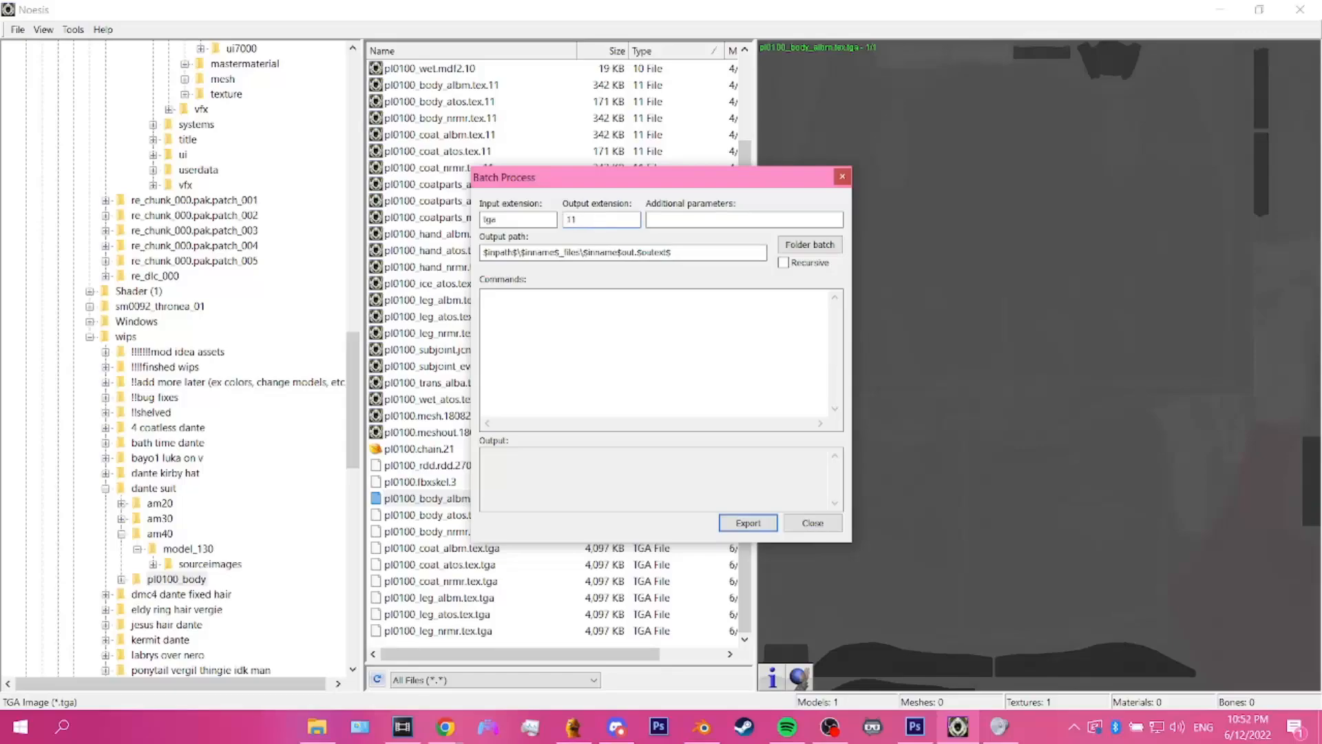
left_click(812, 249)
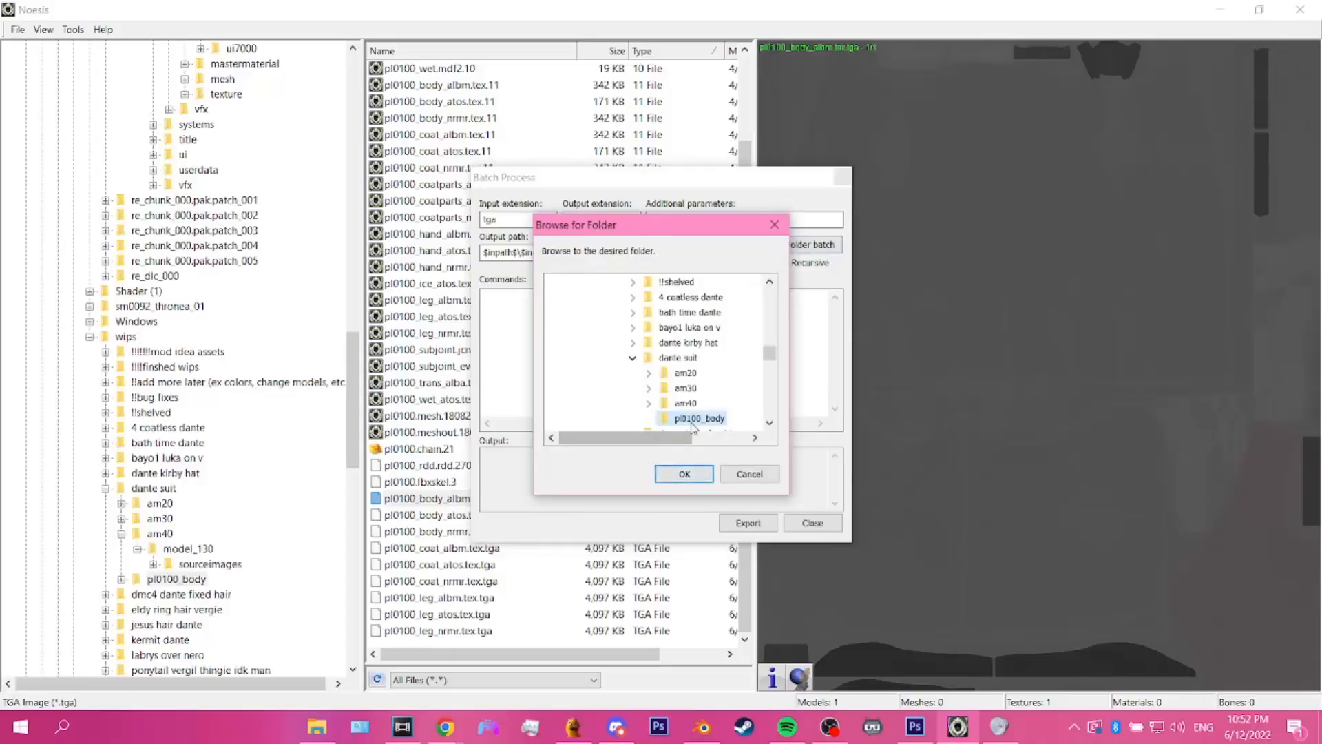
left_click(684, 475)
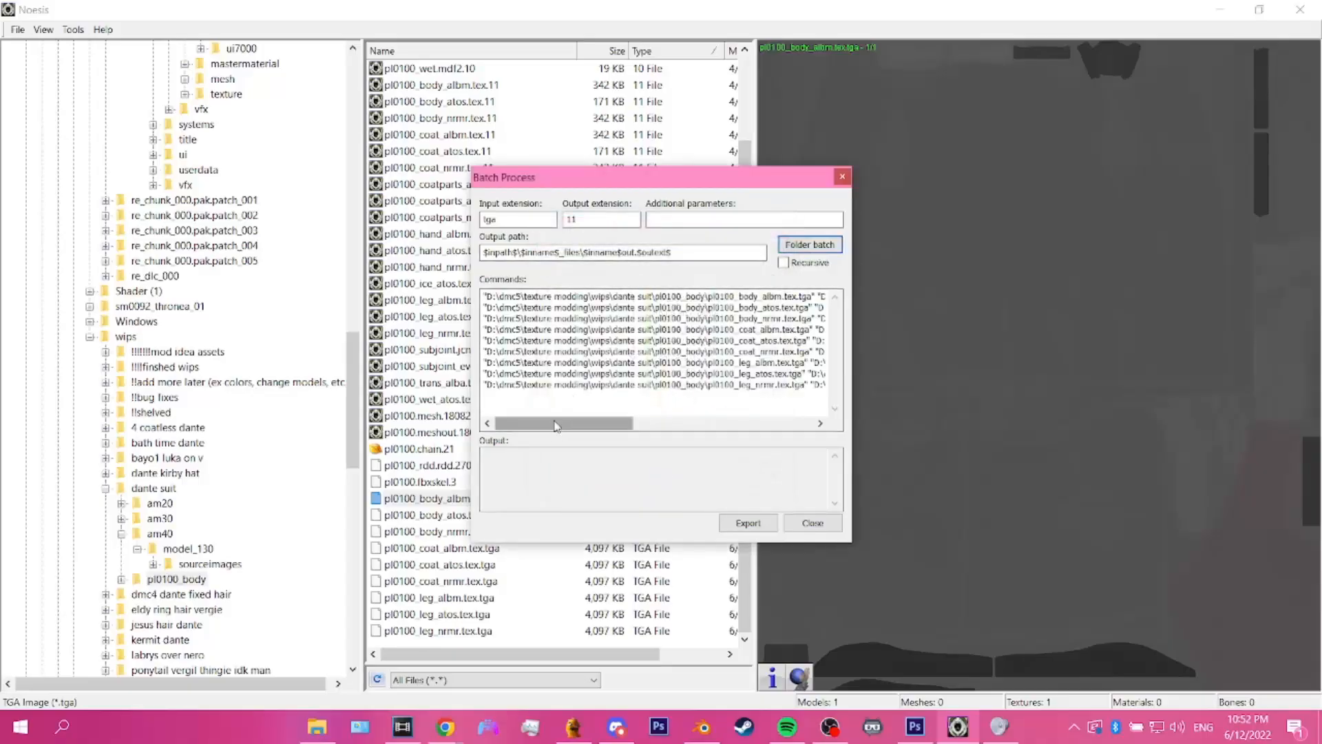
Step: Change the batch output path to $inpath$\$inname$out.$outext$ and reload the pl0100_body folder batch
left_click_drag(557, 425, 596, 415)
left_click(586, 252)
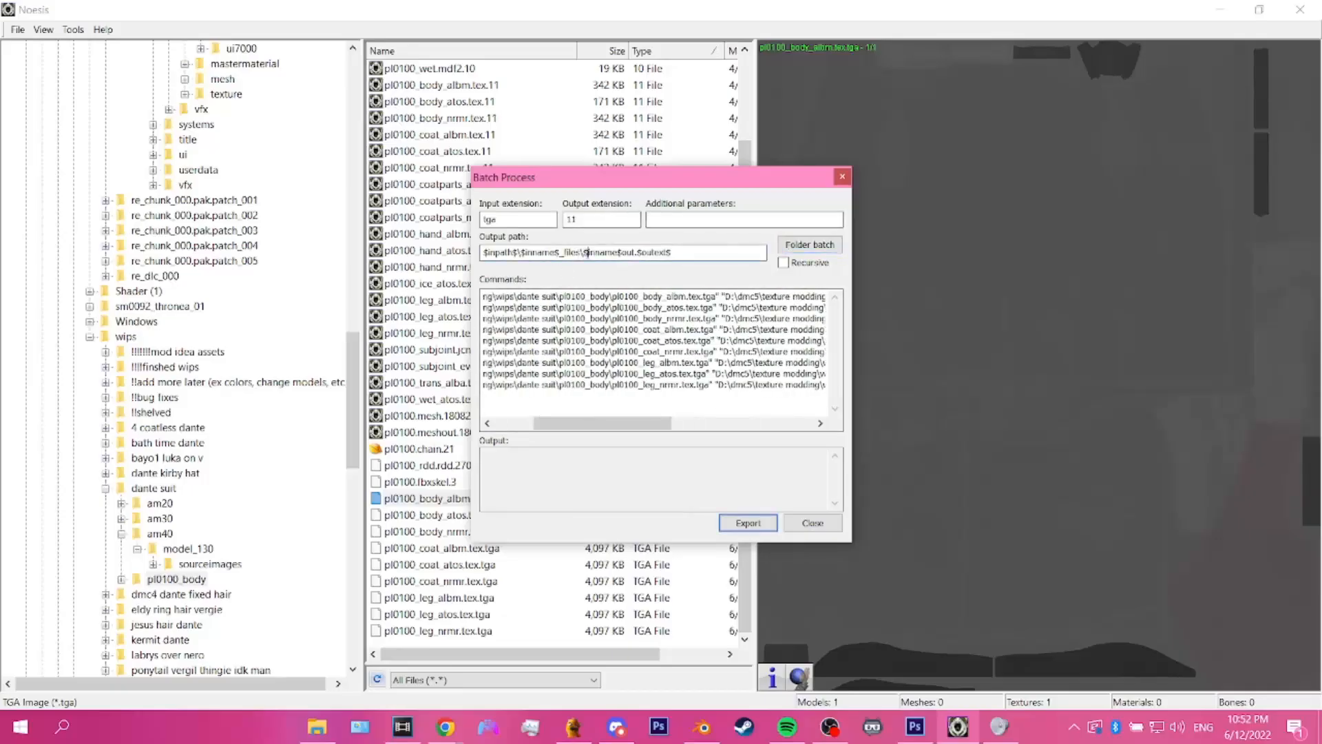
left_click_drag(584, 252, 527, 253)
key("Delete")
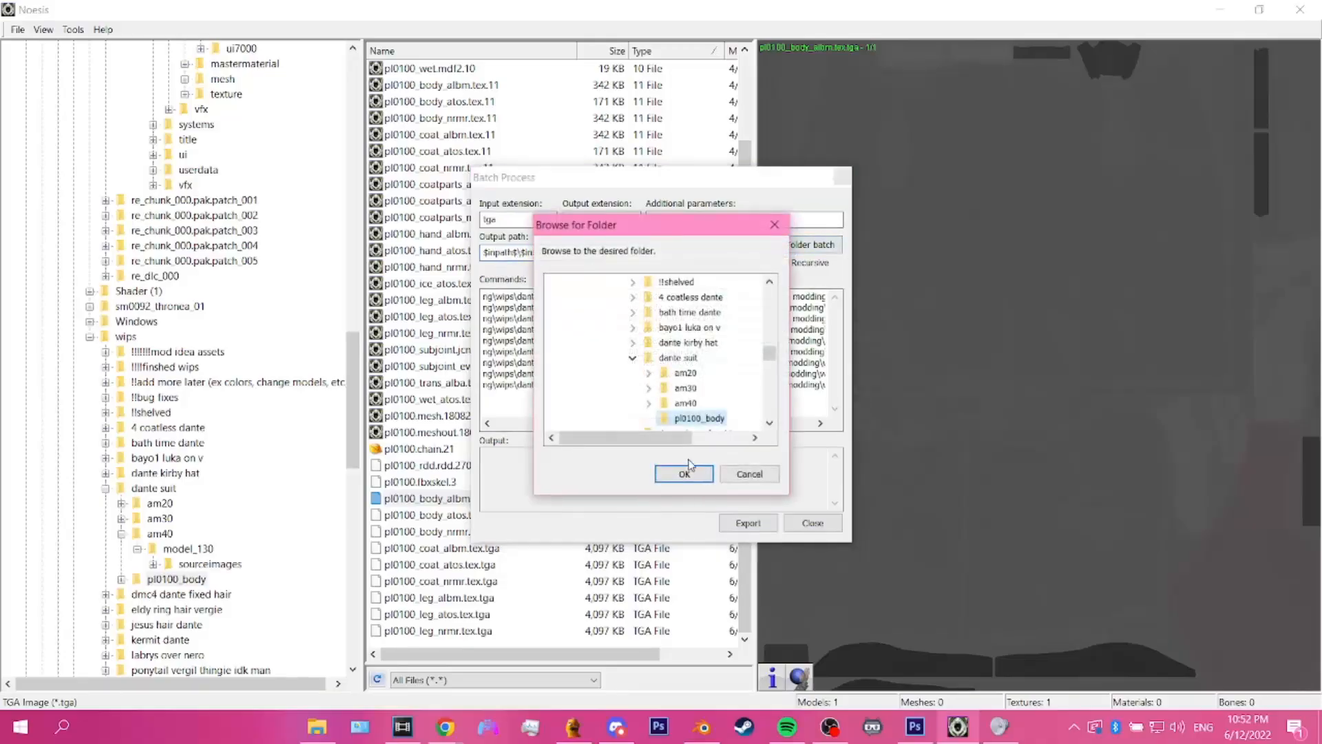
left_click(689, 469)
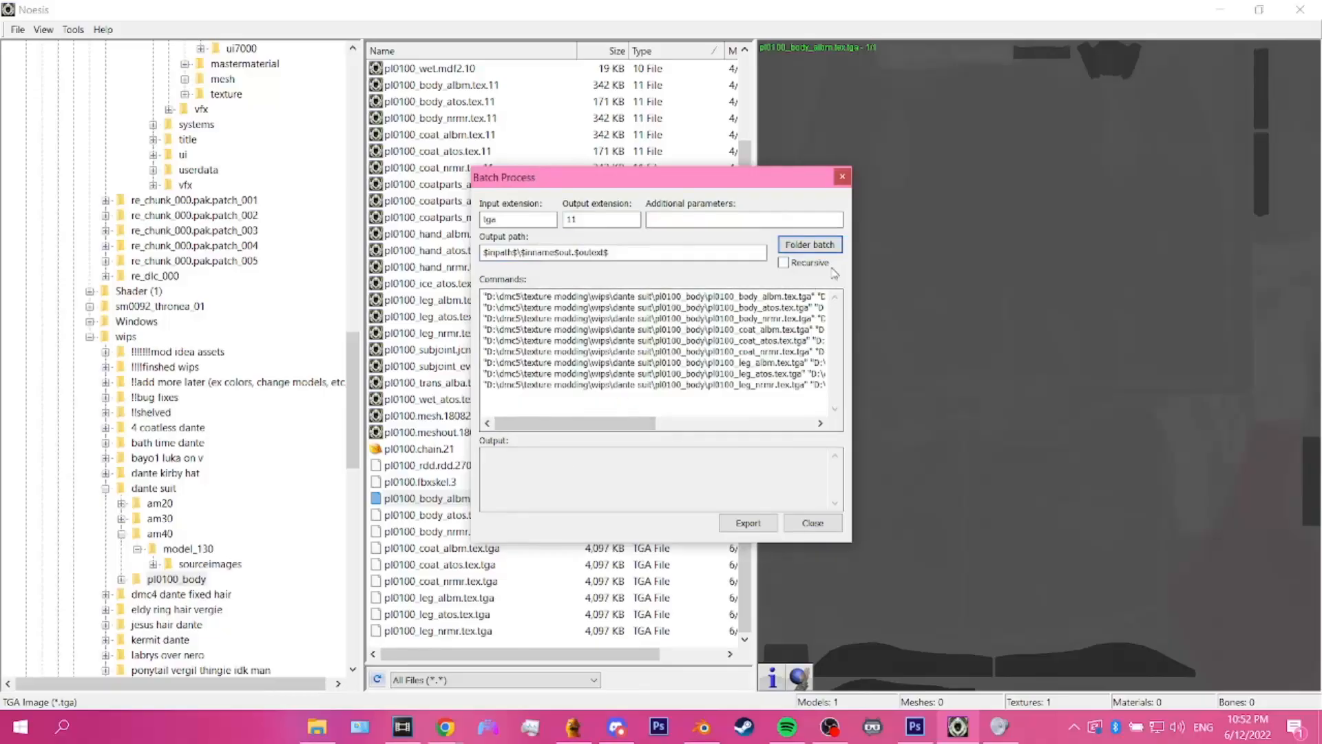
Step: Enable Recursive and run the batch export, accepting the suggested tex file to export over for each body, coat and leg texture
left_click(783, 262)
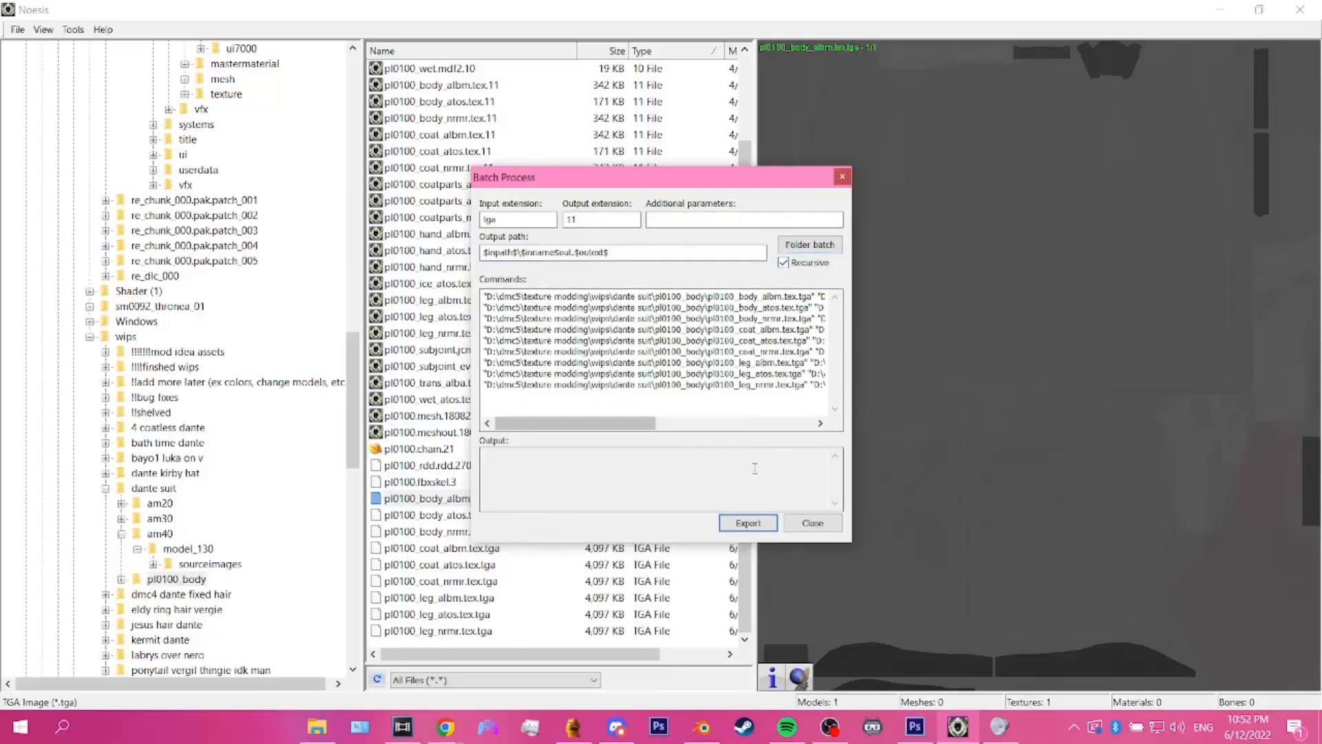
left_click(748, 522)
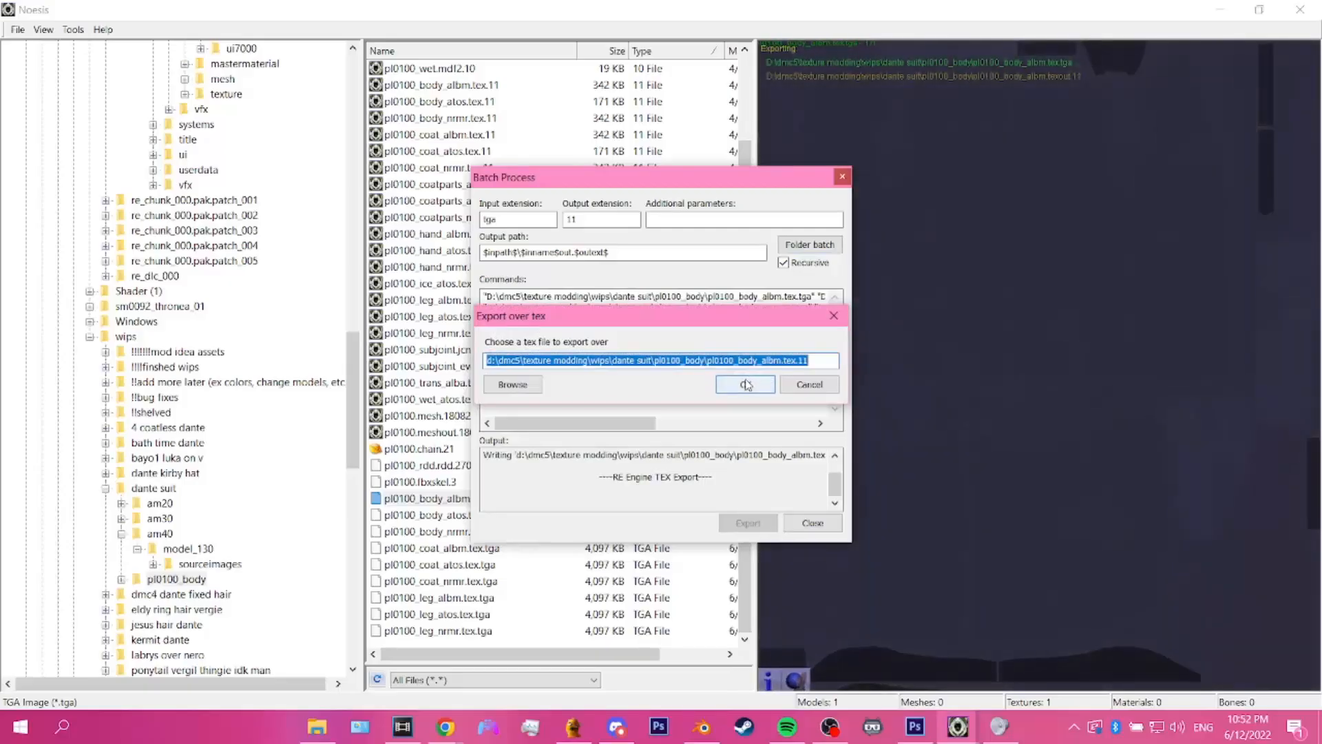
left_click(747, 384)
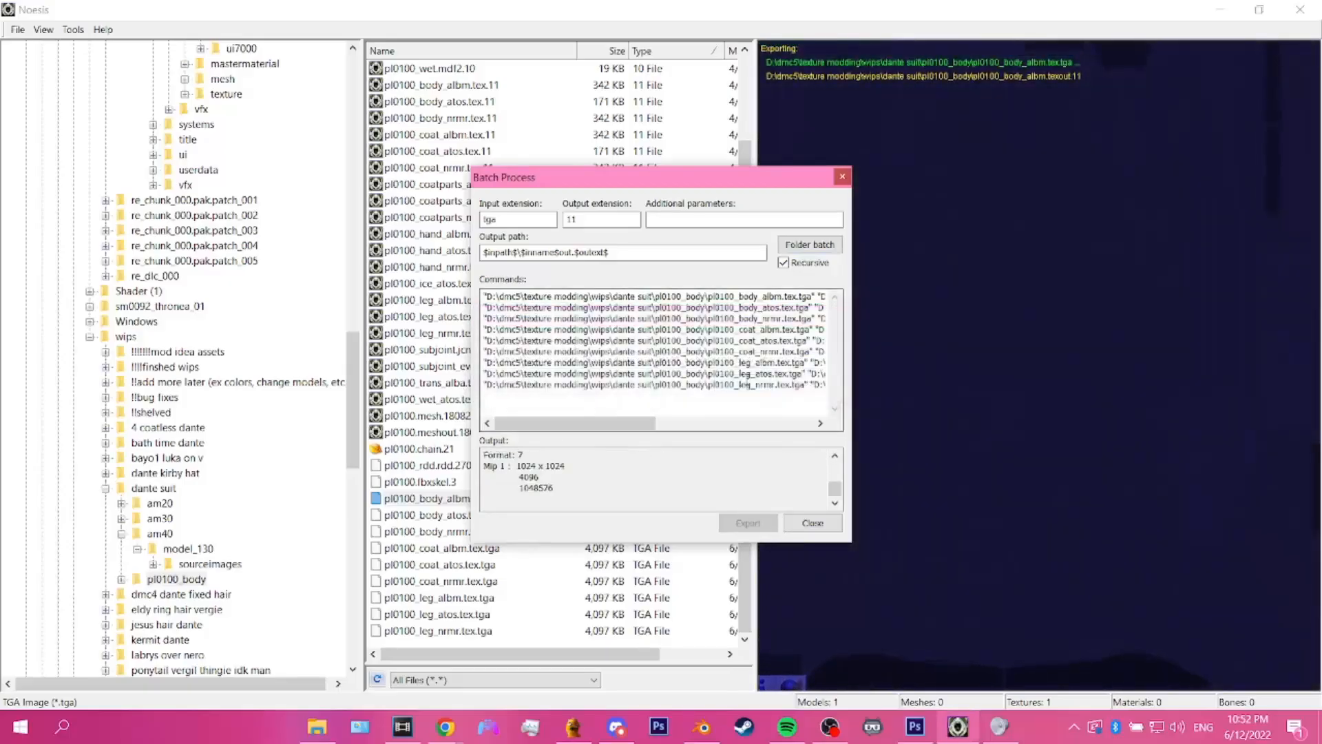
left_click(746, 384)
left_click(747, 384)
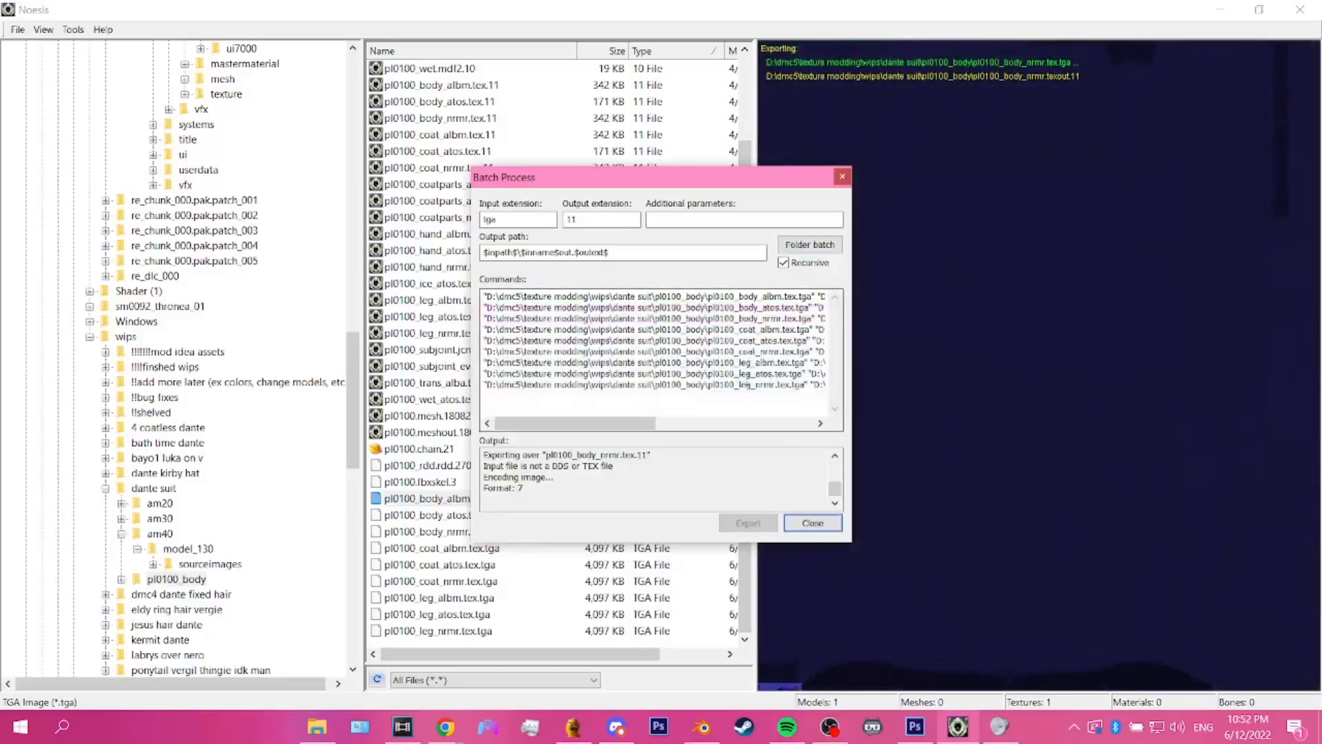
left_click(746, 385)
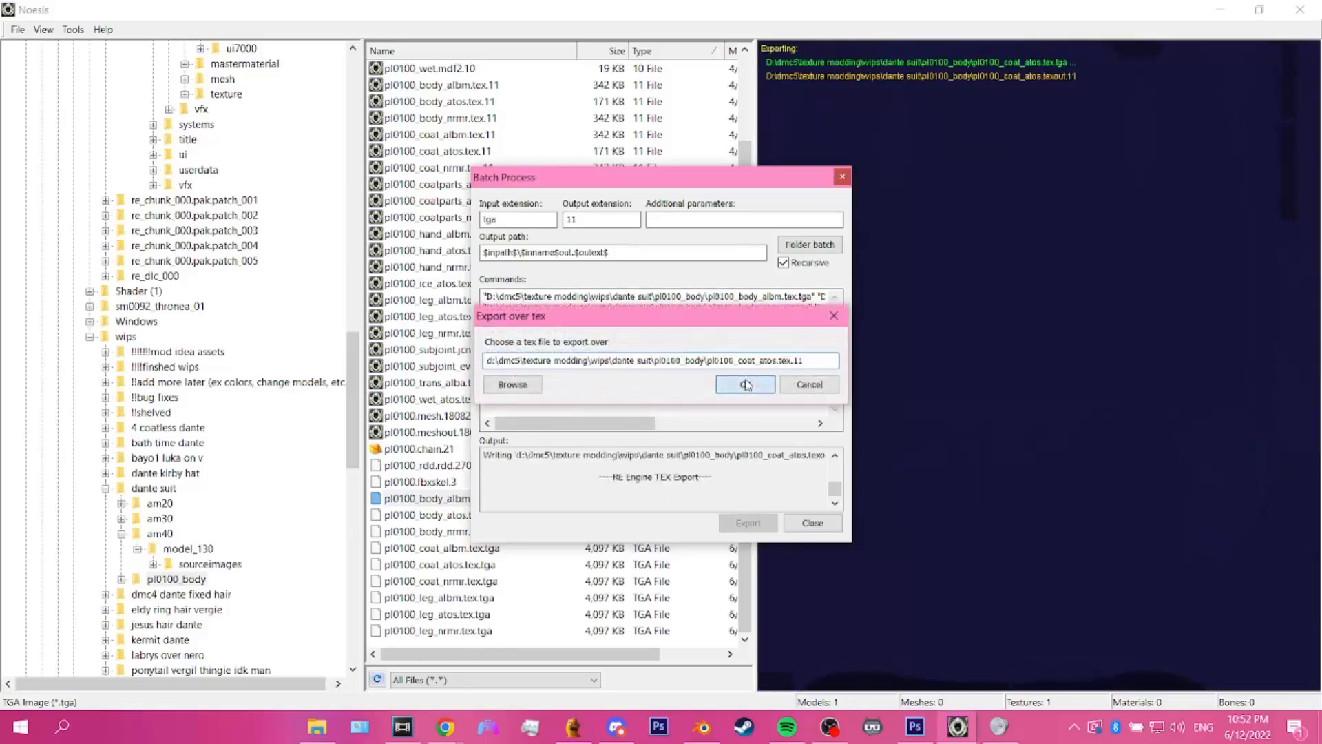
left_click(747, 384)
left_click(746, 384)
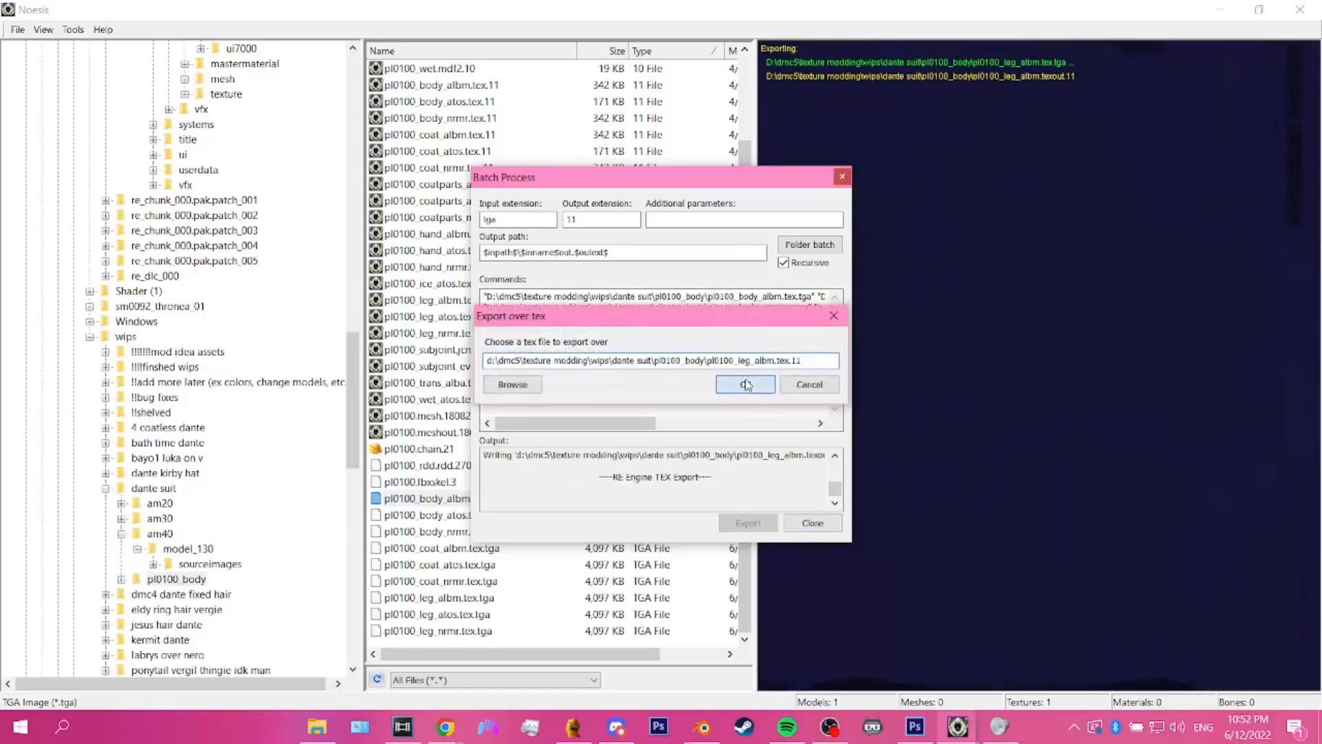
left_click(747, 384)
left_click(747, 385)
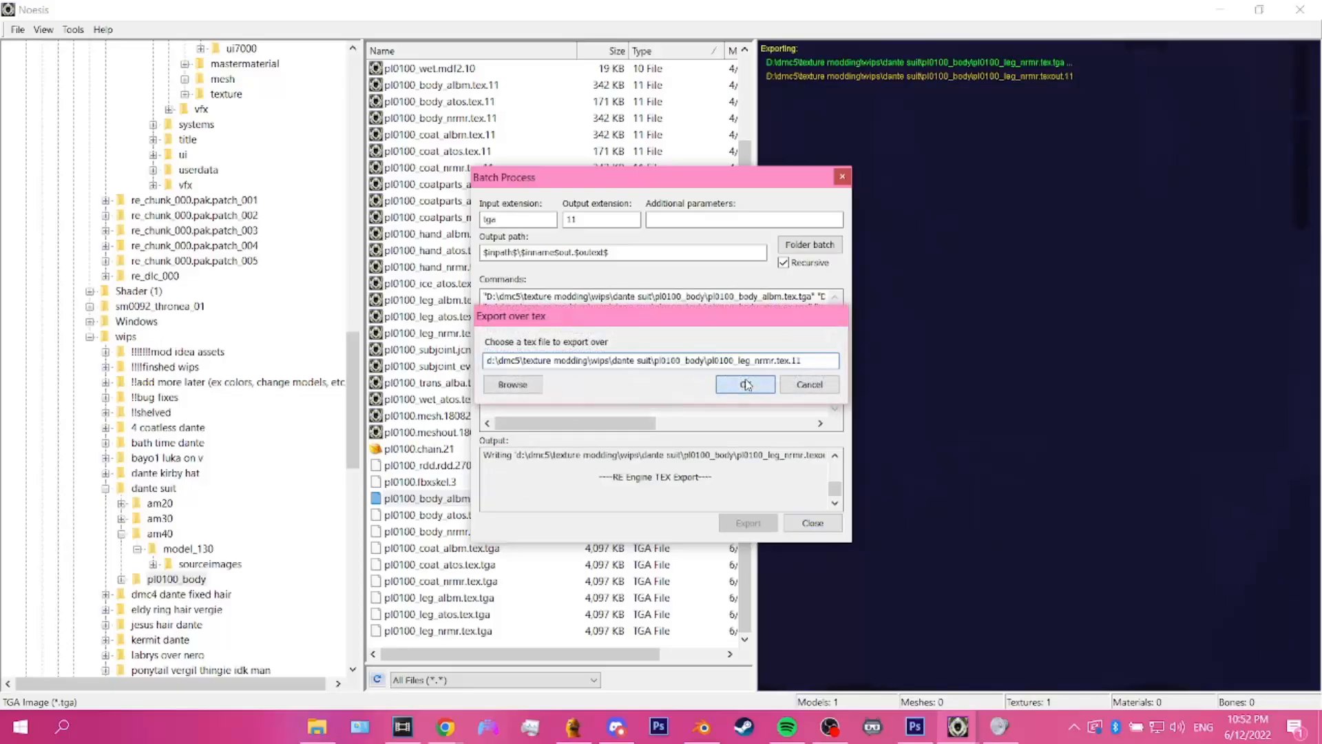
left_click(747, 384)
left_click(701, 392)
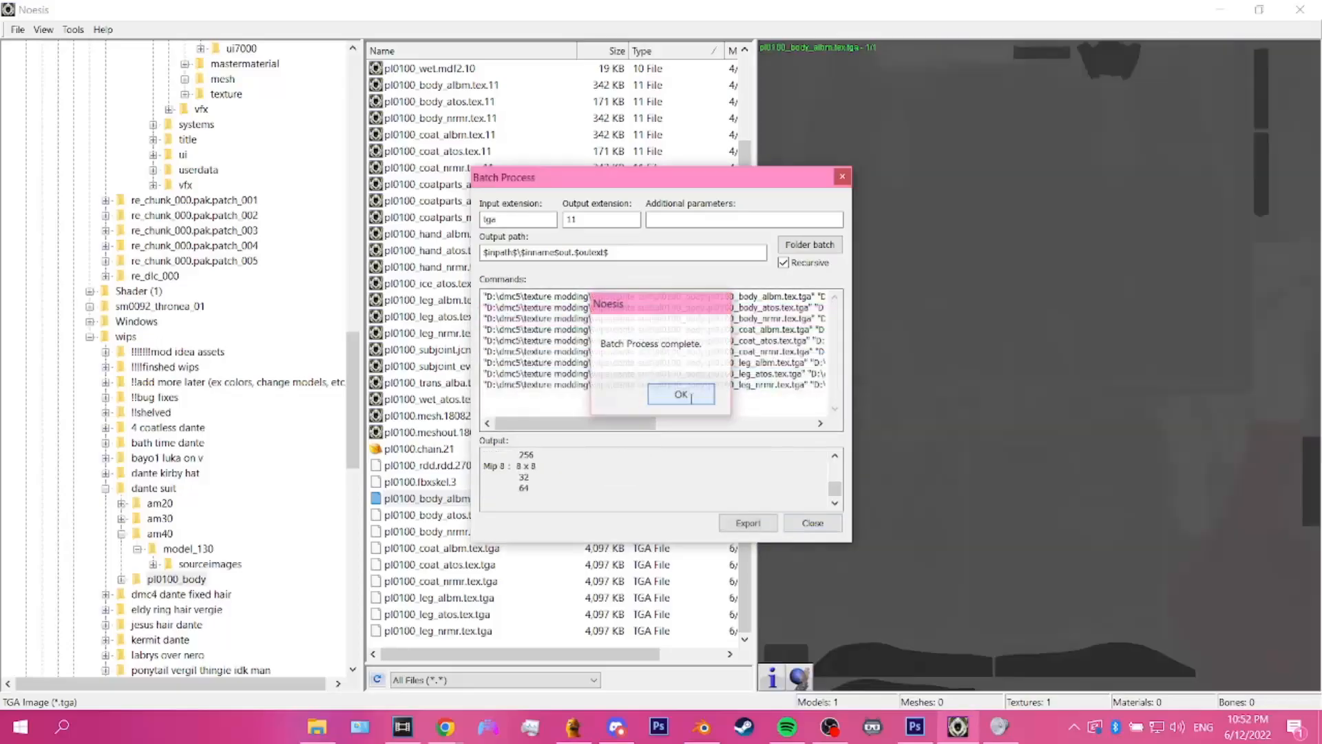
left_click(813, 522)
Step: Switch to File Explorer, open the pl0100_body folder, and show its files in Details view sorted by date modified with a wider name column
left_click(317, 726)
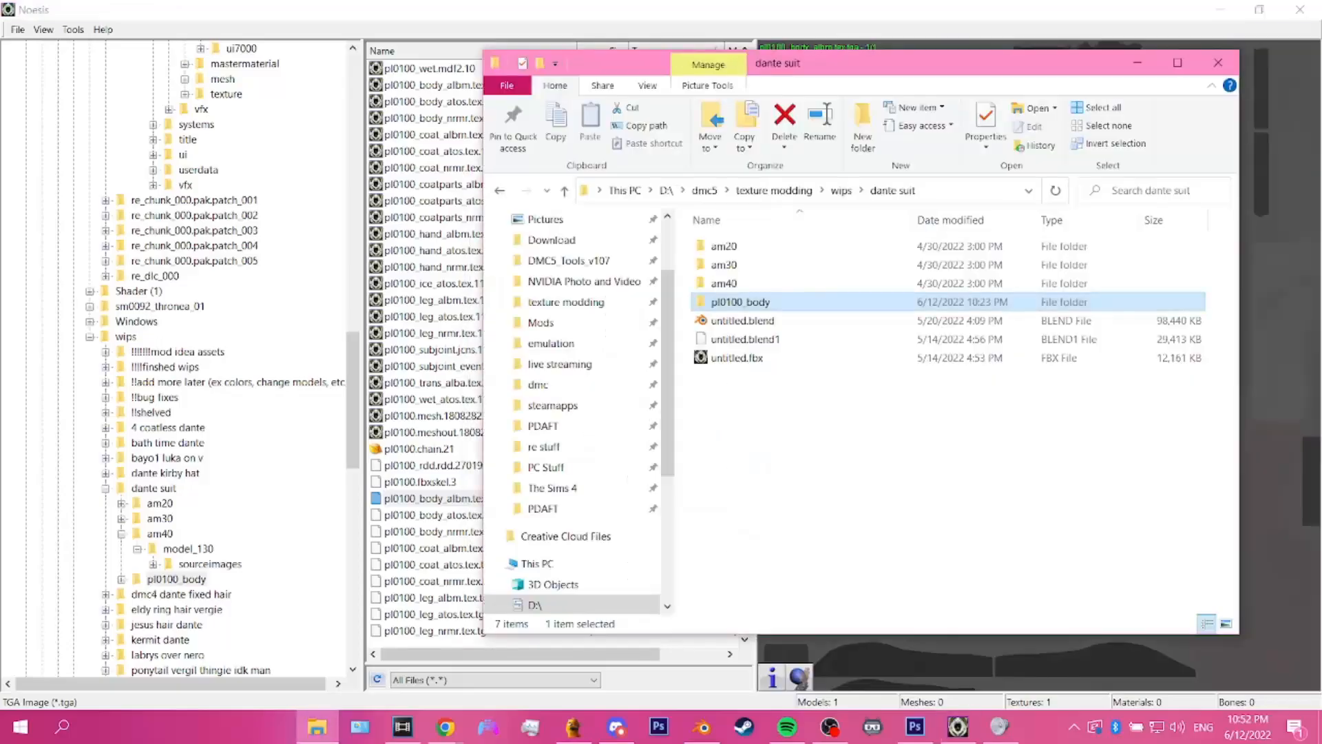
double_click(801, 312)
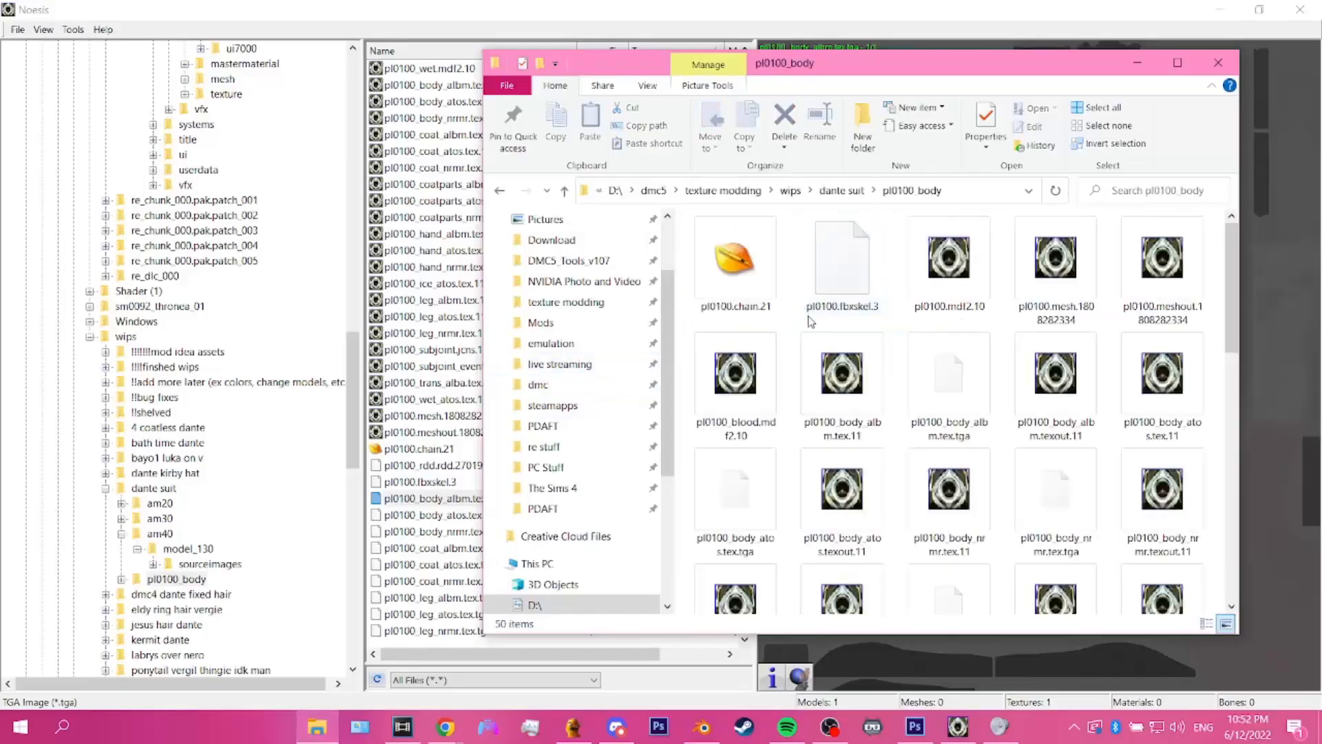
left_click(649, 86)
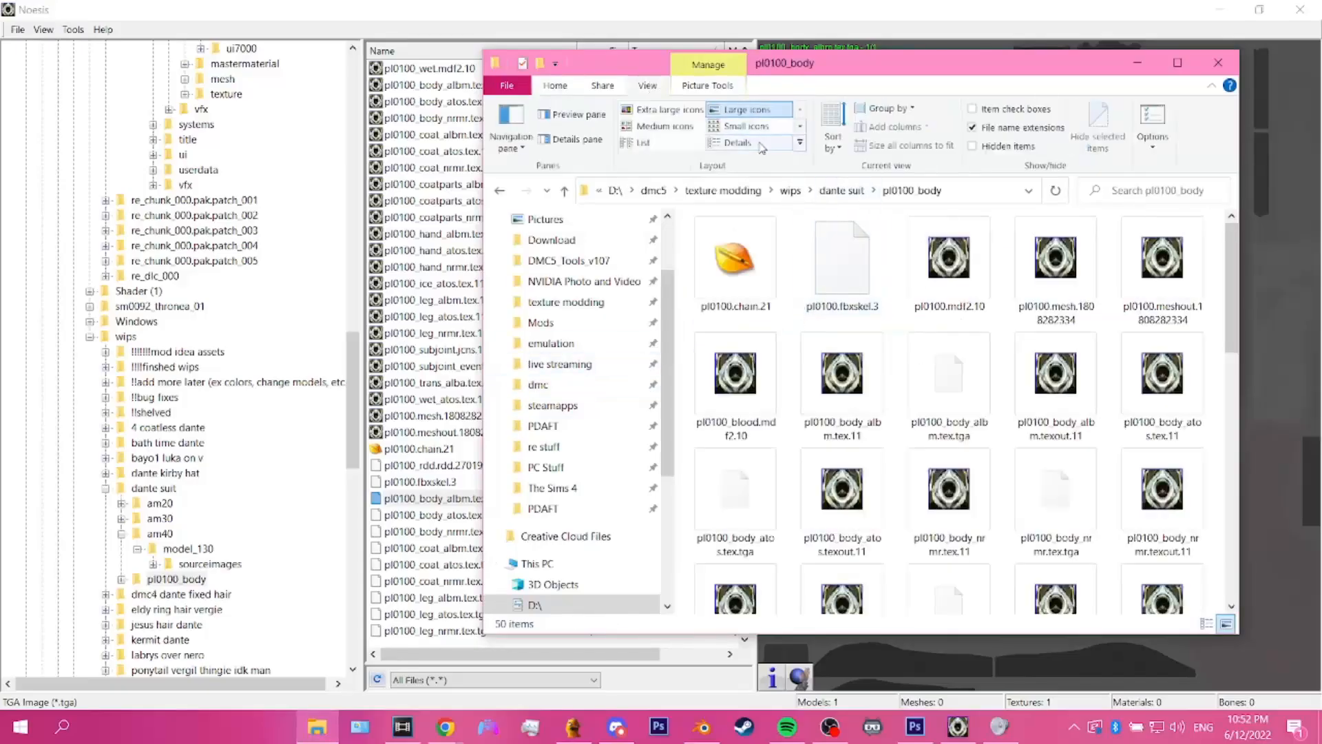
left_click(738, 142)
left_click(830, 141)
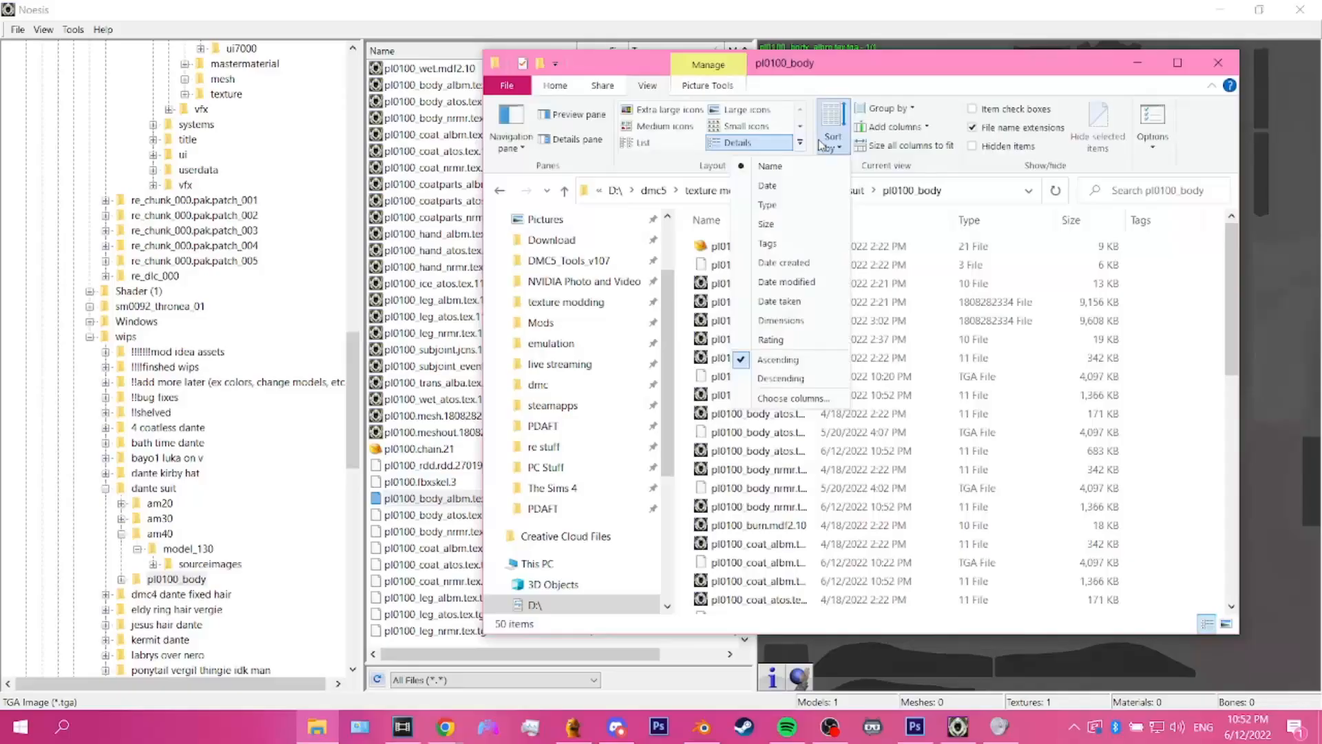
left_click(786, 282)
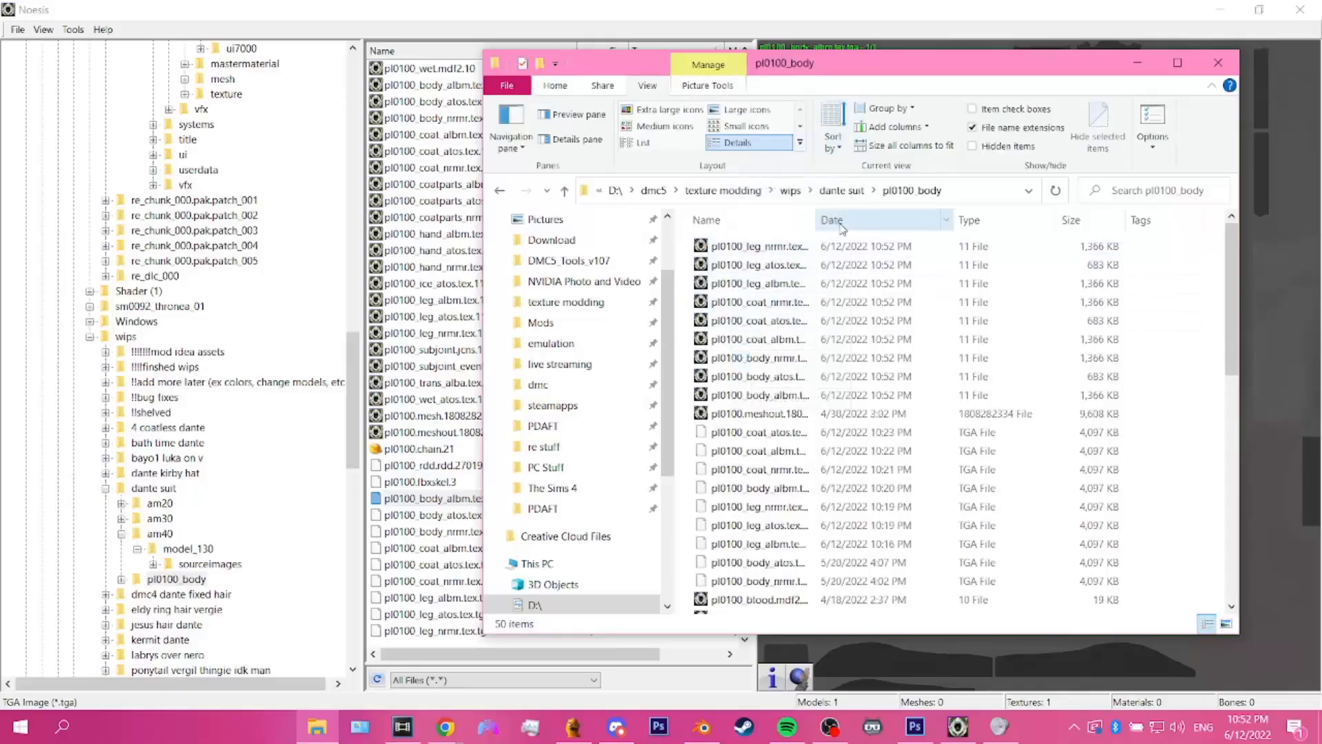
double_click(816, 219)
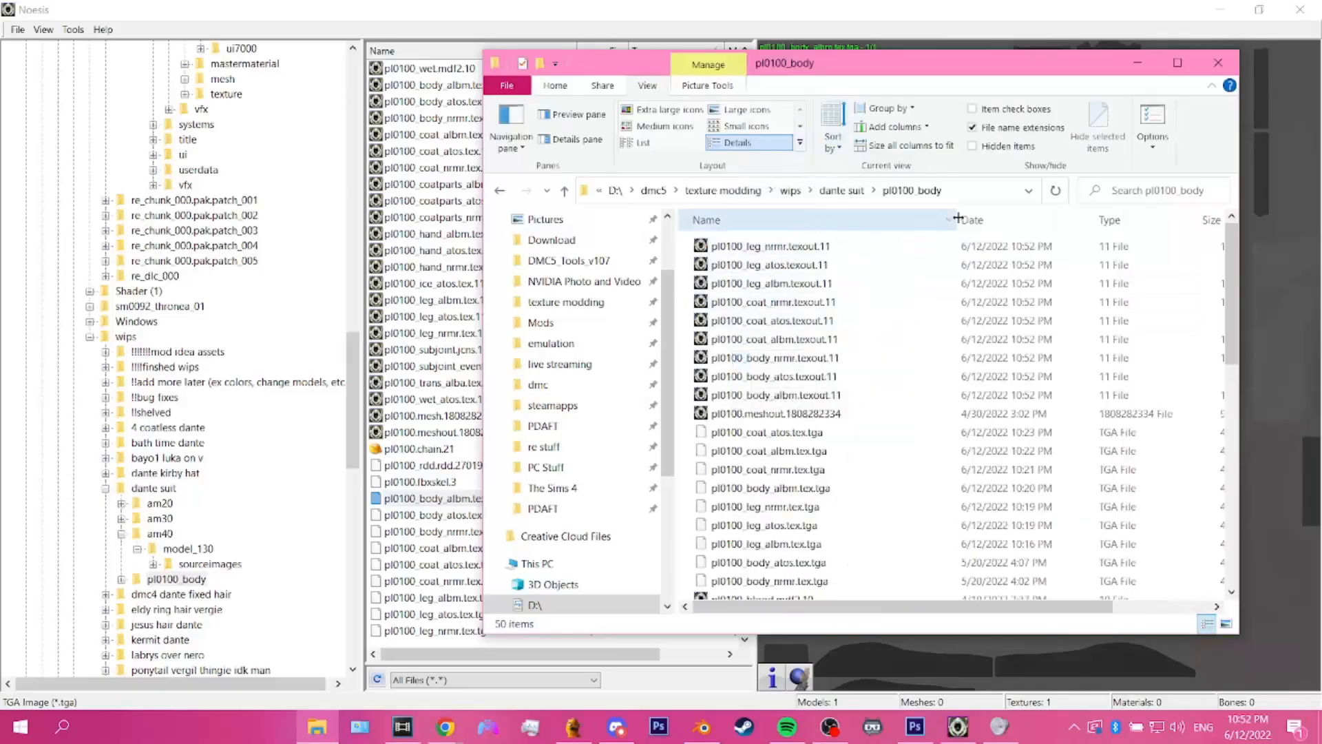
left_click(774, 248)
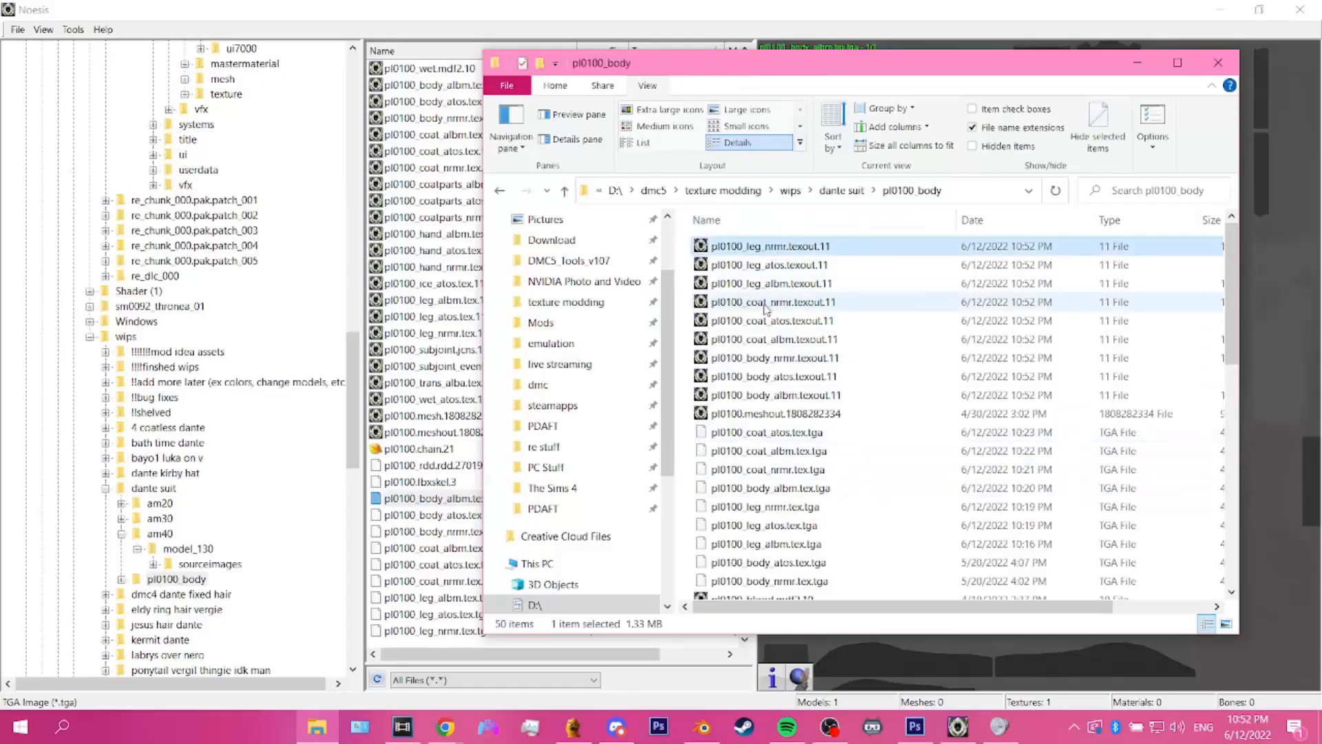
Step: Return to Noesis, refresh the pl0100_body file list, and sort it by modification date with the newest files first
left_click(797, 3)
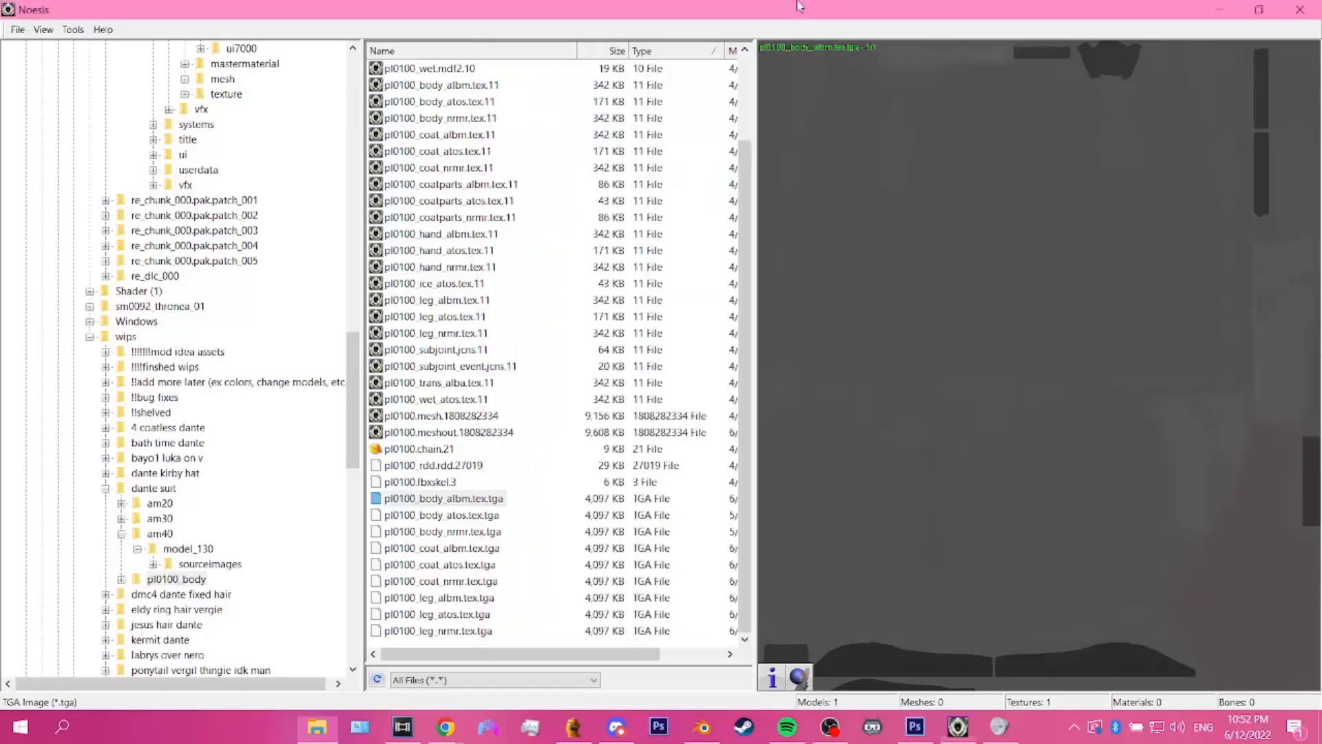
scroll(555, 458, "up", 2)
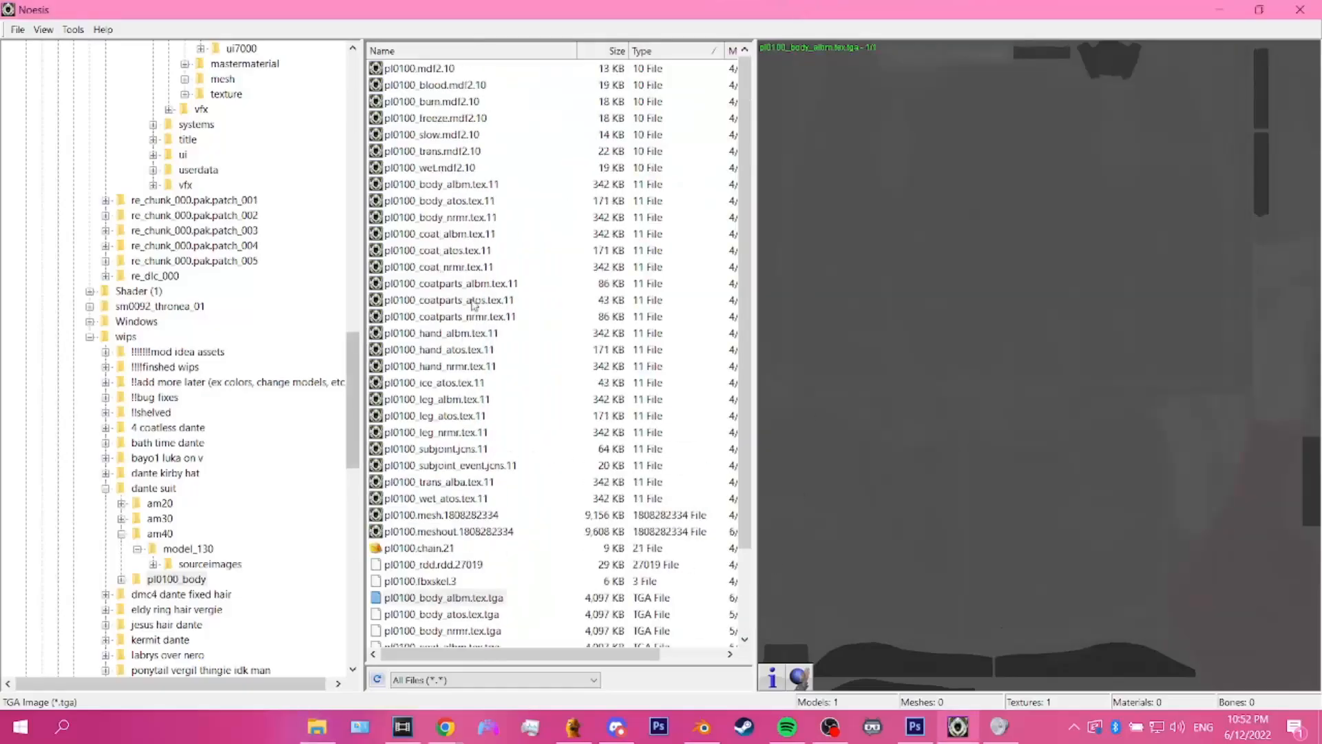
left_click(378, 681)
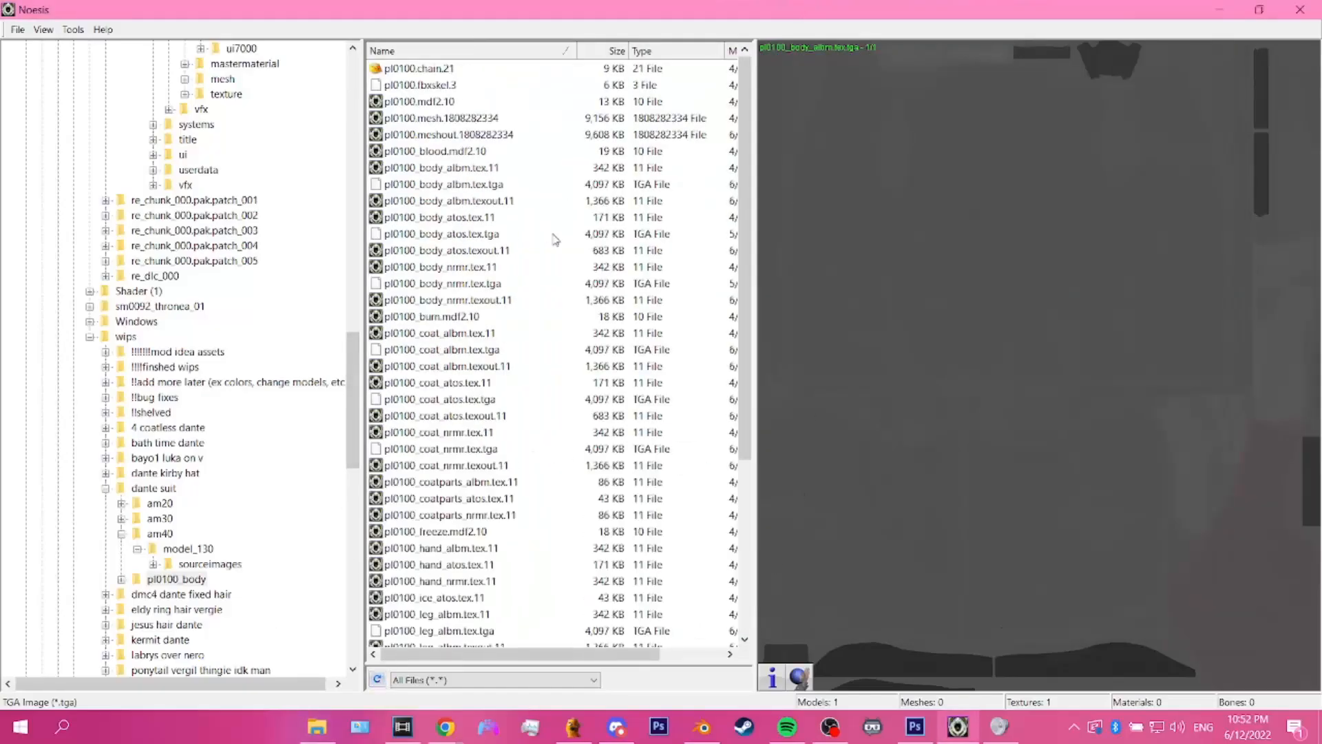
left_click(686, 60)
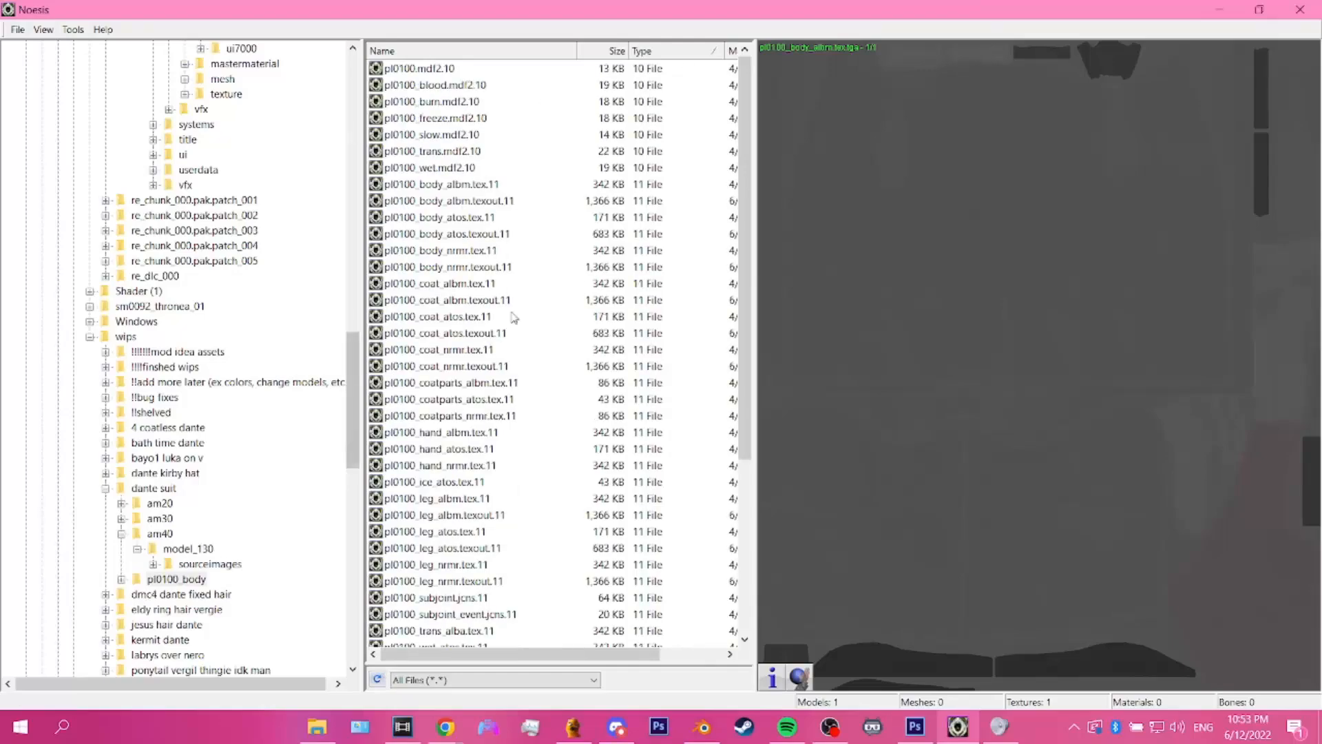
scroll(473, 332, "down", 5)
scroll(472, 331, "up", 5)
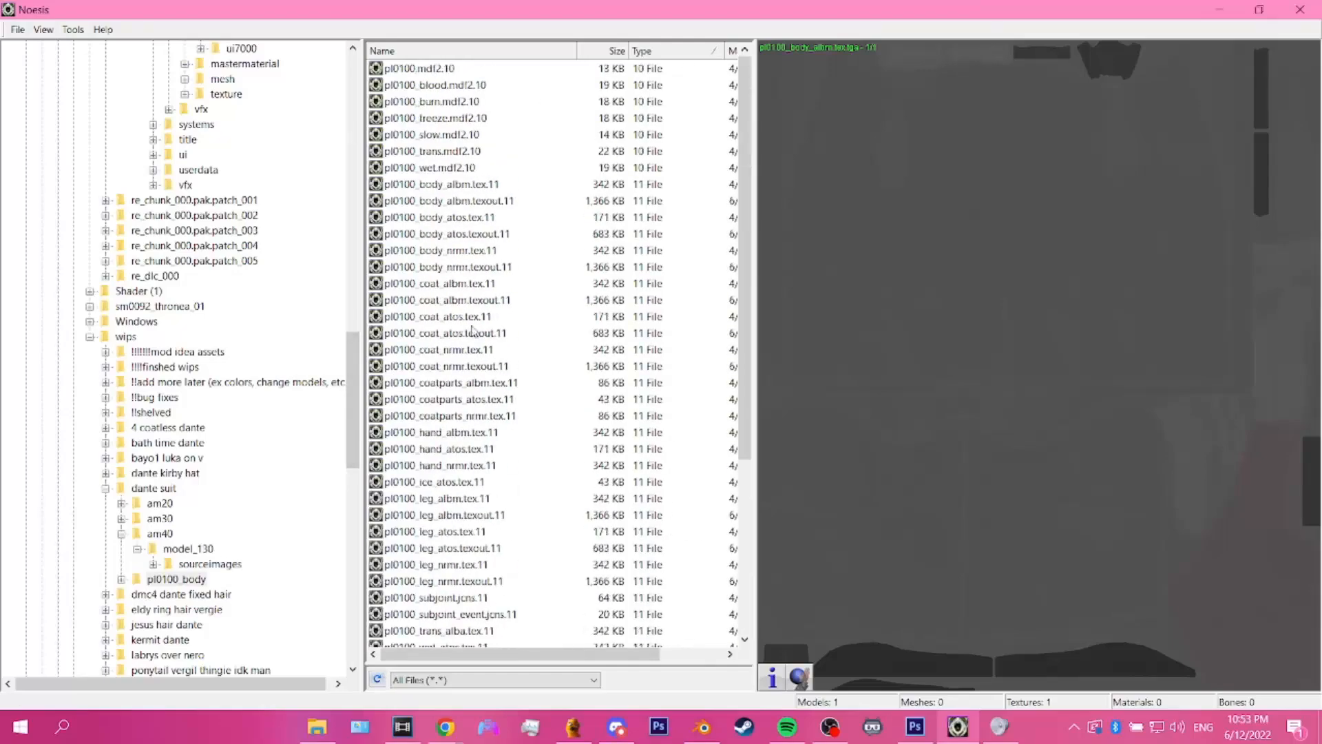
left_click(734, 52)
left_click(734, 53)
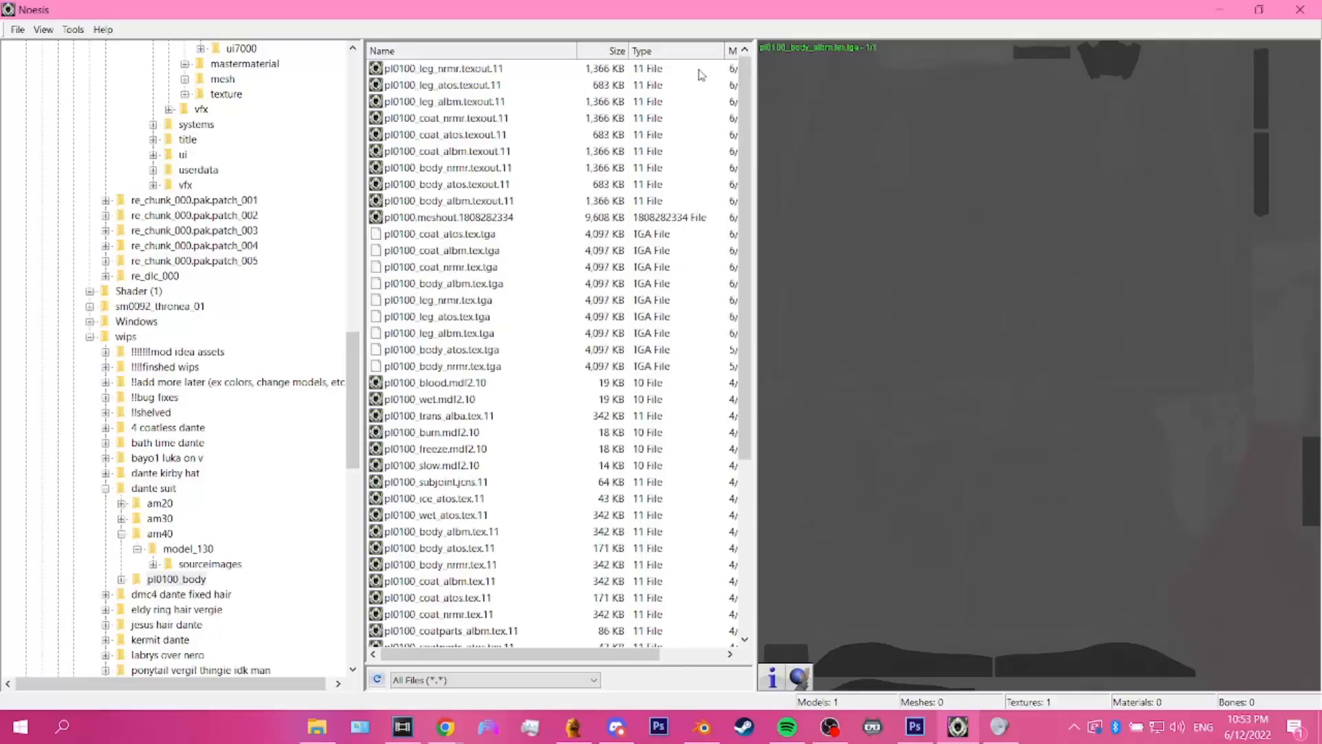
Step: Preview each exported leg, coat and body texout.11 texture, and select the pl0100.meshout.1808282334 file
left_click(474, 69)
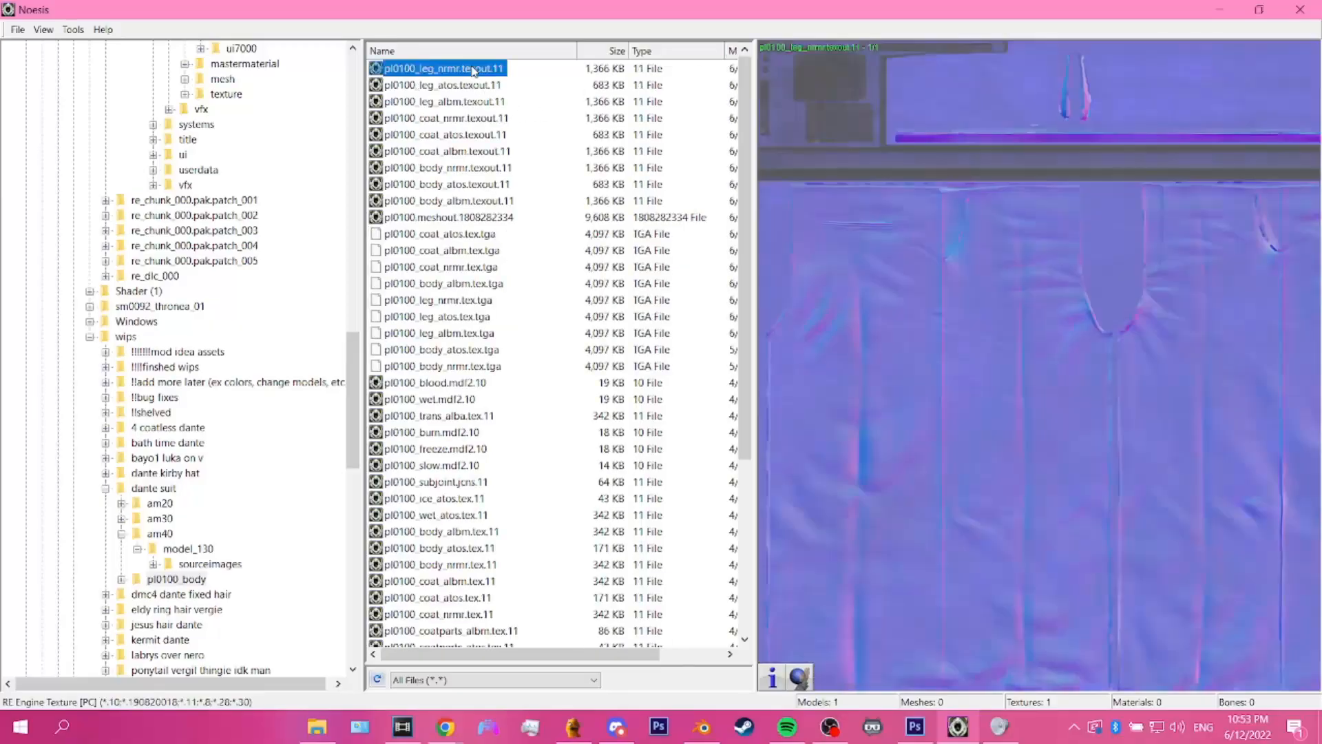
left_click(473, 86)
left_click(475, 102)
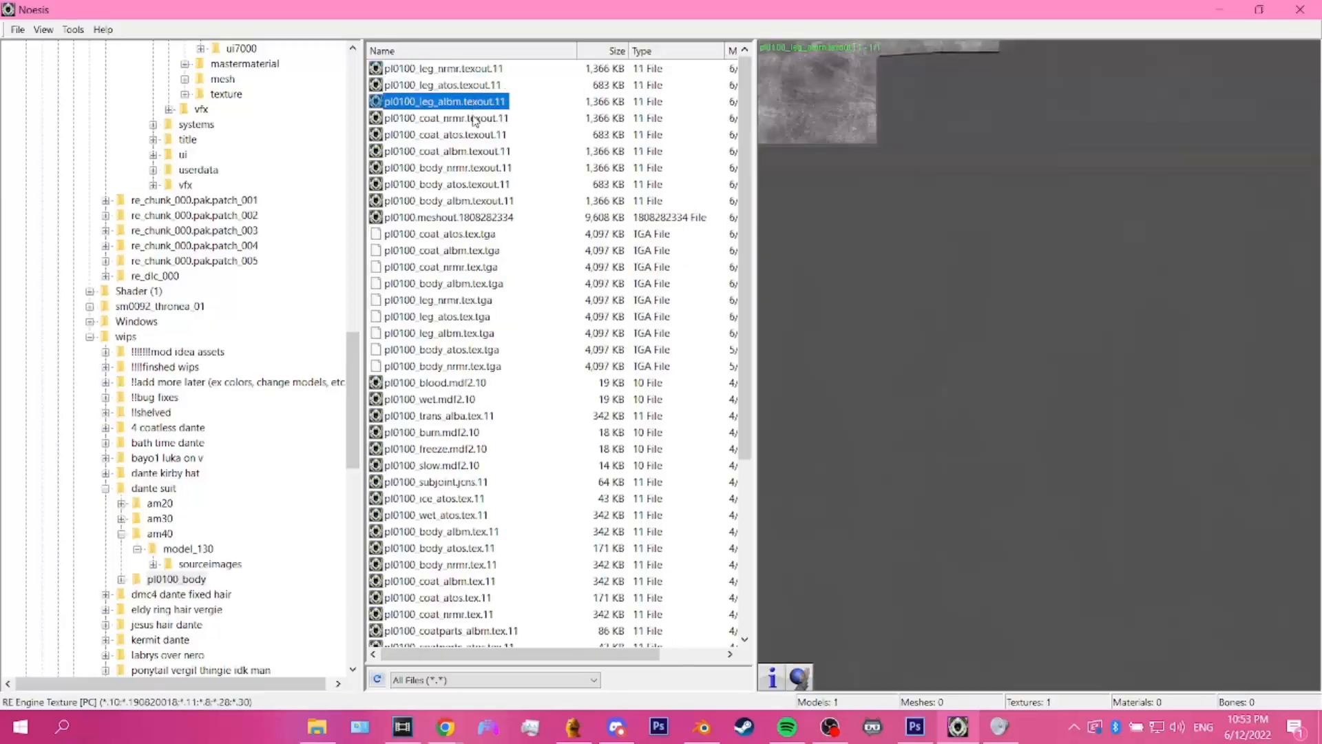
left_click(476, 118)
left_click(476, 135)
left_click(475, 151)
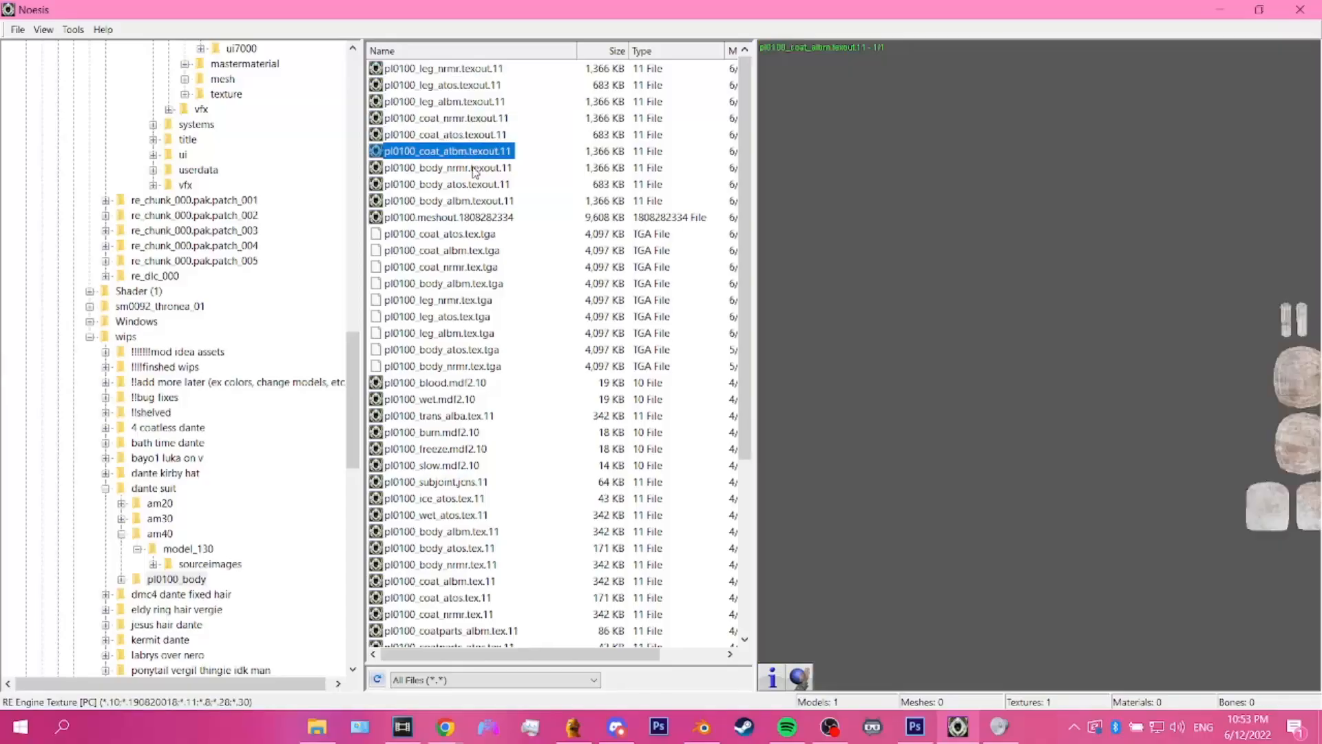
left_click(475, 168)
left_click(475, 185)
left_click(475, 201)
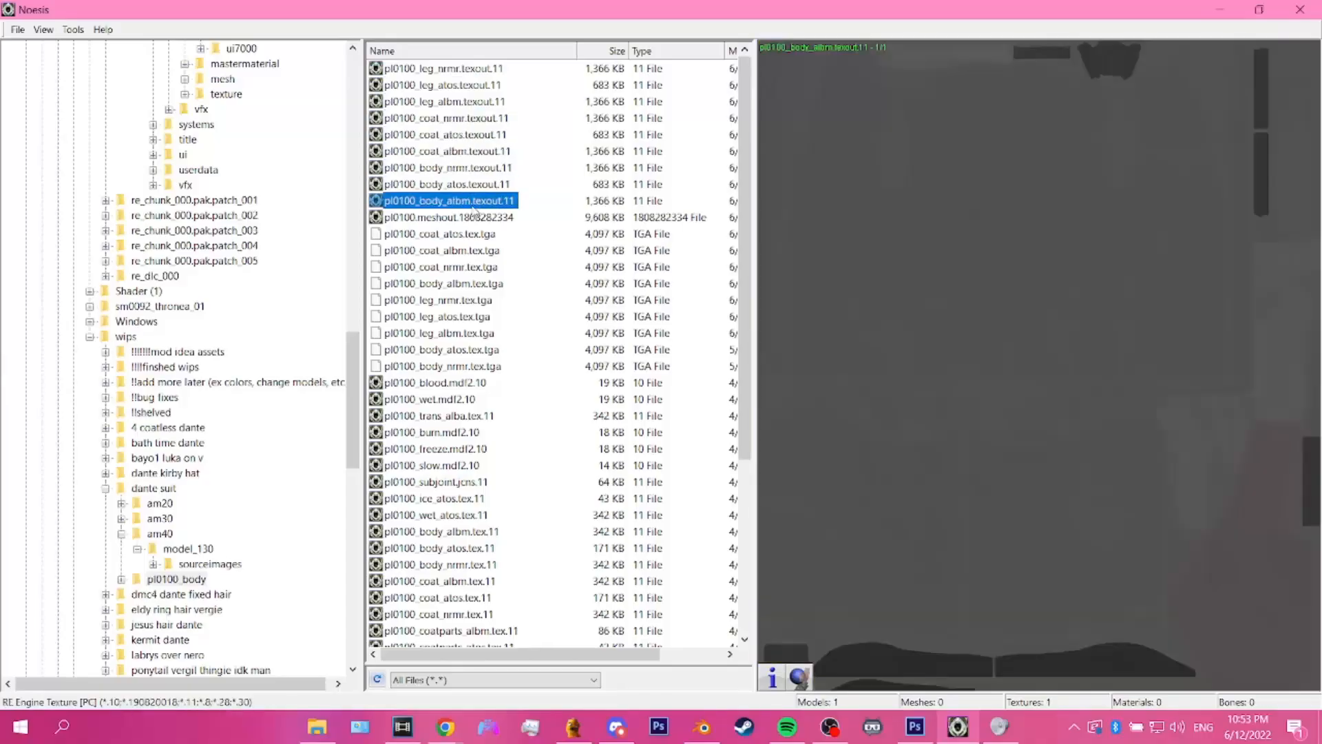
left_click(475, 217)
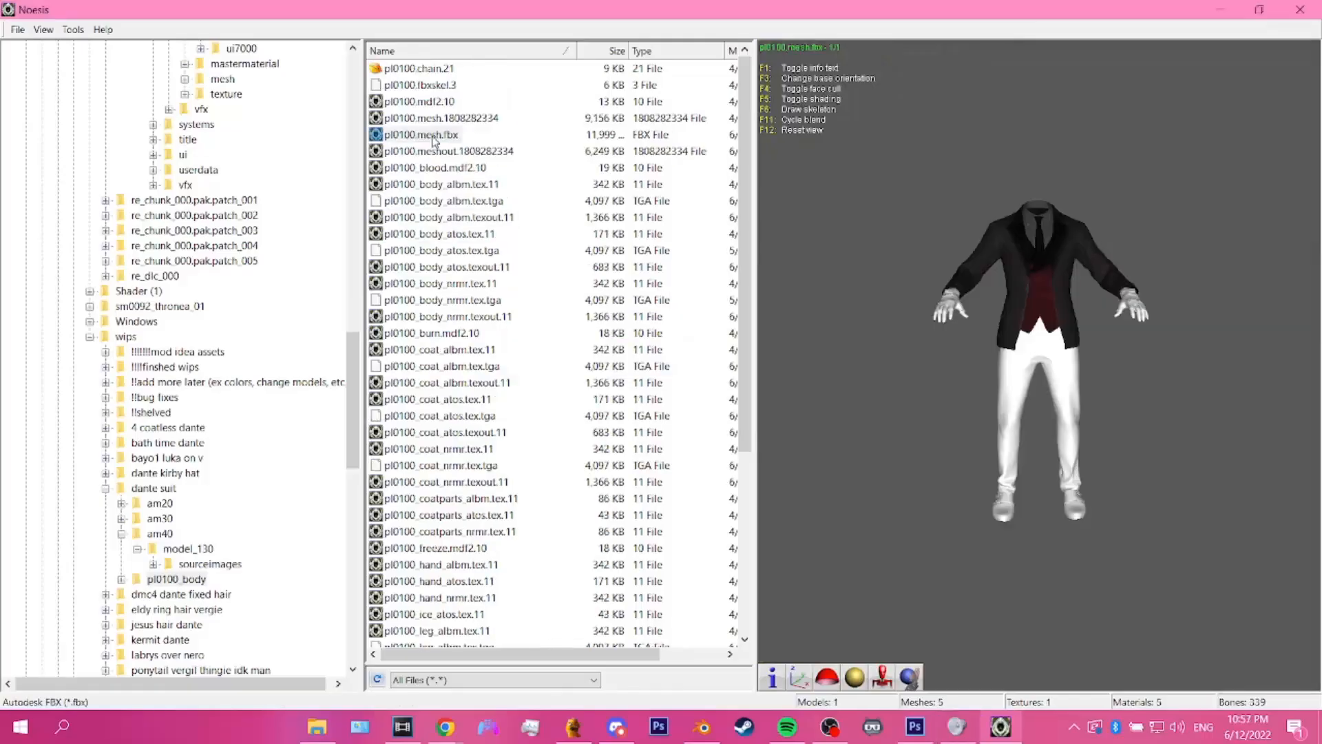
Step: Preview pl0100.mesh.fbx with its skeleton drawn and inspect the suit model from several angles
left_click(434, 136)
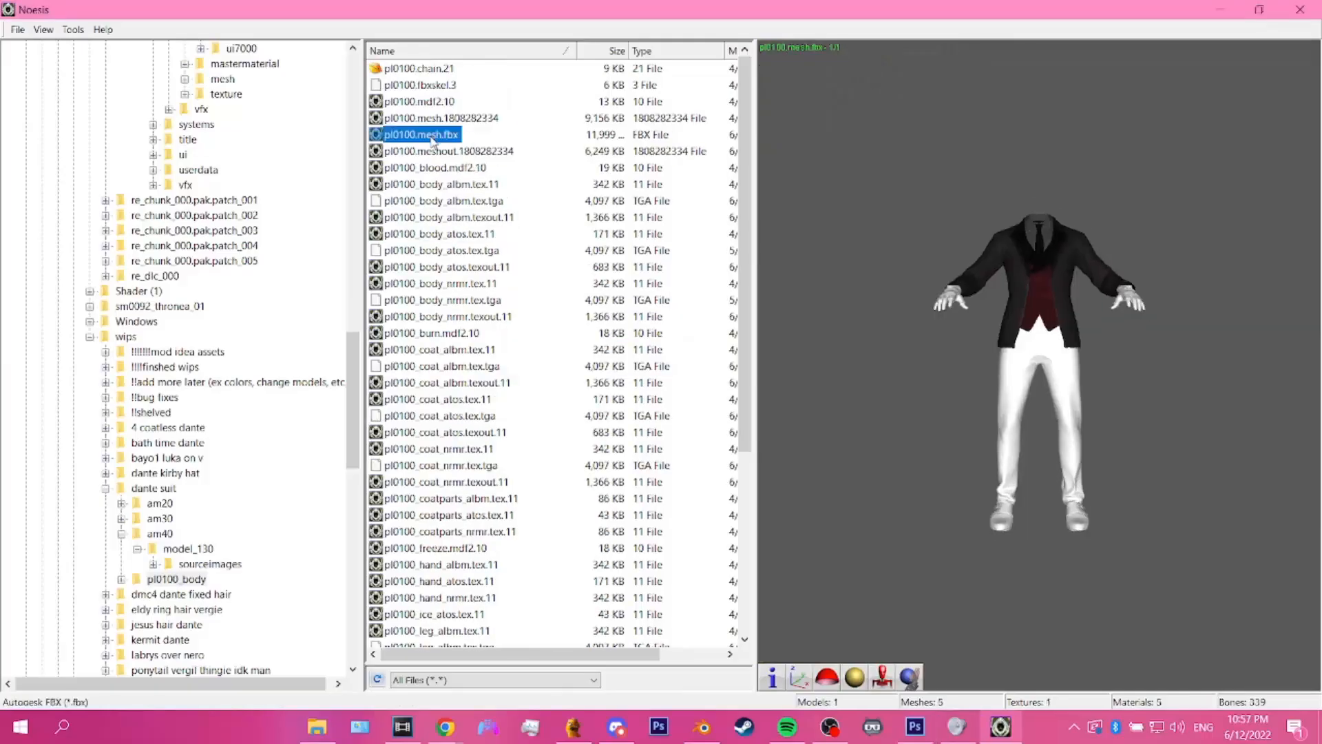
left_click_drag(1013, 483, 899, 575)
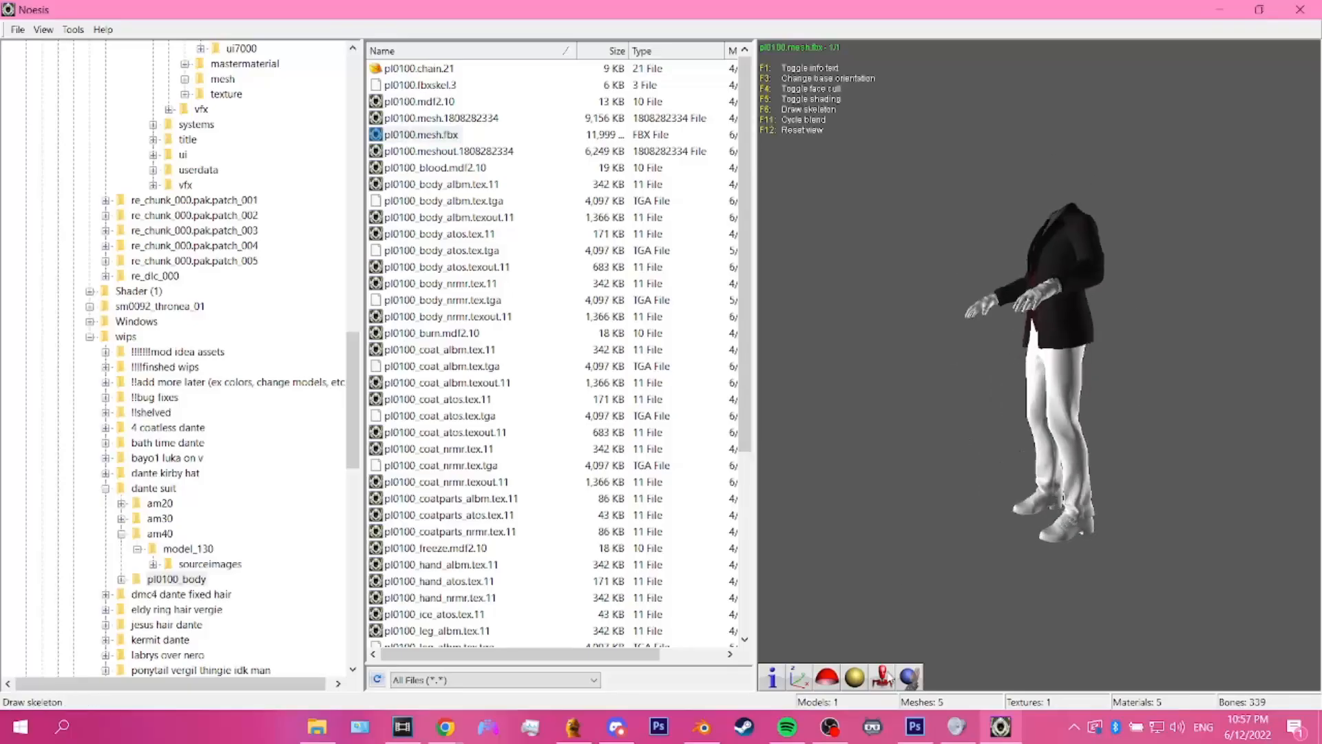
left_click(883, 677)
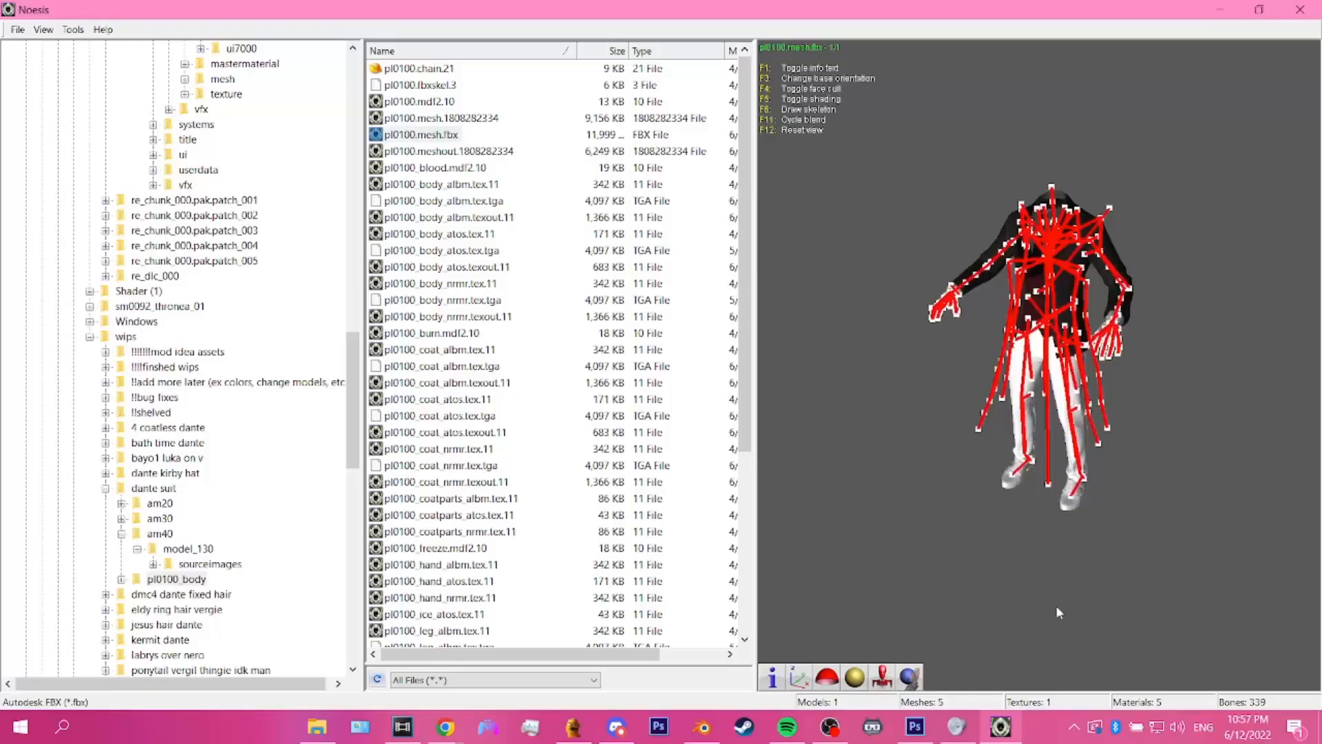
left_click(885, 677)
left_click(887, 678)
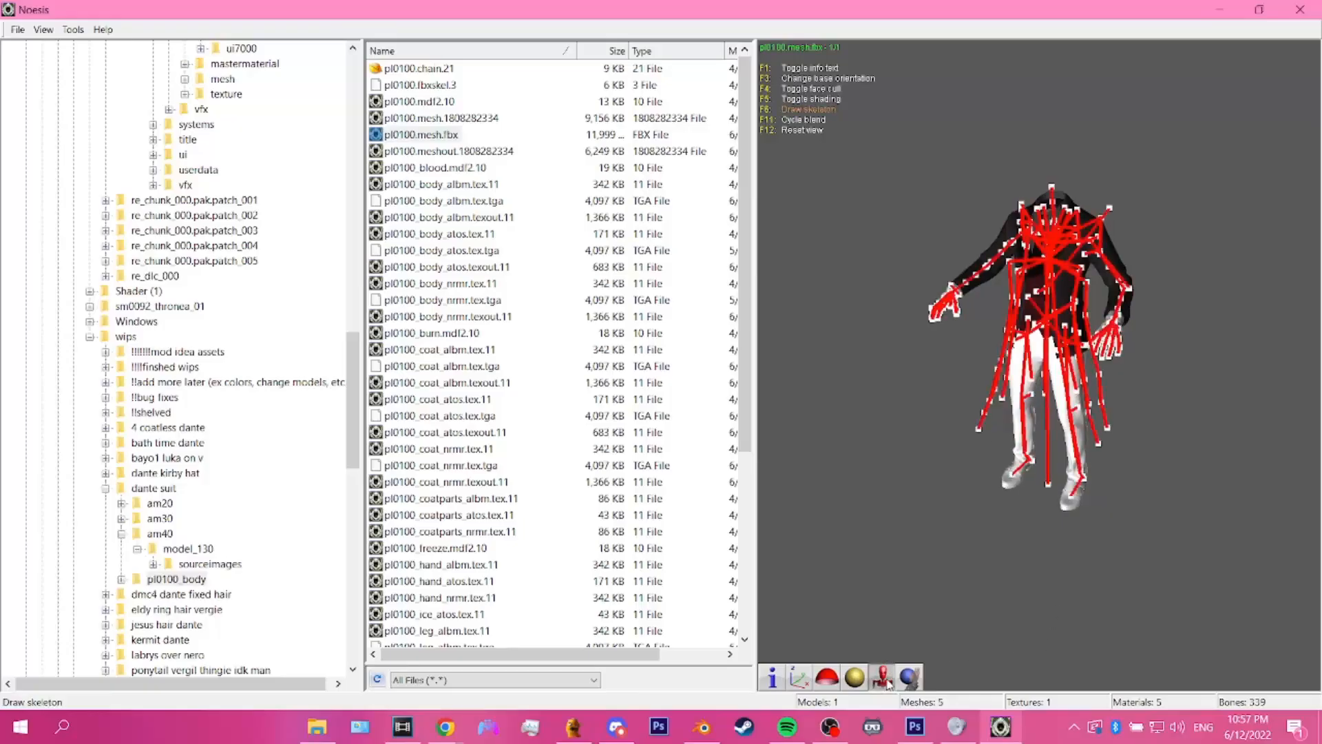
left_click(883, 677)
left_click(884, 677)
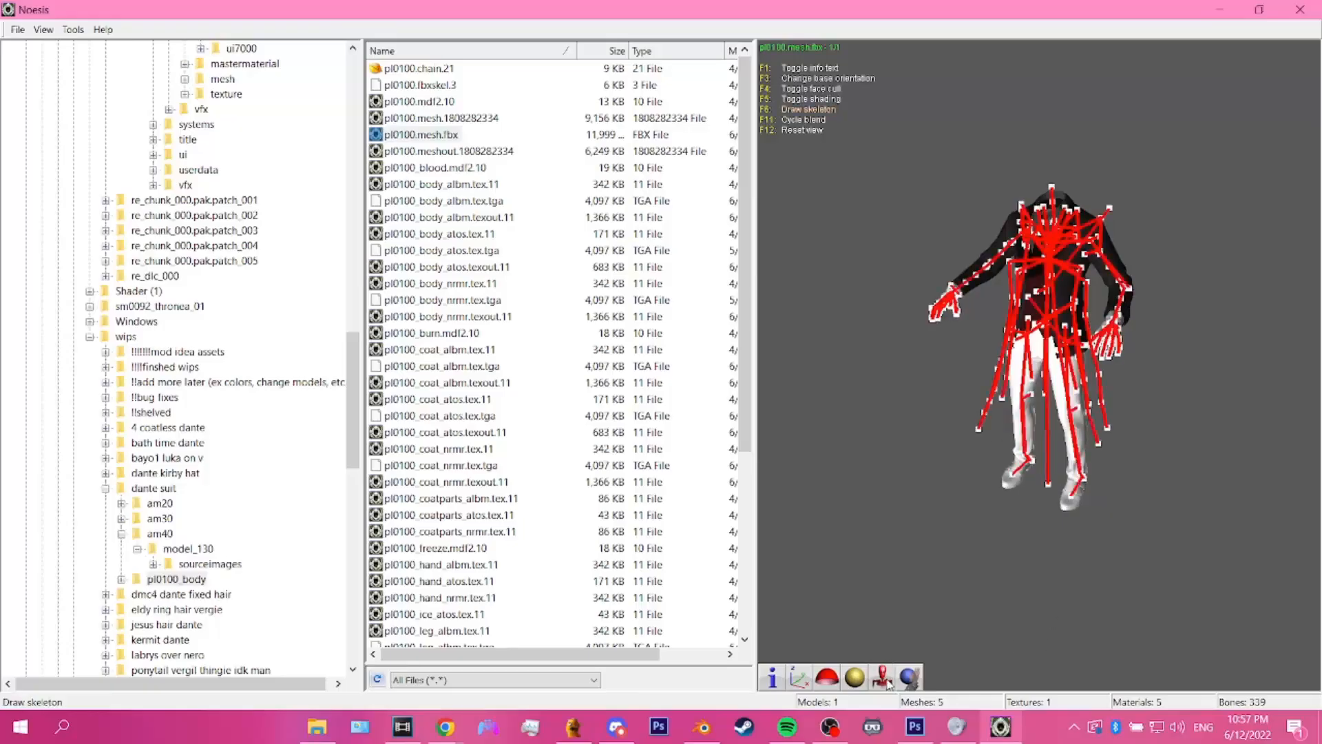
left_click_drag(902, 515, 1041, 380)
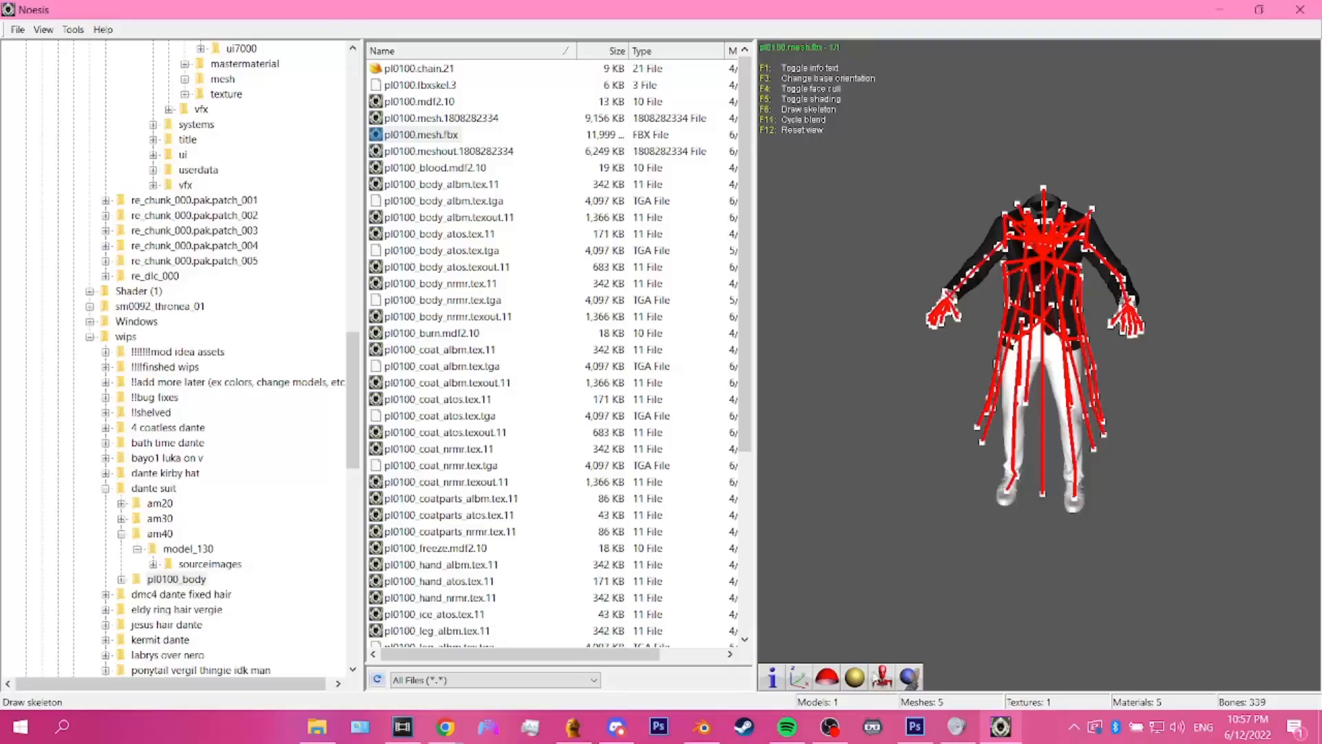
Step: Export pl0100.mesh.fbx as .1808282334 - DMC5 MESH to pl0100.meshout, exporting over the suggested pl0100.mesh.1808282334 file
left_click(15, 30)
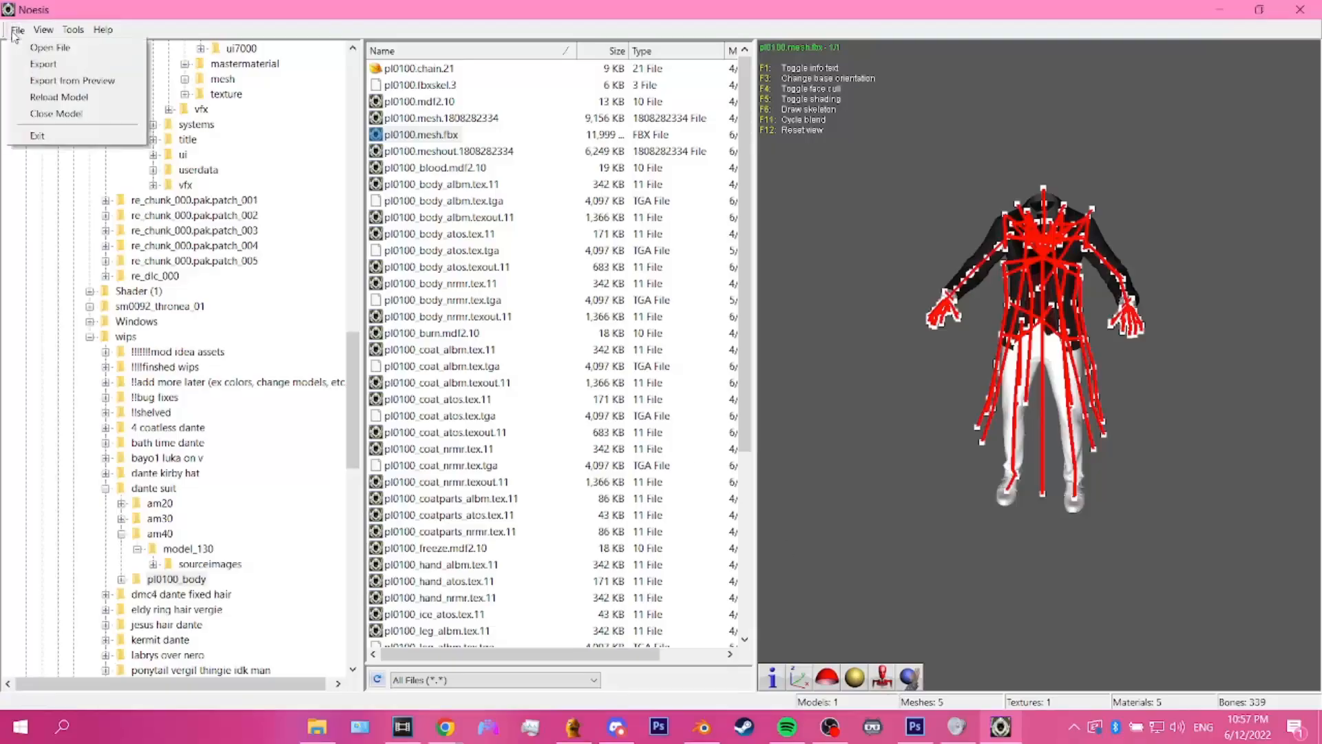
left_click(34, 64)
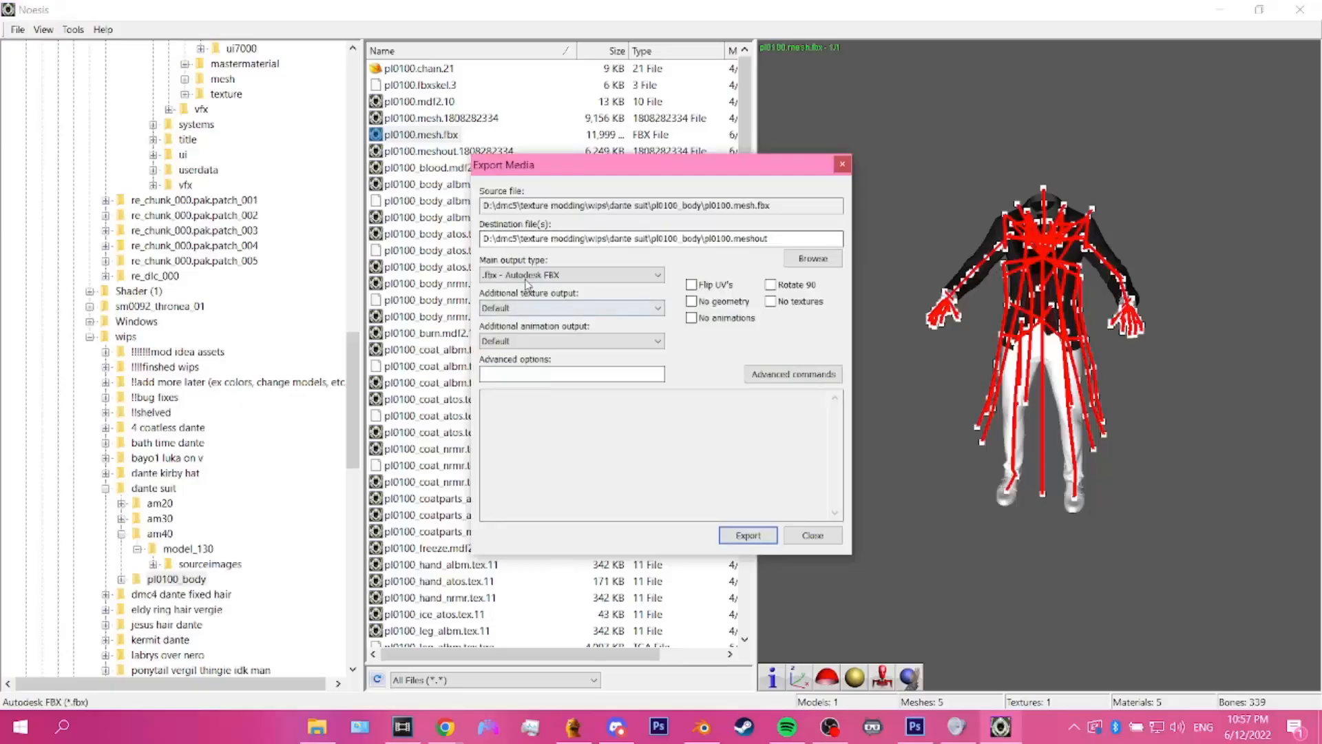
left_click(529, 275)
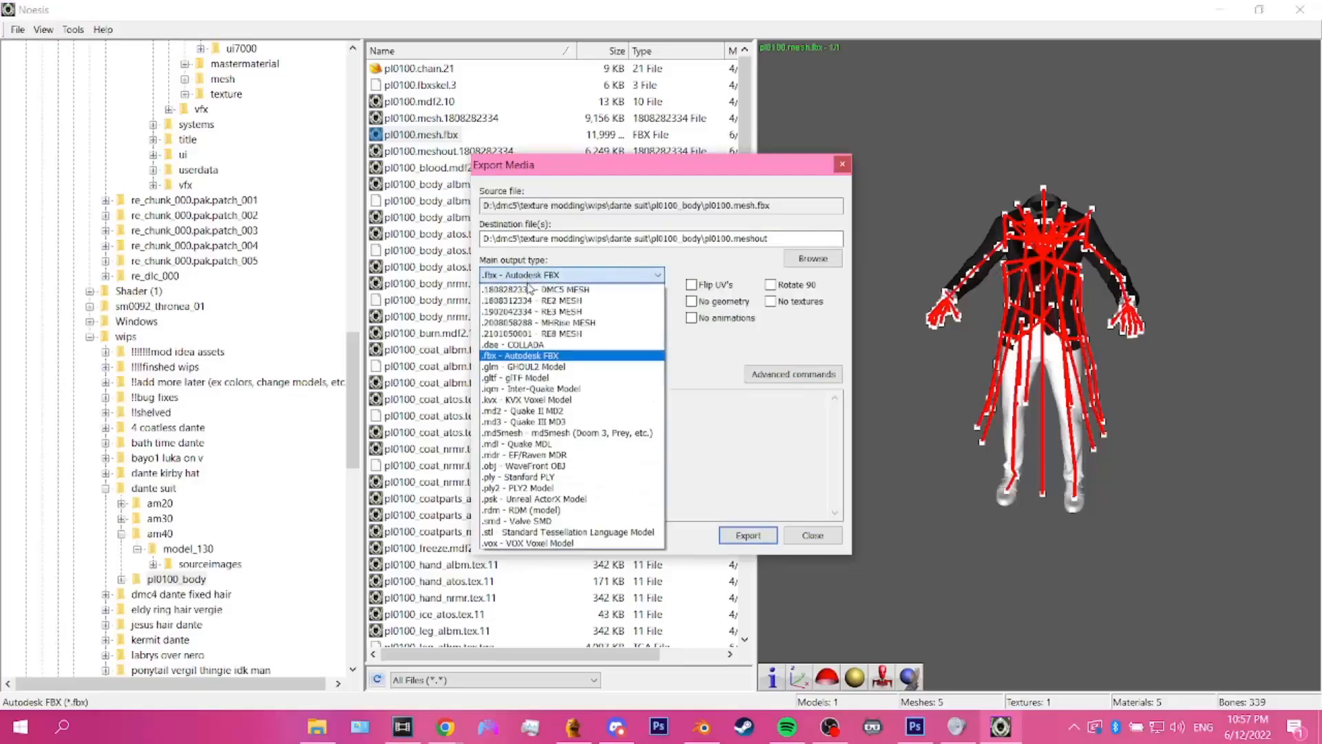
left_click(529, 289)
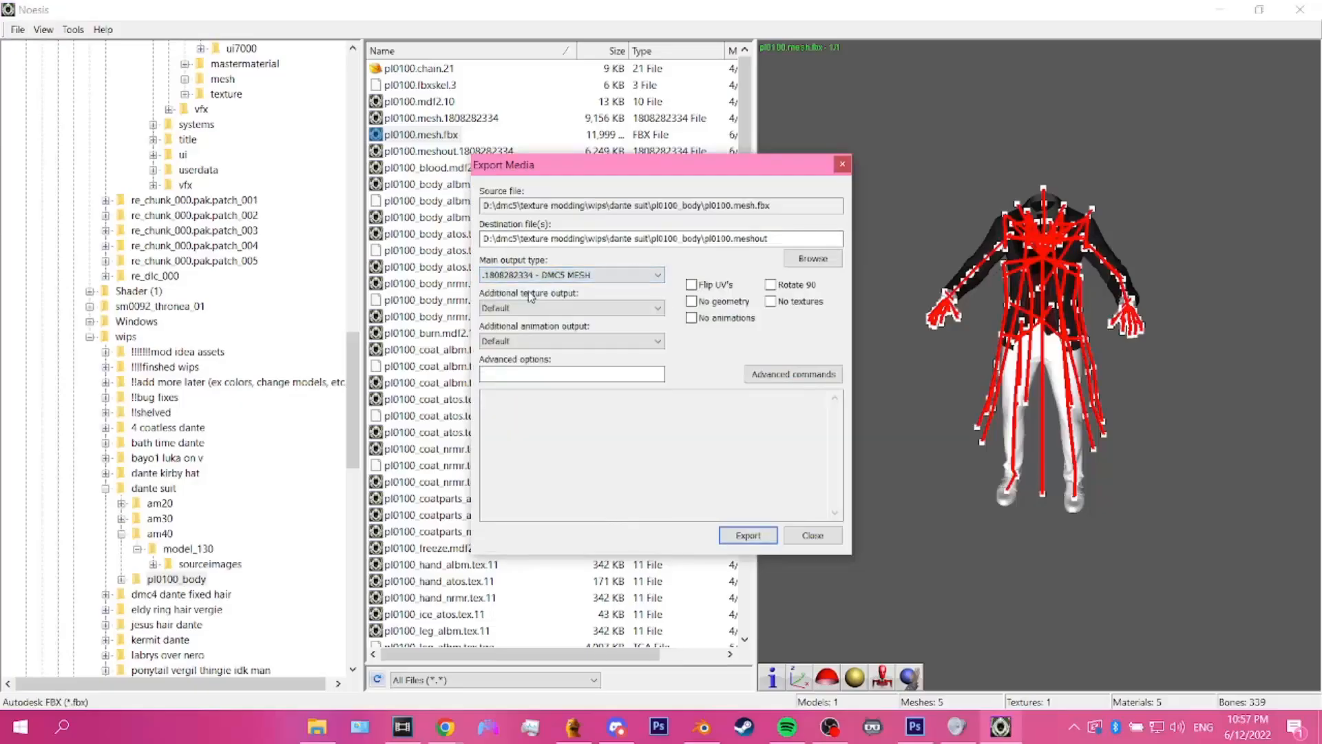
left_click(747, 537)
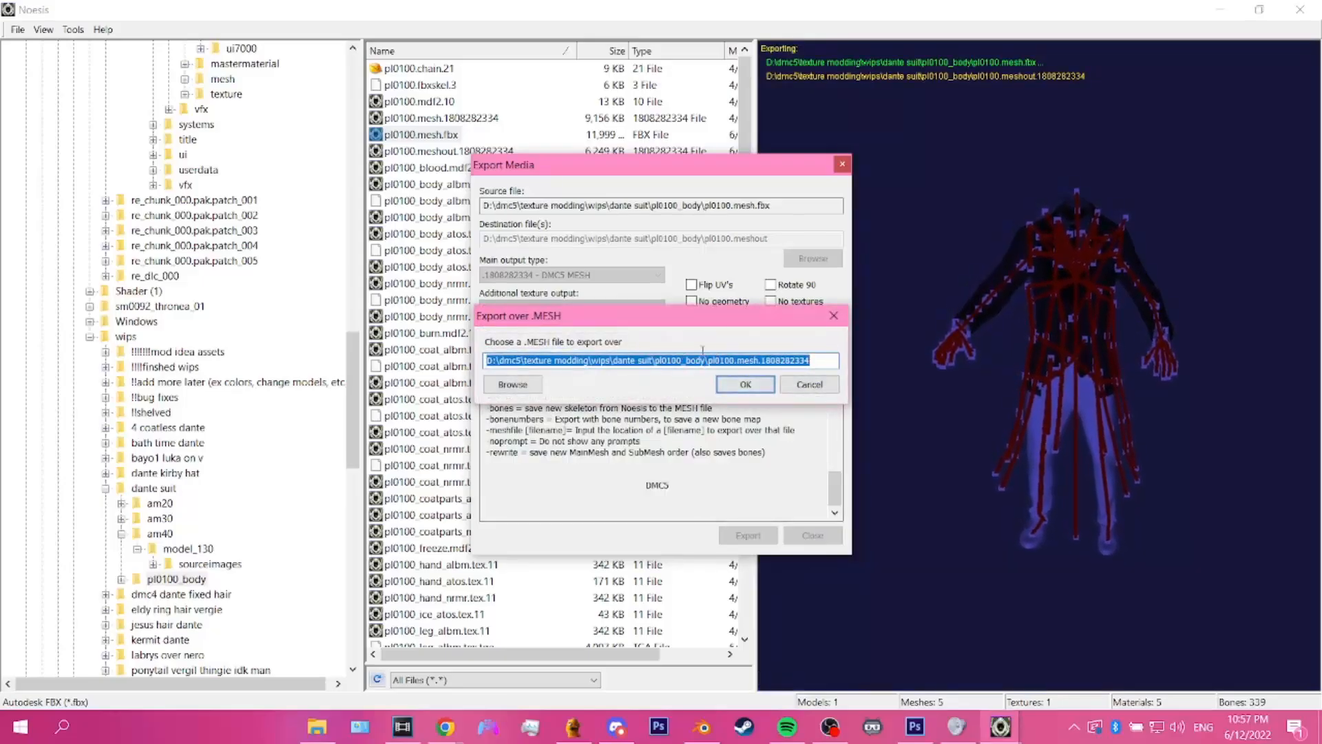
left_click(746, 384)
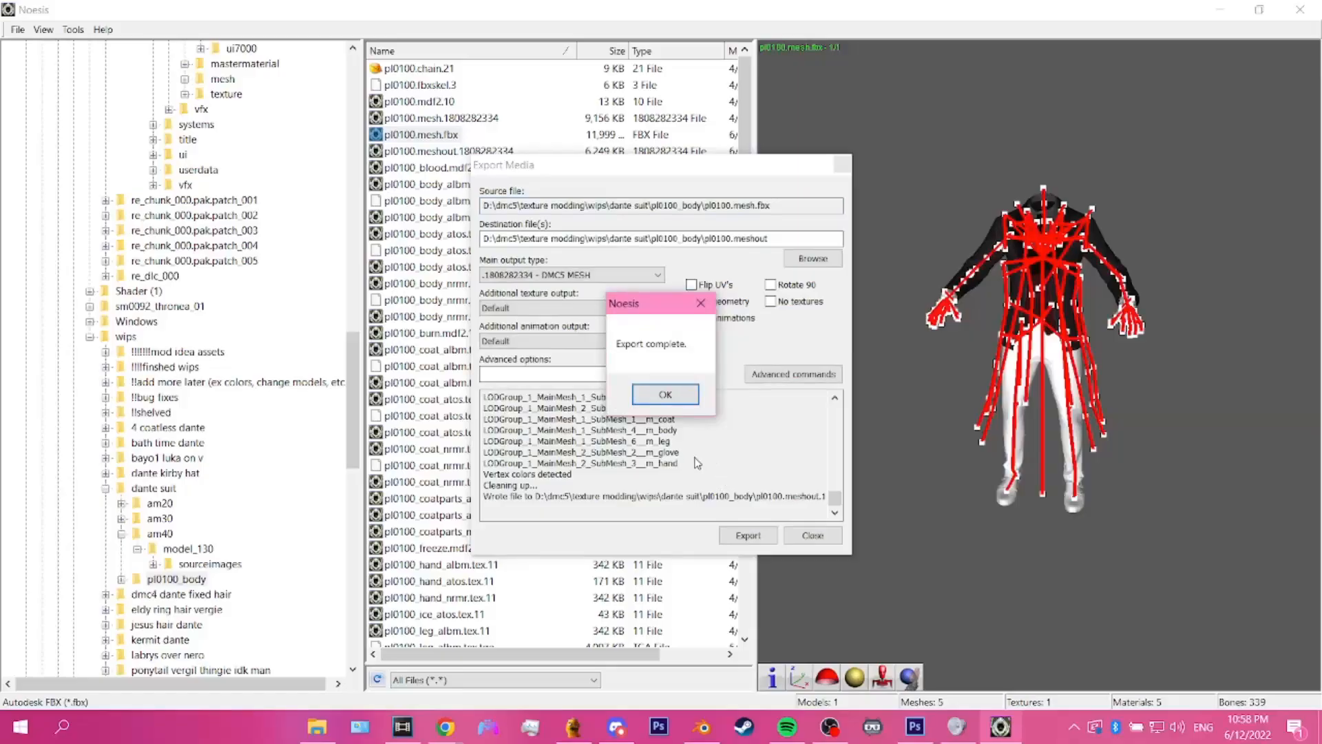
left_click(663, 395)
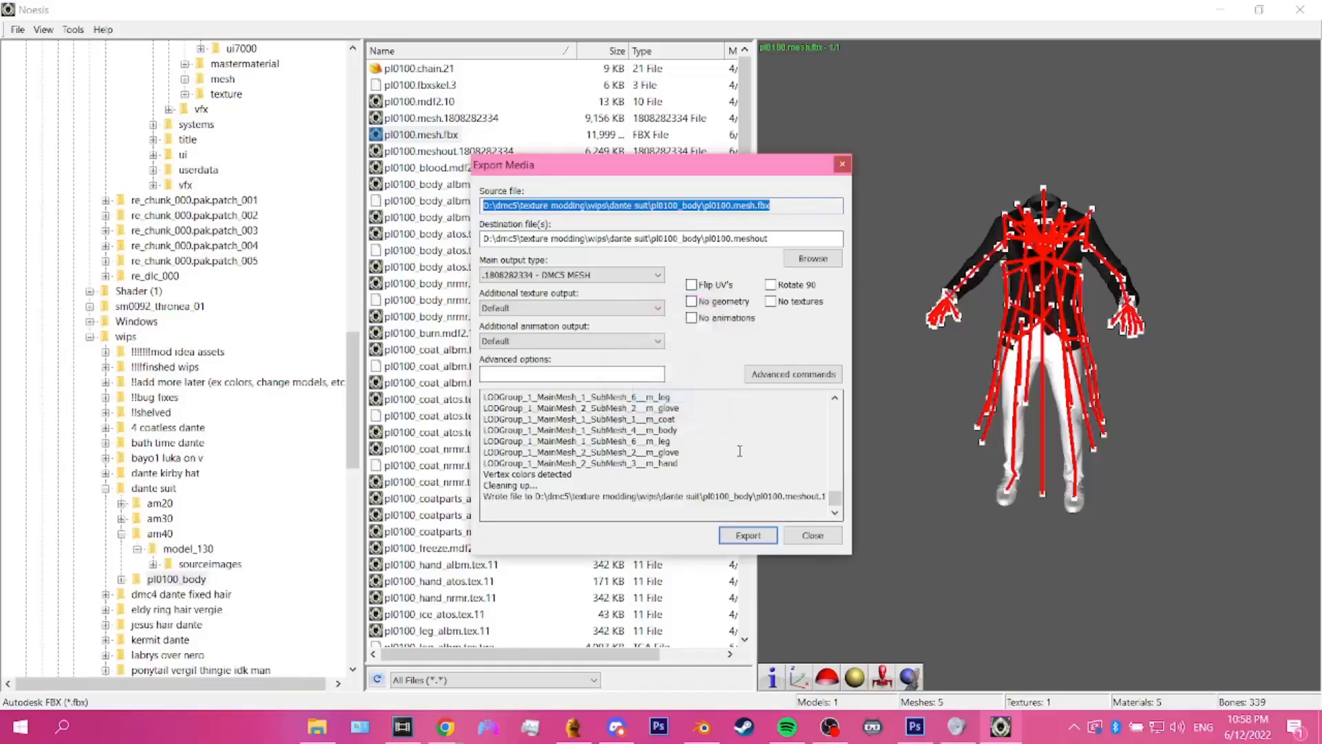
Step: Refresh the file list and inspect the exported pl0100.meshout.1808282334 from several angles without loading its materials
left_click(377, 680)
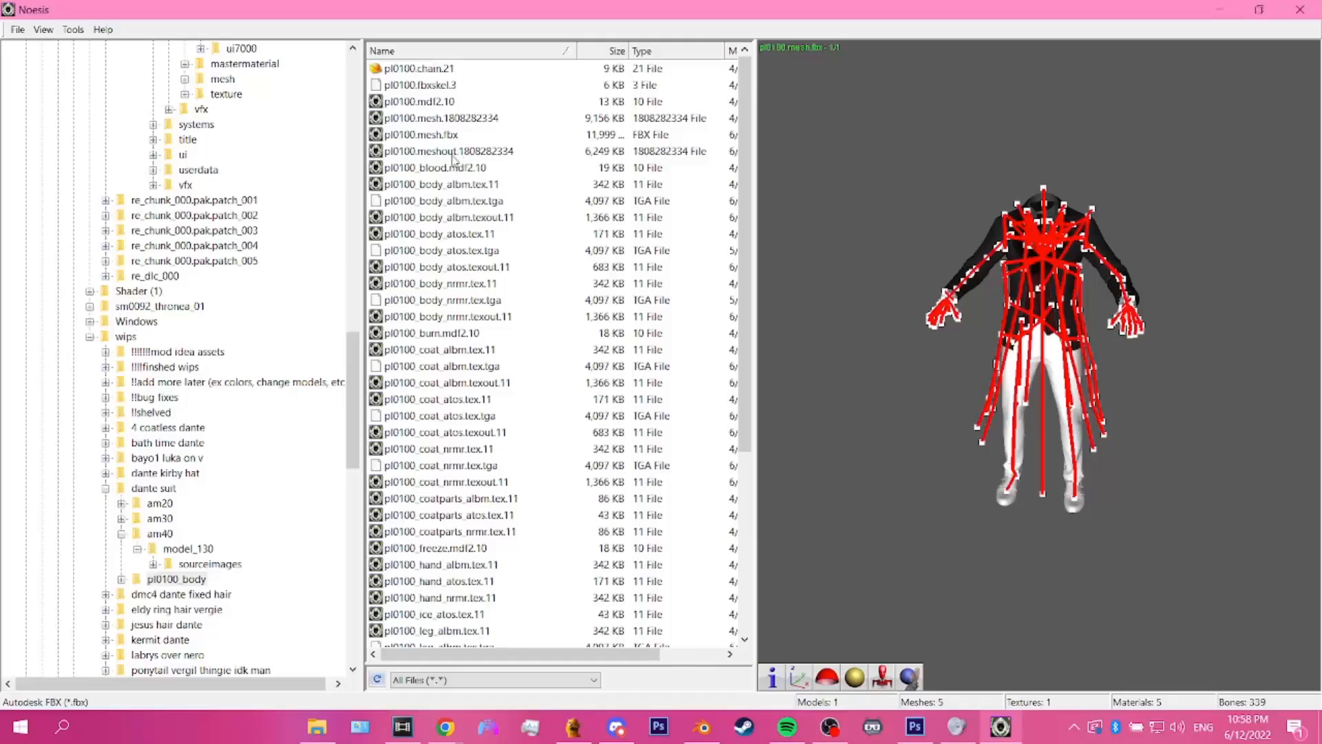
double_click(454, 153)
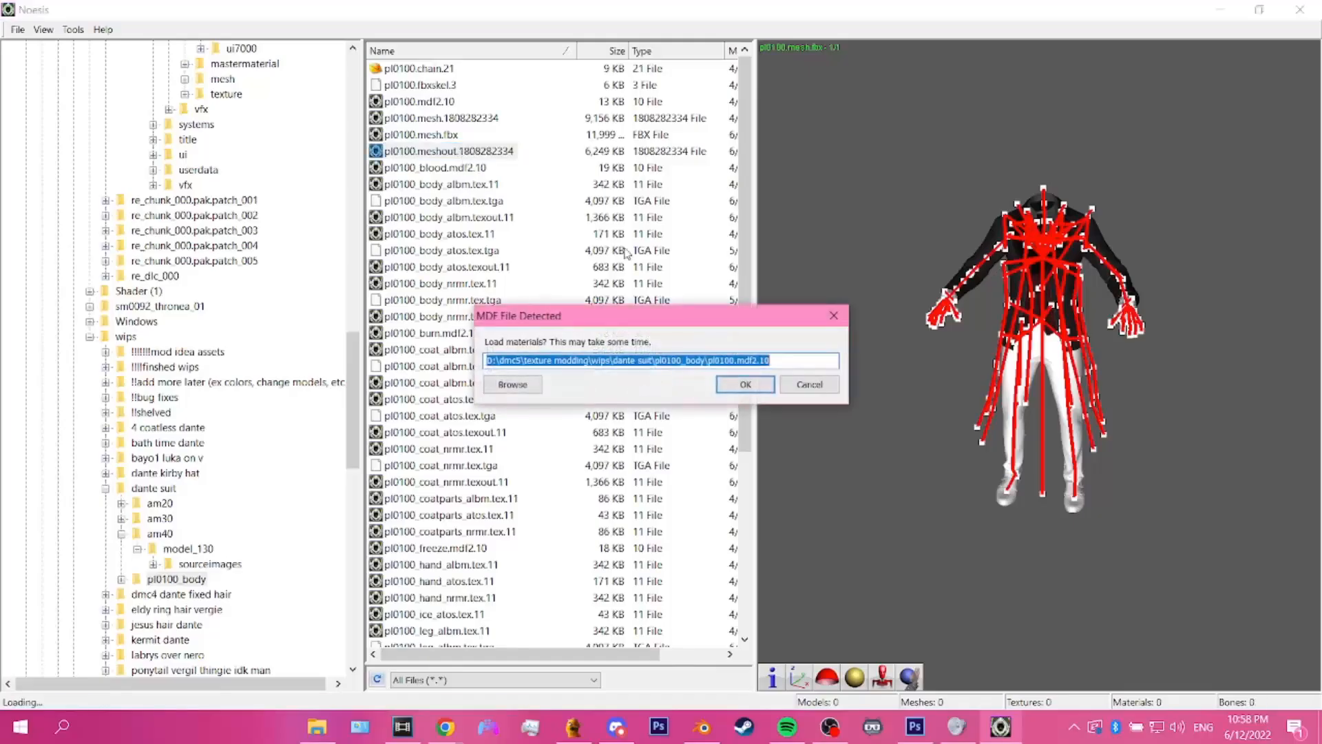
left_click(832, 389)
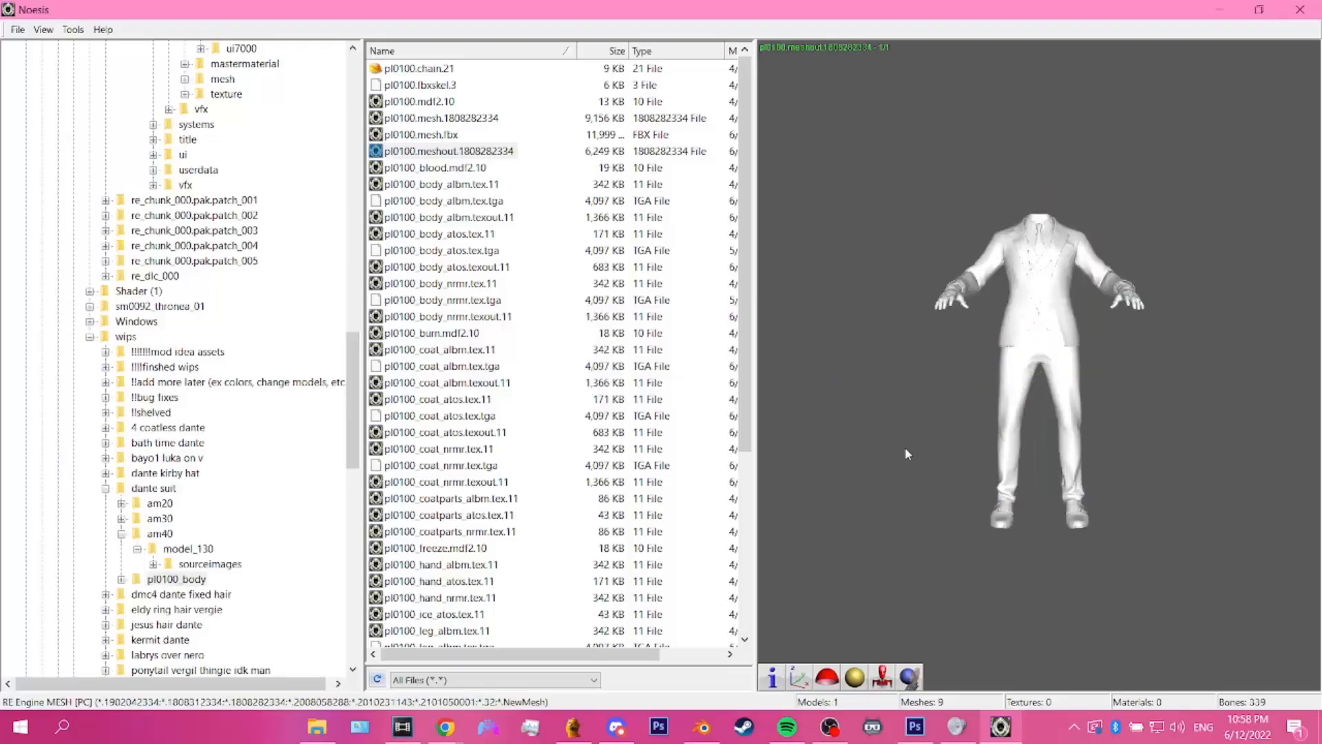
left_click_drag(908, 439, 947, 444)
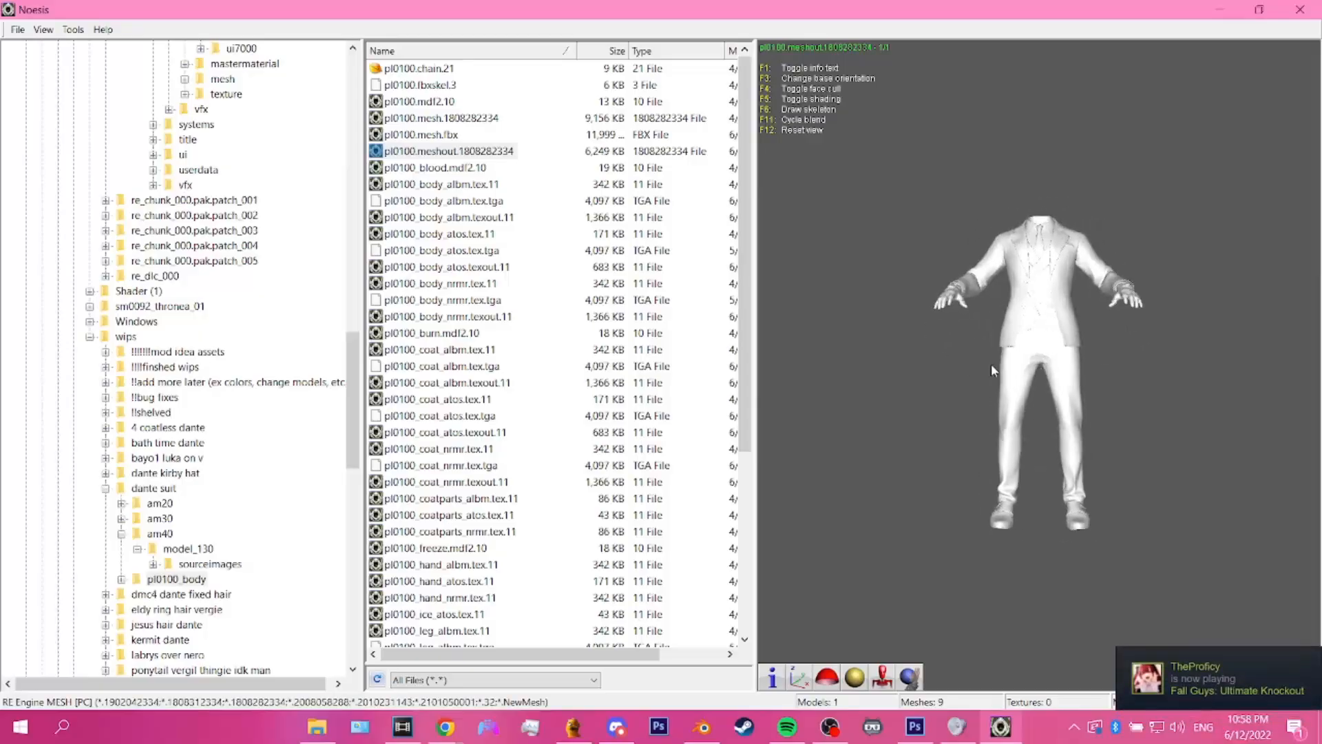
left_click_drag(992, 370, 1030, 364)
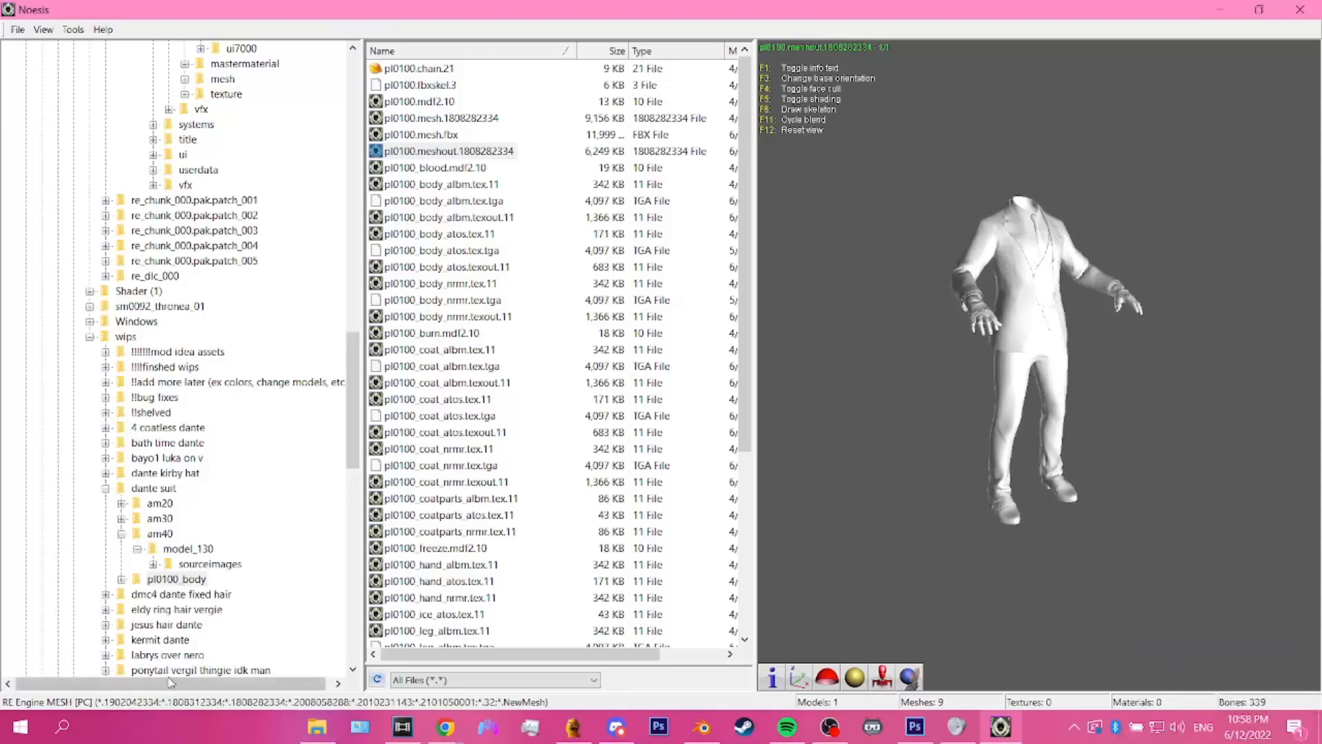
Step: Switch to File Explorer and go to the dmc5\mod manager\Games\DMC5\Mods folder
left_click(319, 727)
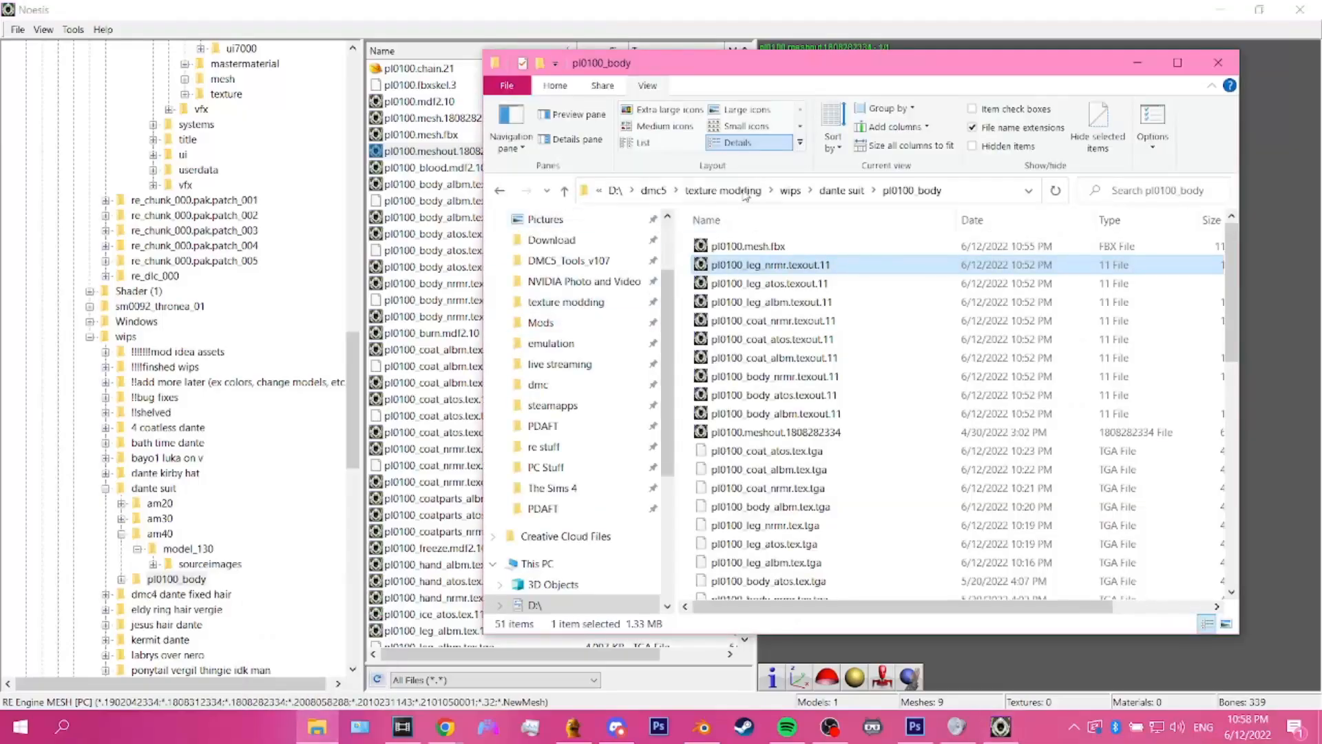
left_click(656, 191)
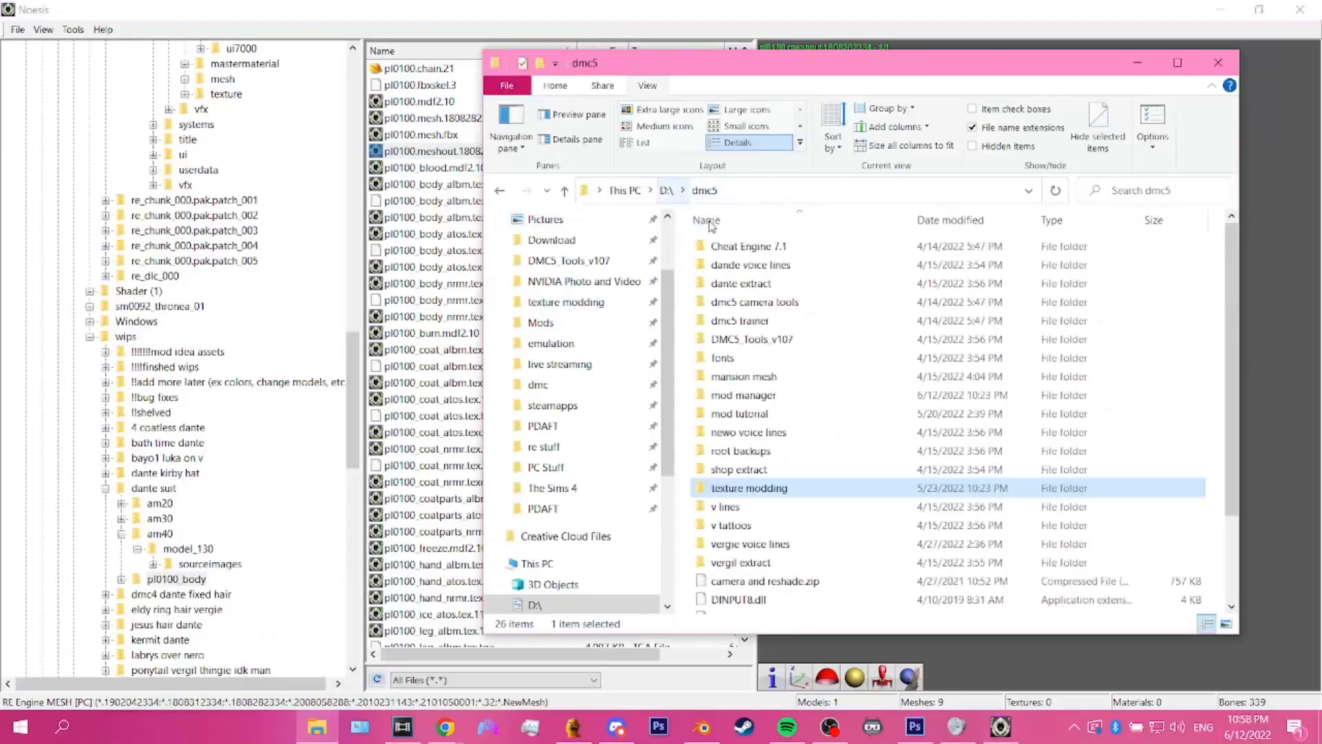
double_click(743, 397)
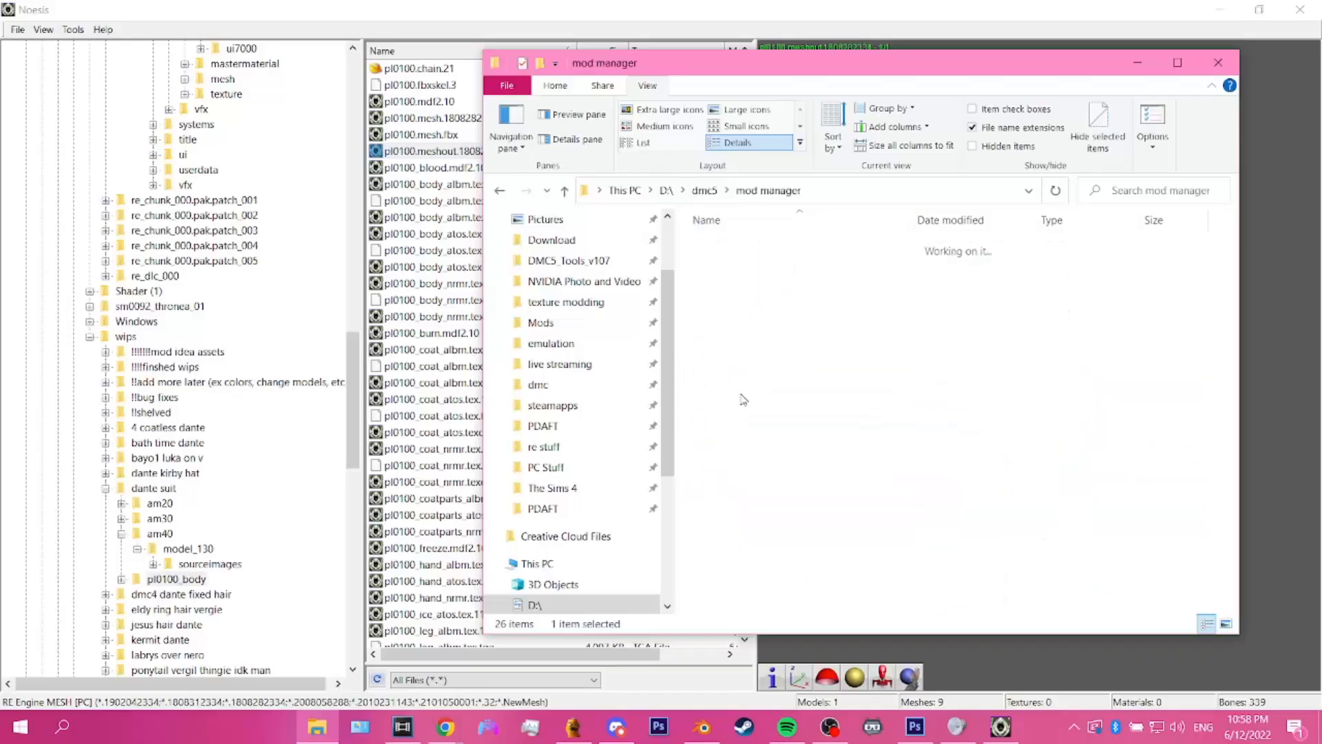
double_click(720, 266)
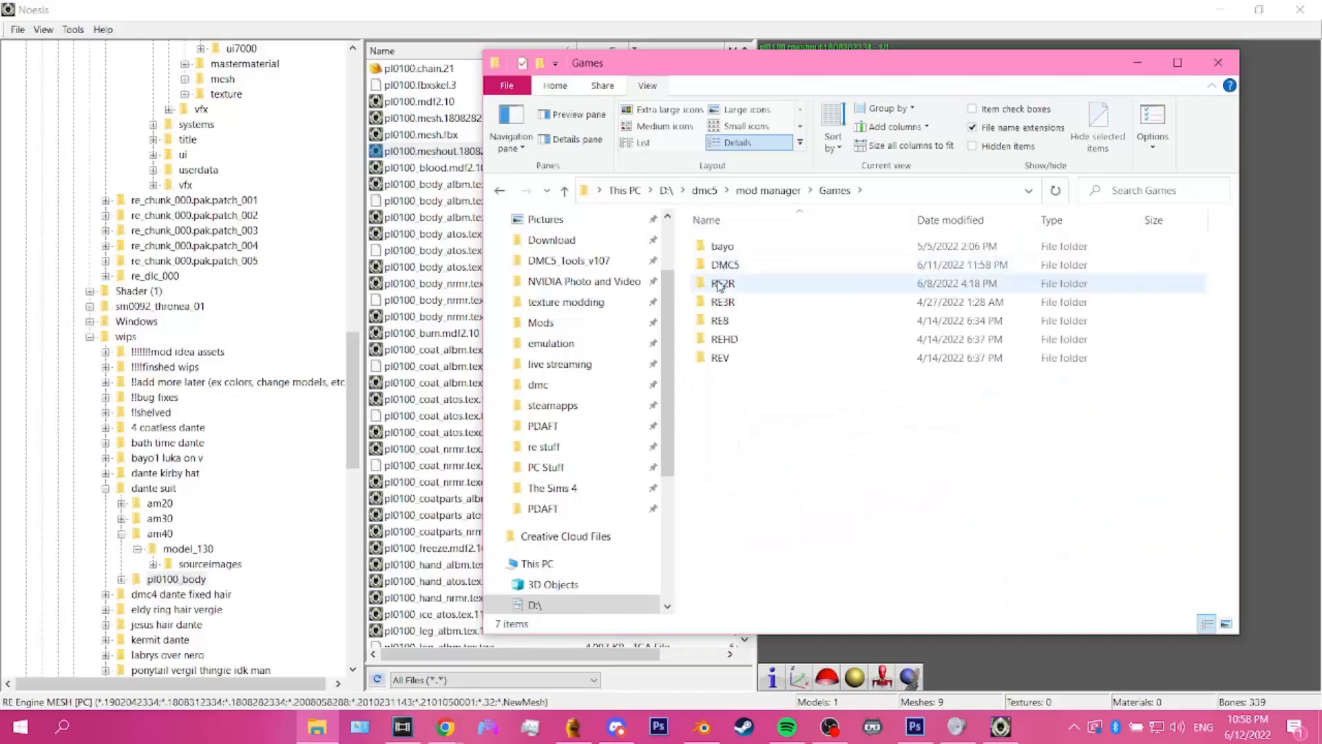
double_click(721, 267)
double_click(725, 265)
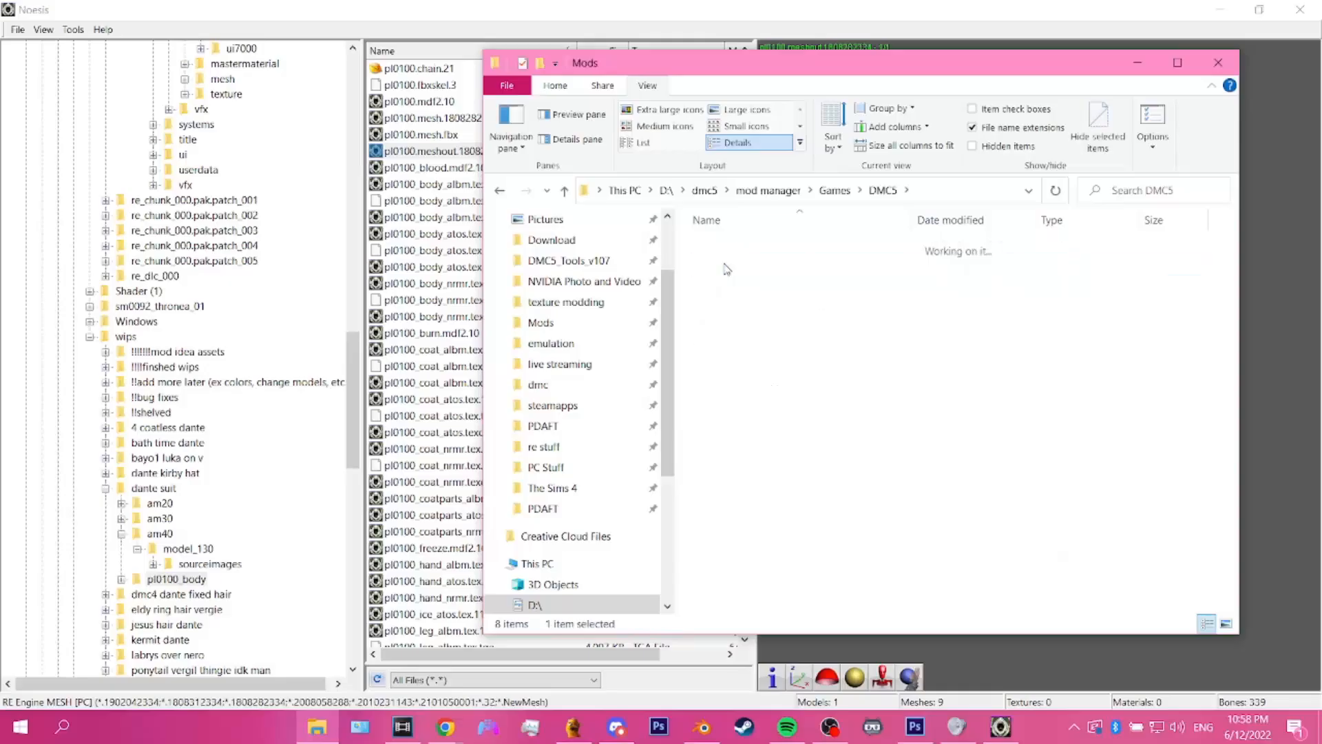
Step: Create a new folder named Suit Dante in the Mods folder
left_click(555, 85)
left_click(864, 131)
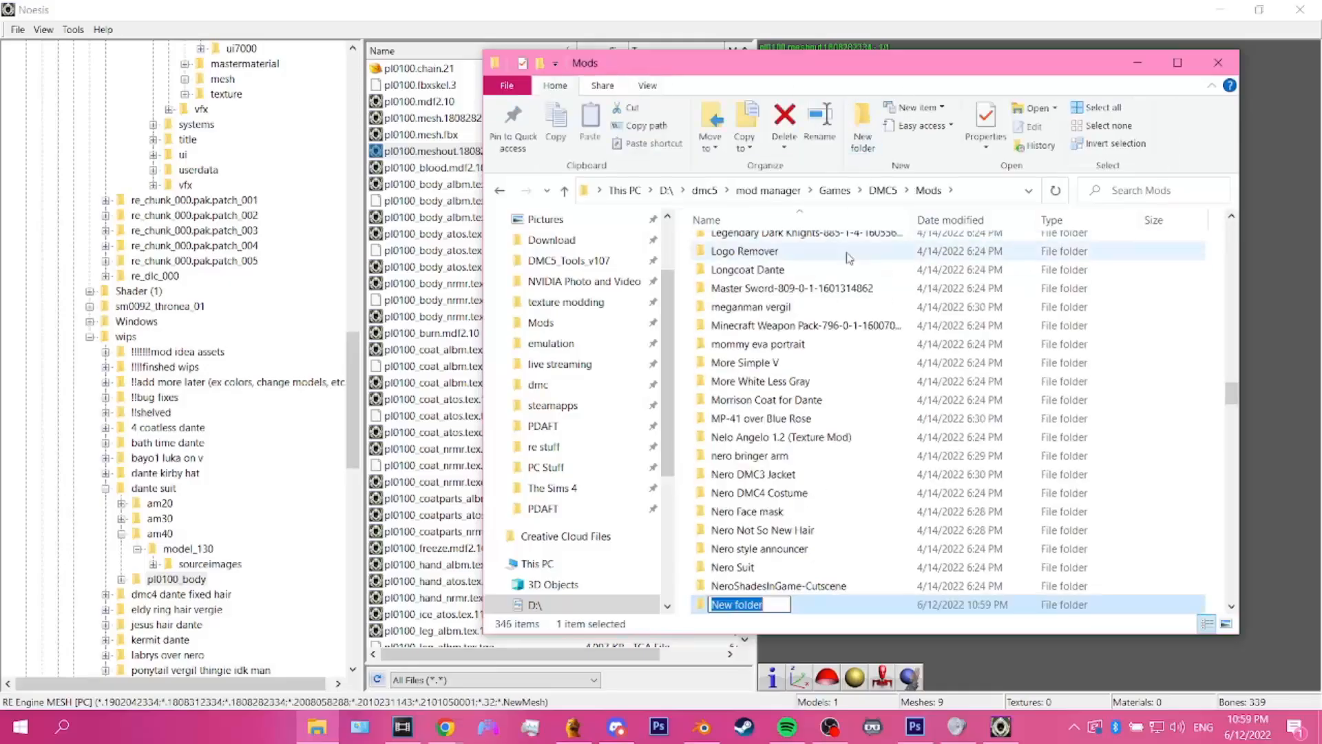
type("Suit Dante")
key("Return")
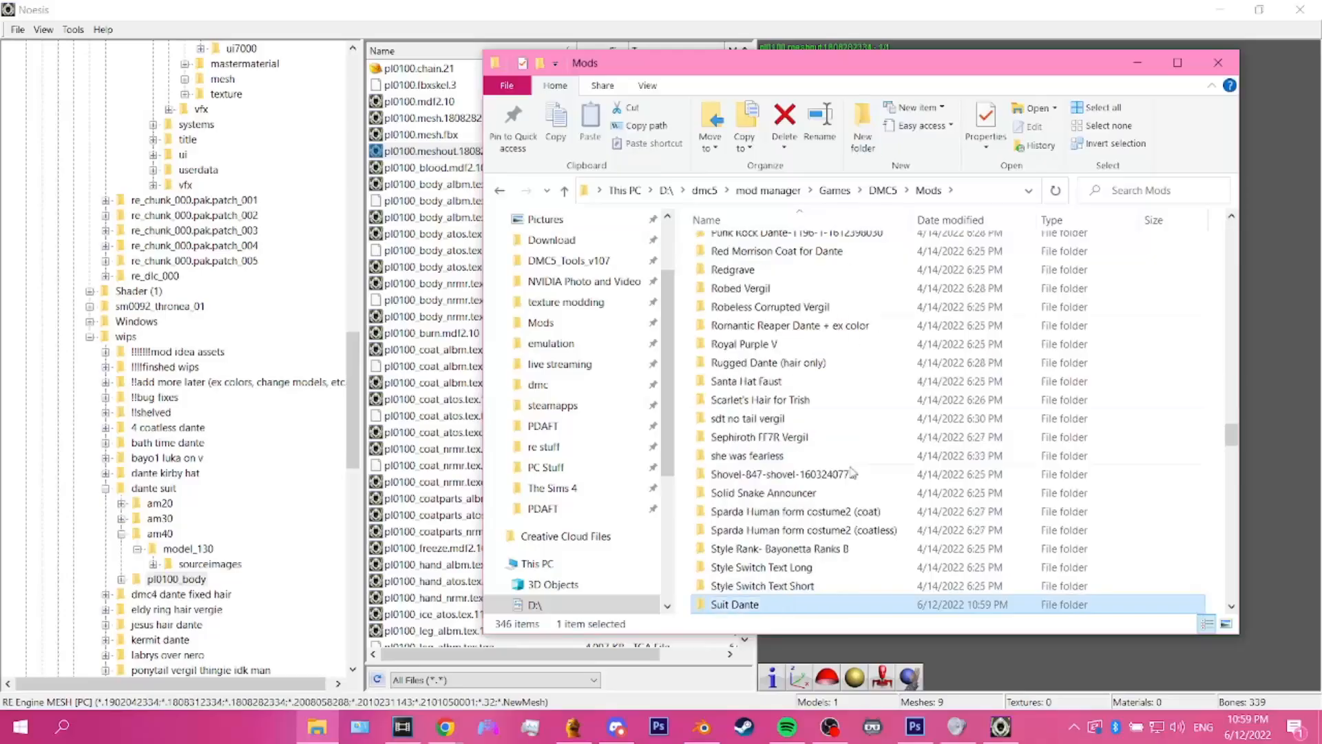
Step: Open the Suit Dante folder and create a subfolder named natives
double_click(809, 605)
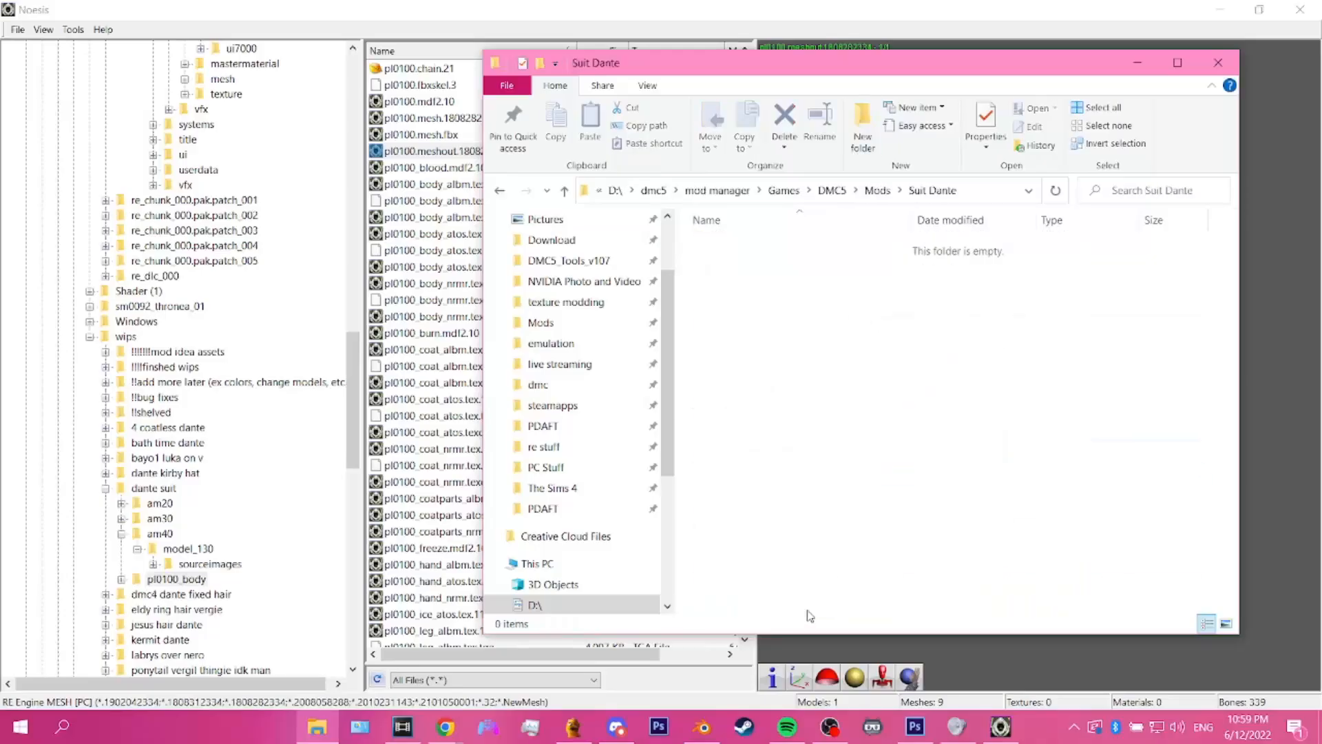
left_click(865, 150)
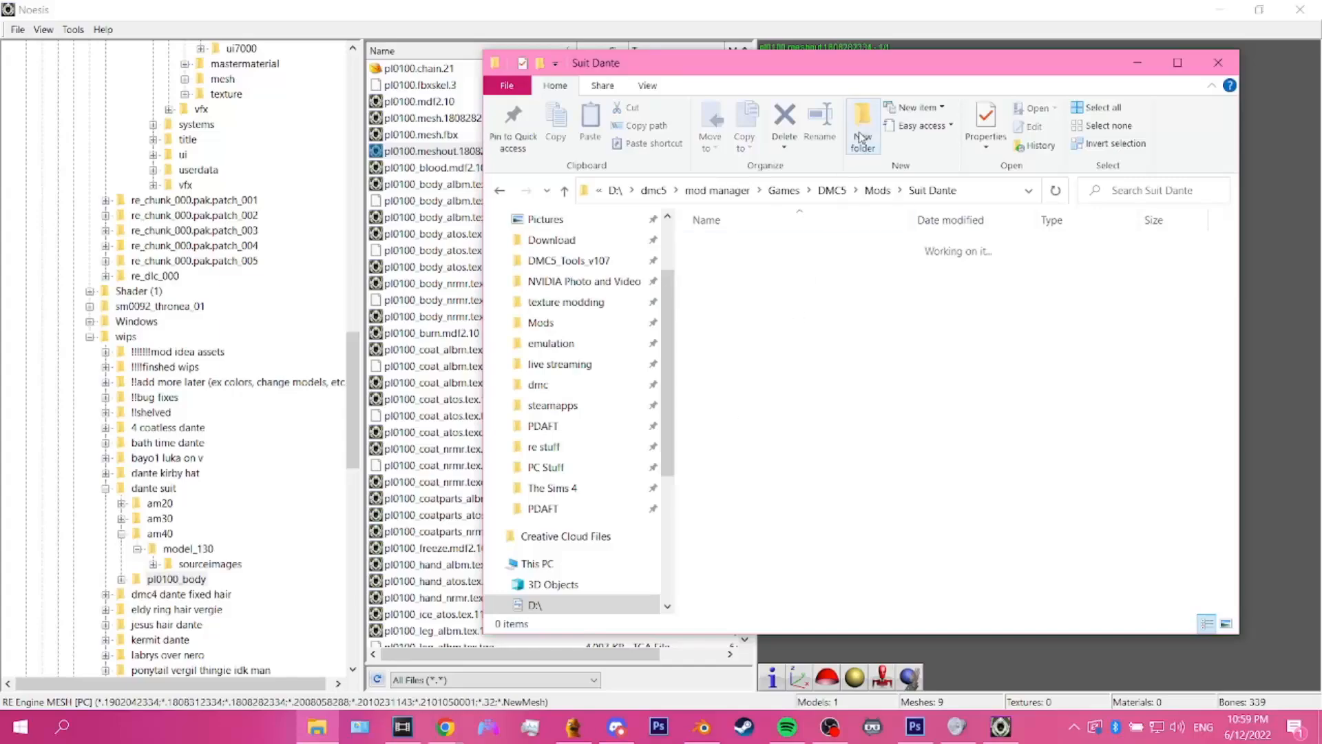
type("natives")
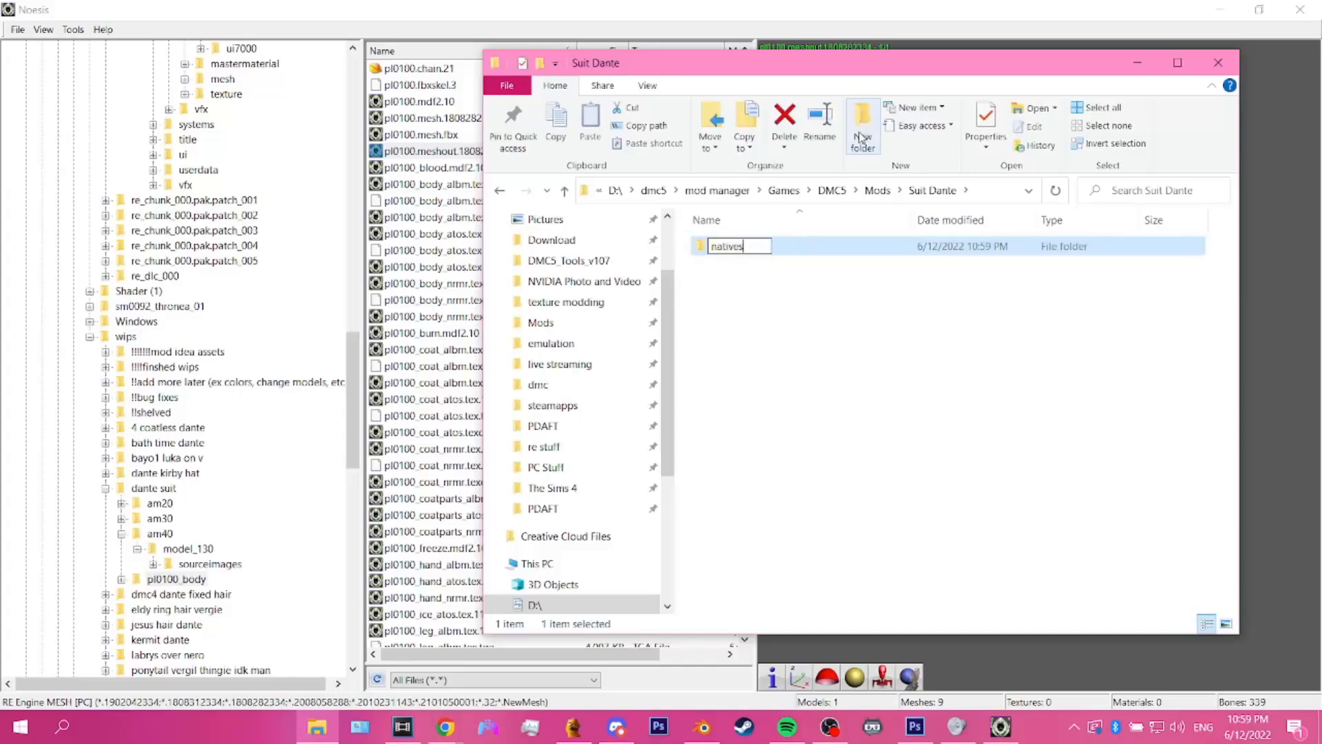
key("Return")
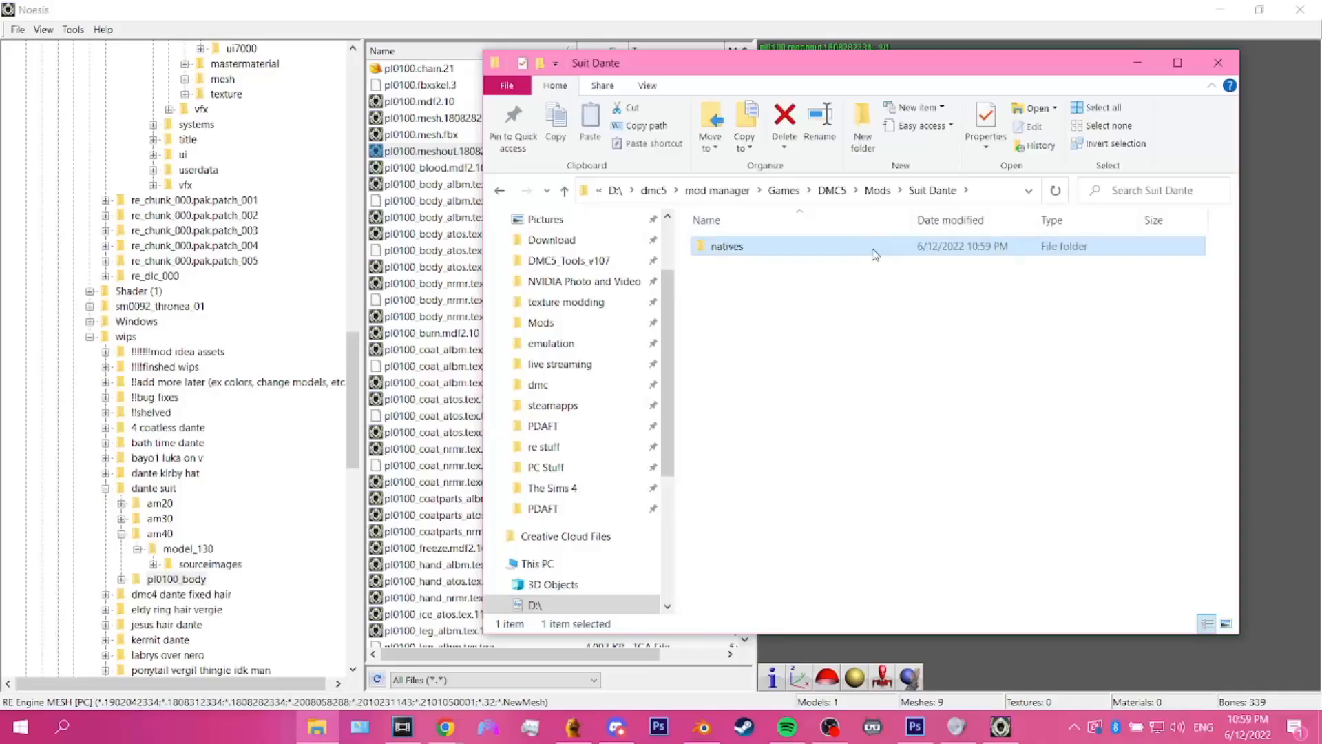
Step: Open the natives folder and create a subfolder named x64
double_click(874, 253)
left_click(869, 132)
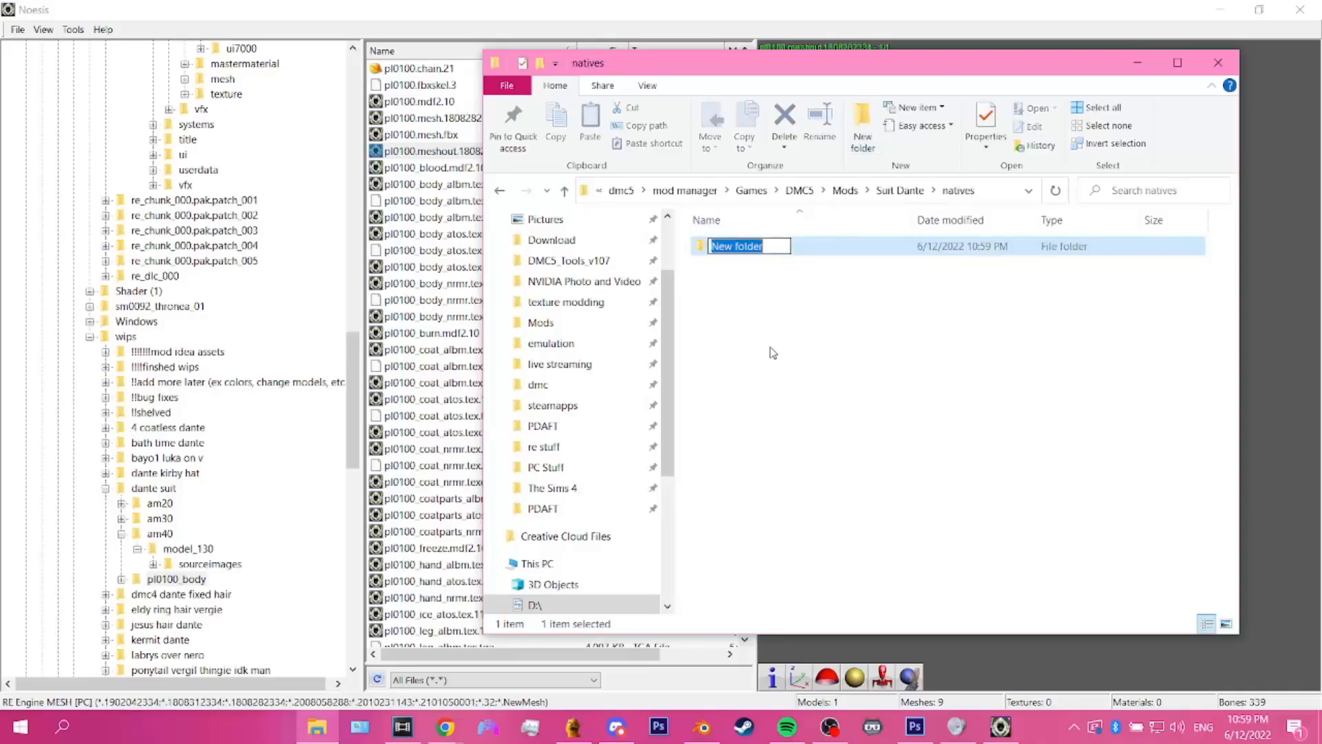
type("x5")
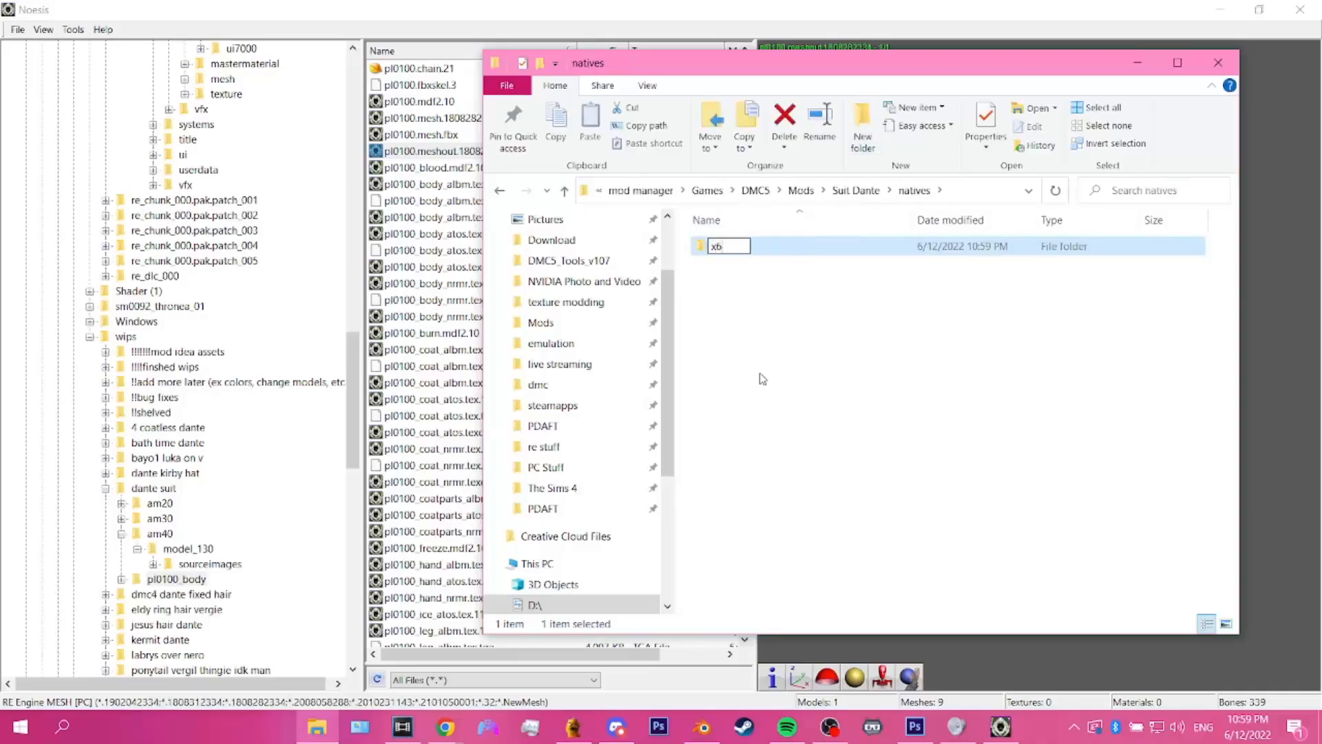
type("4")
key("Return")
Step: Open the x64 folder and create a subfolder named character
double_click(780, 246)
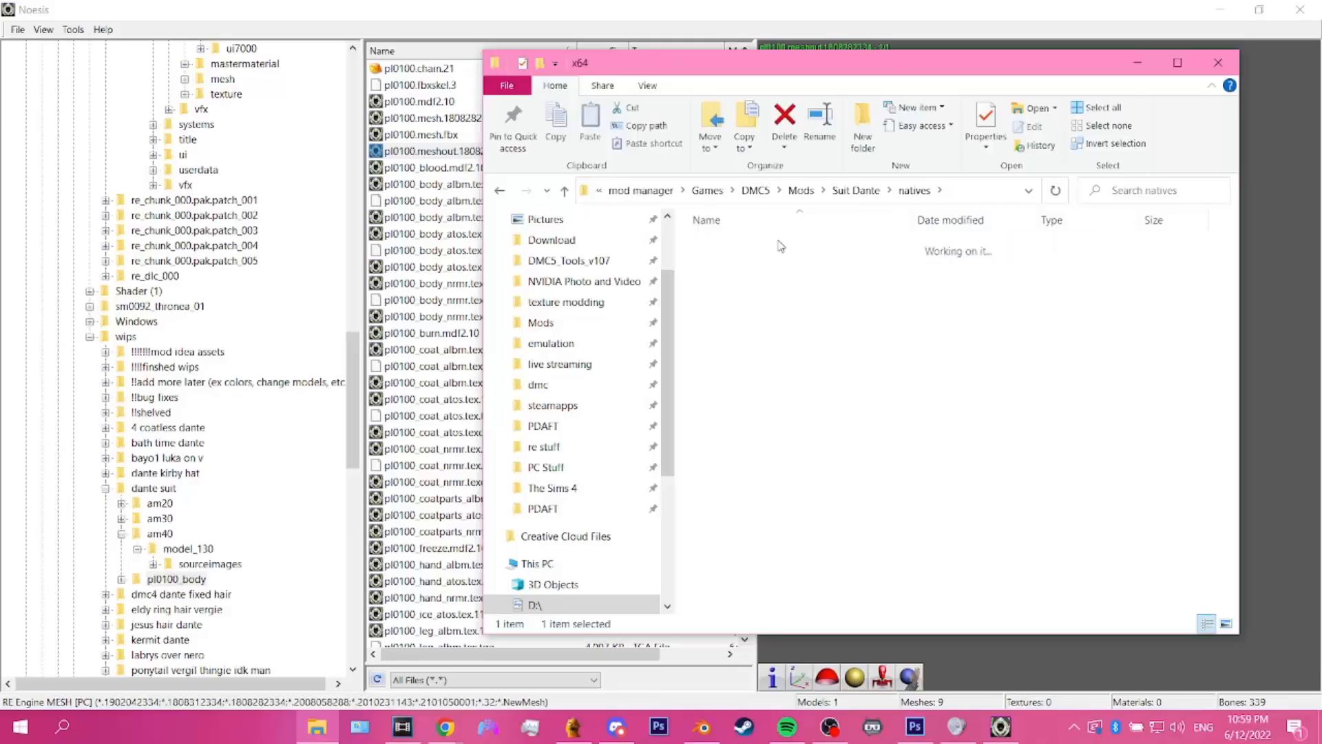
left_click(863, 128)
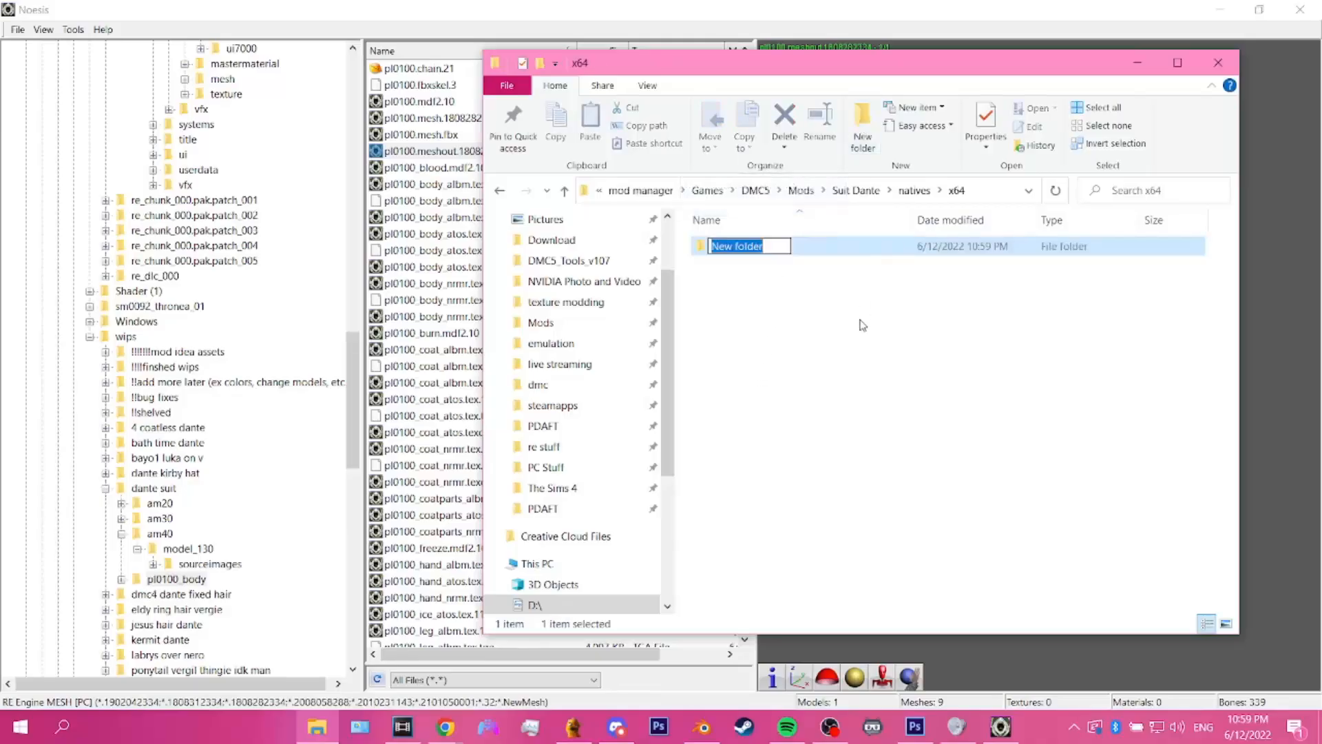
type("character")
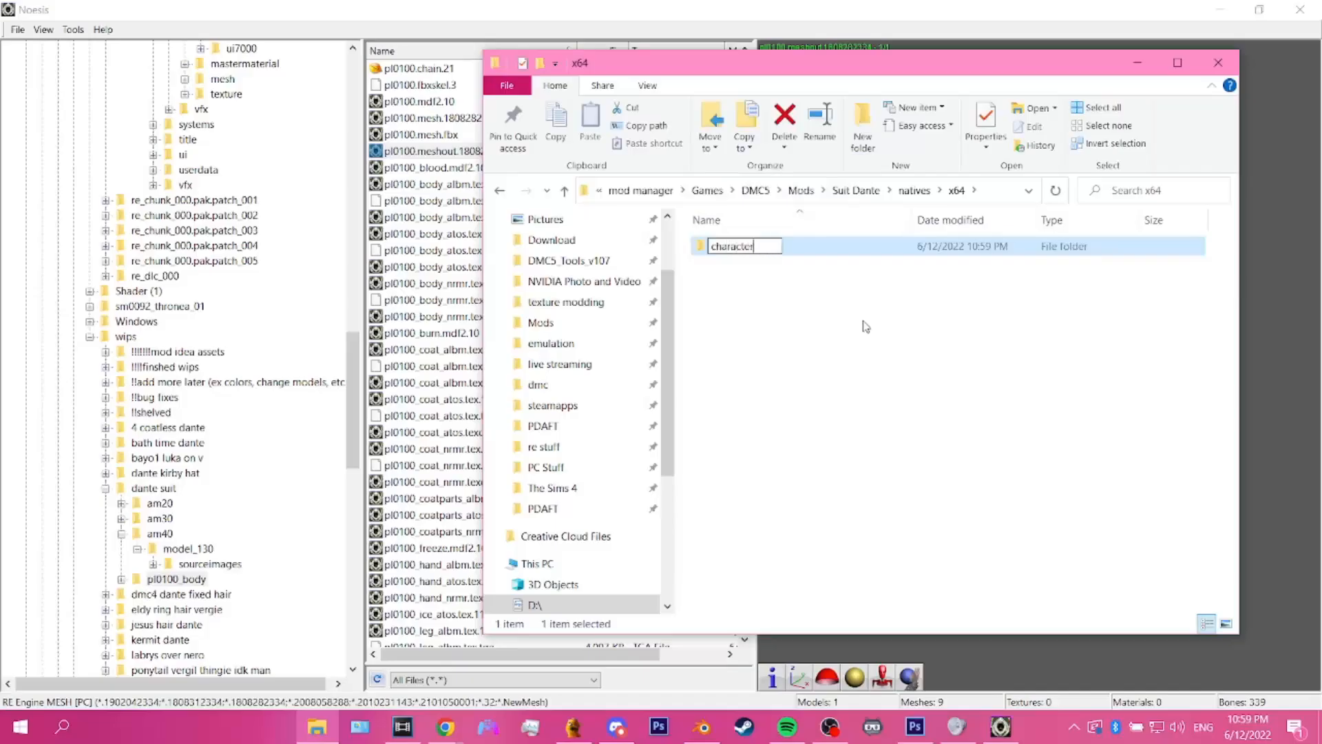
key("Return")
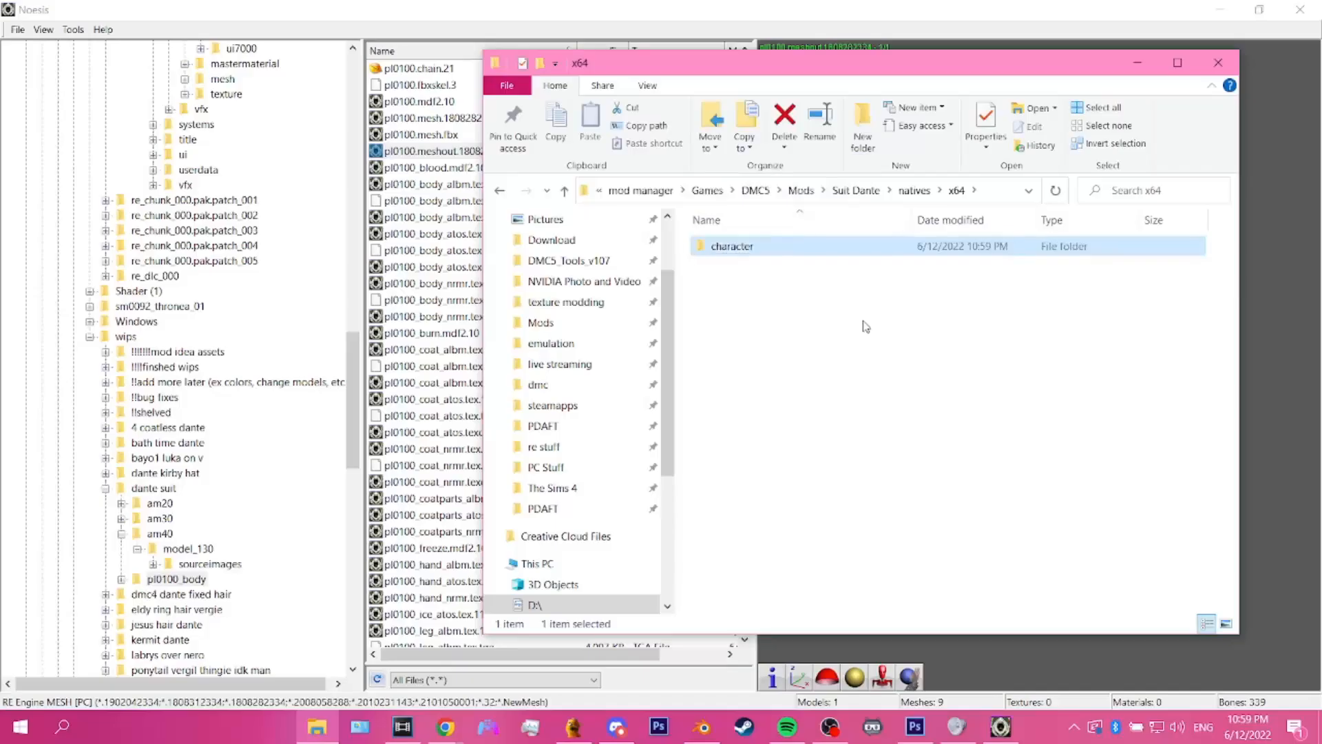
Step: Open the character folder and create a subfolder named player
double_click(898, 252)
left_click(863, 137)
type("player")
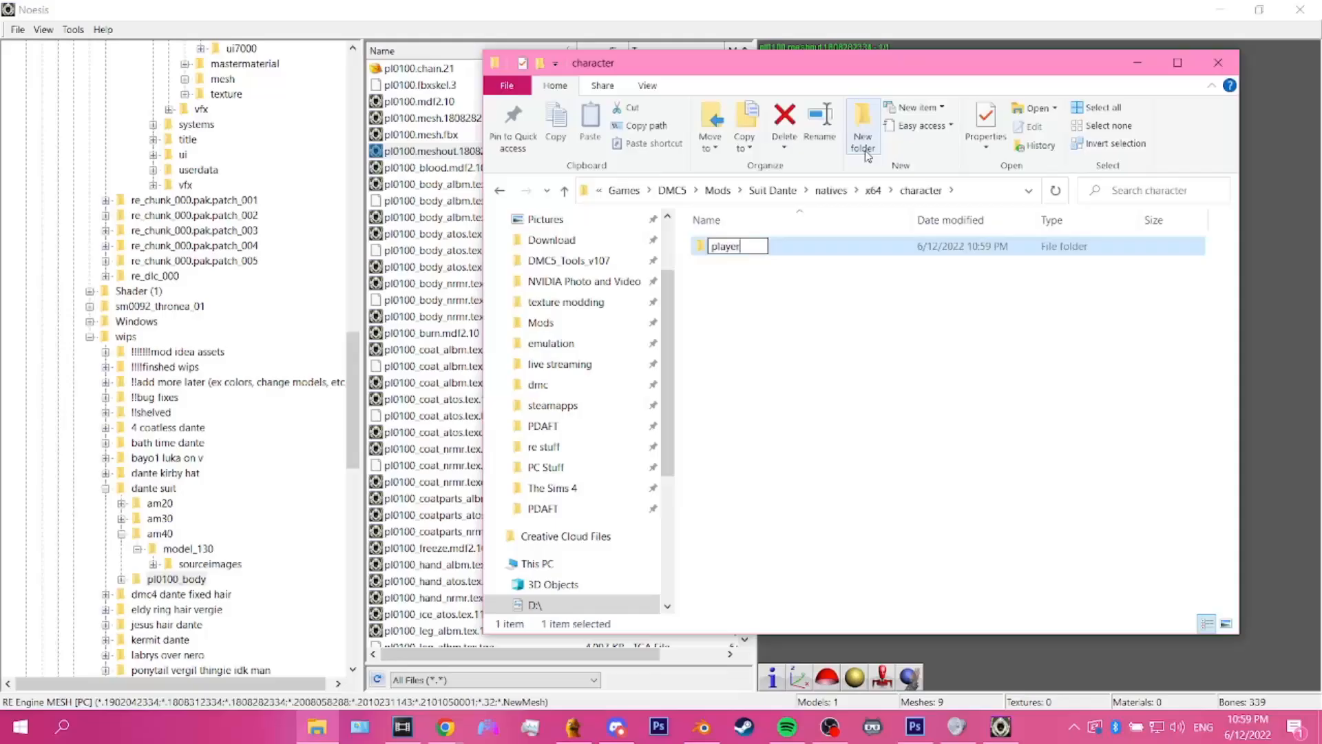
key("Return")
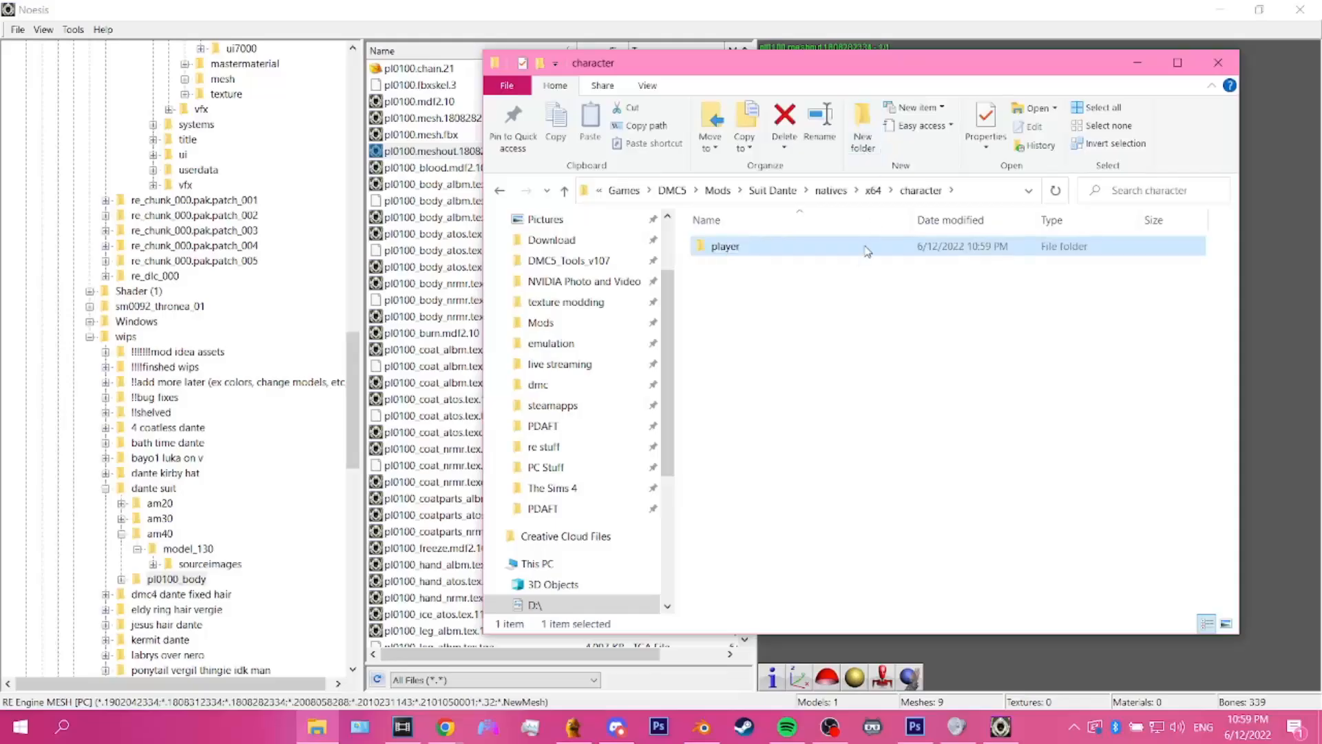
Step: Open the player folder and create a subfolder named pl0100_dante
double_click(867, 251)
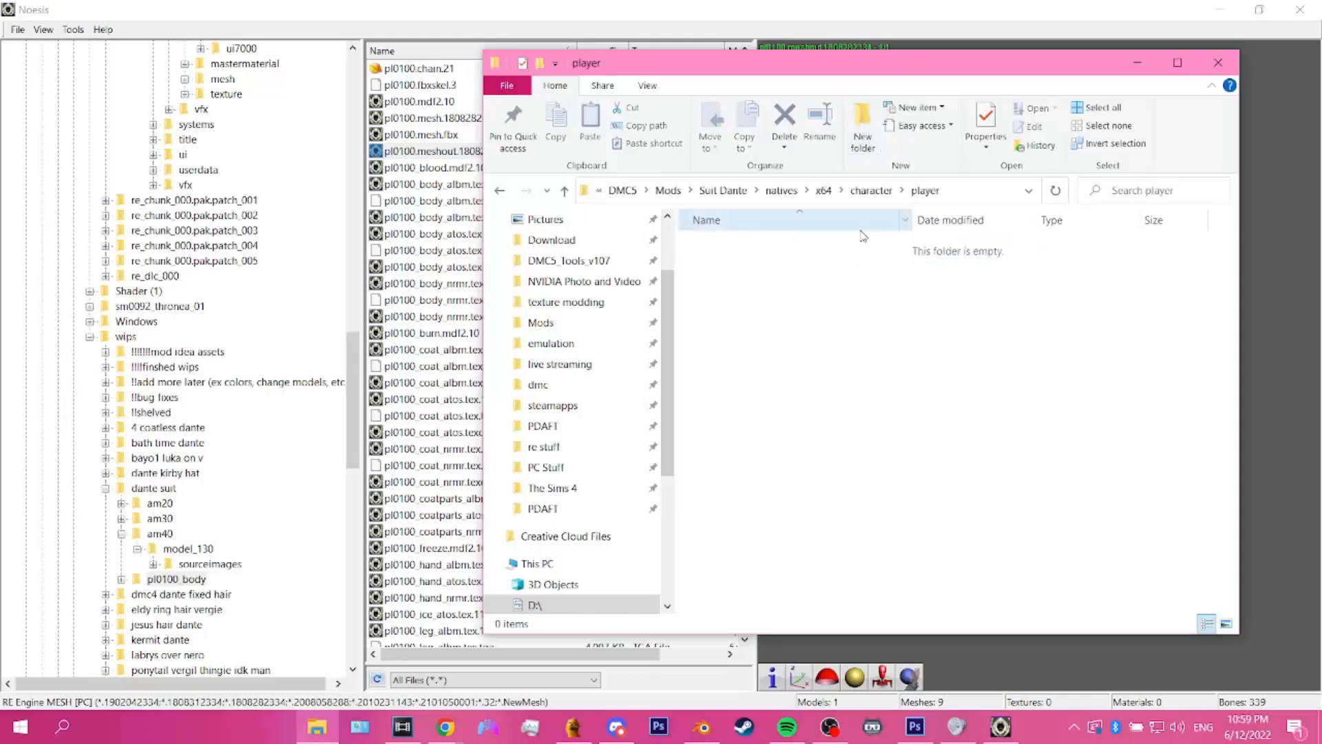
left_click(867, 131)
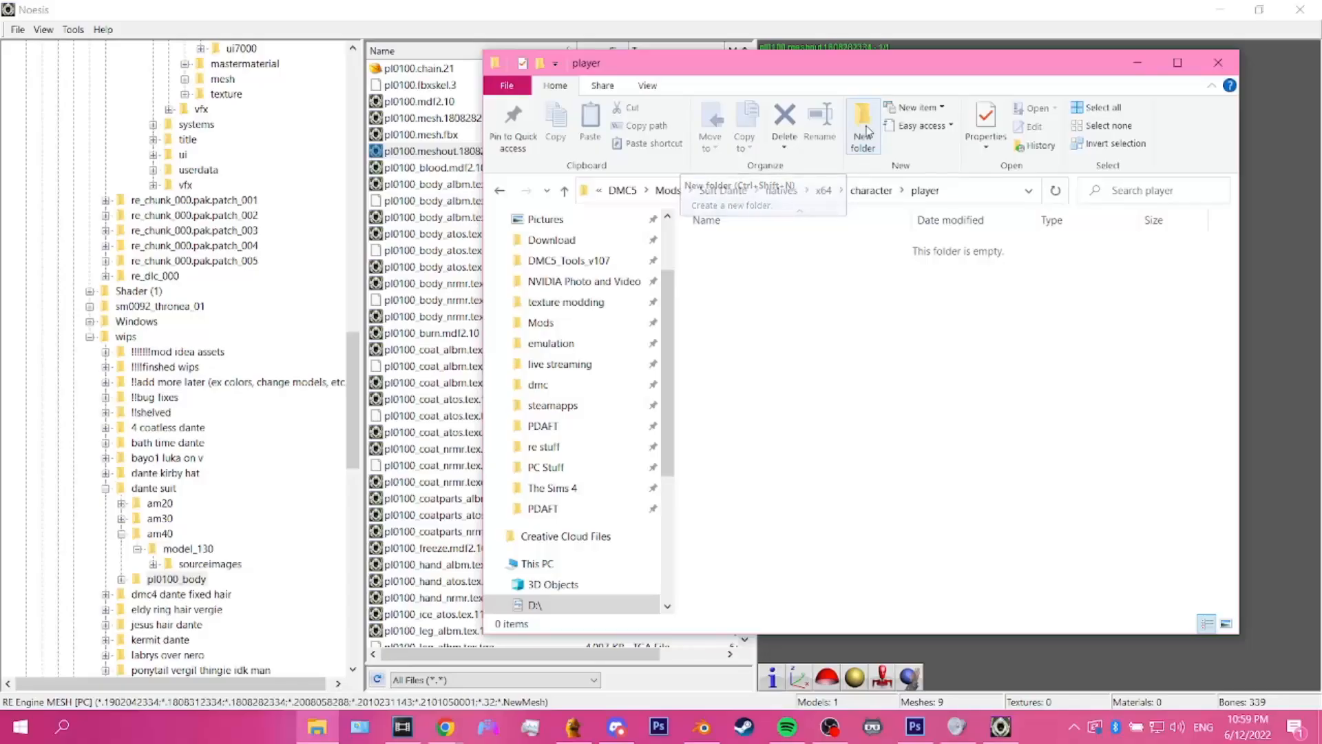
type("pl0")
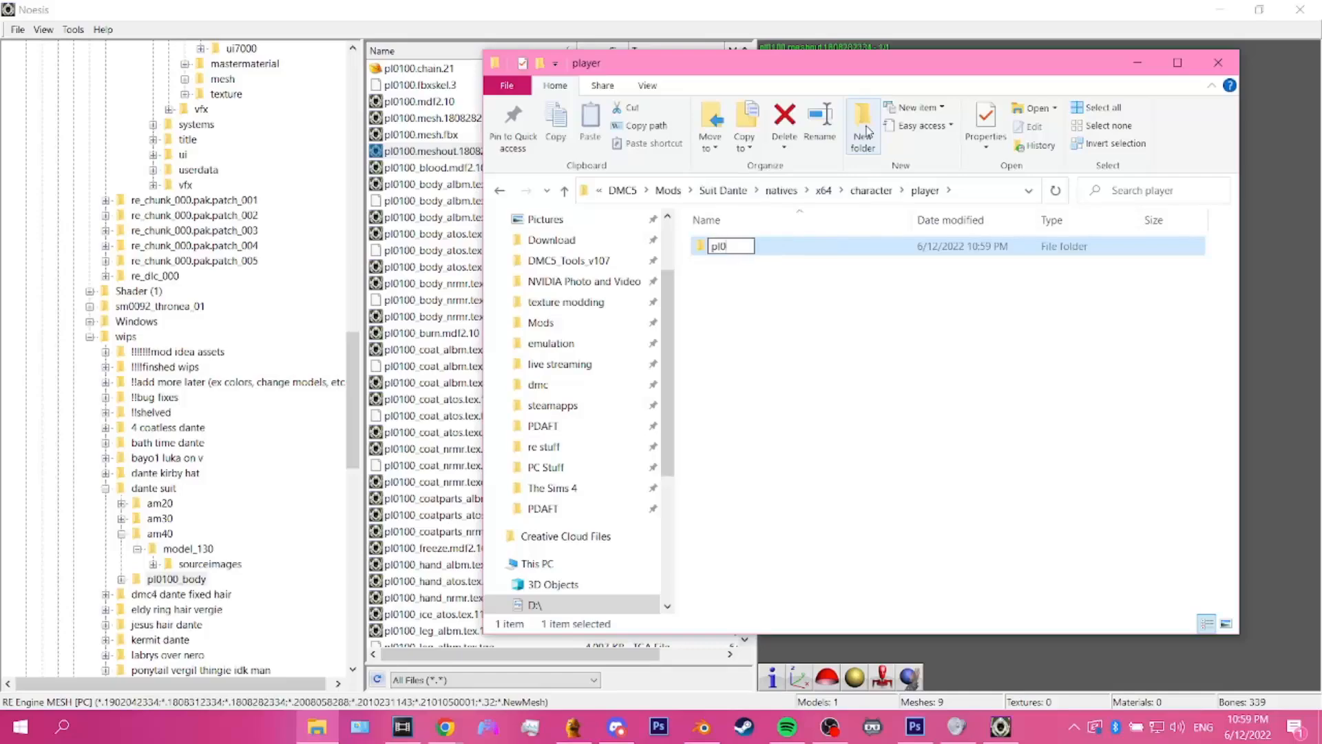
type("100_dante")
key("Return")
Step: Add a folder named pl0130_dante_dirt beside pl0100_dante in the player folder
left_click(863, 128)
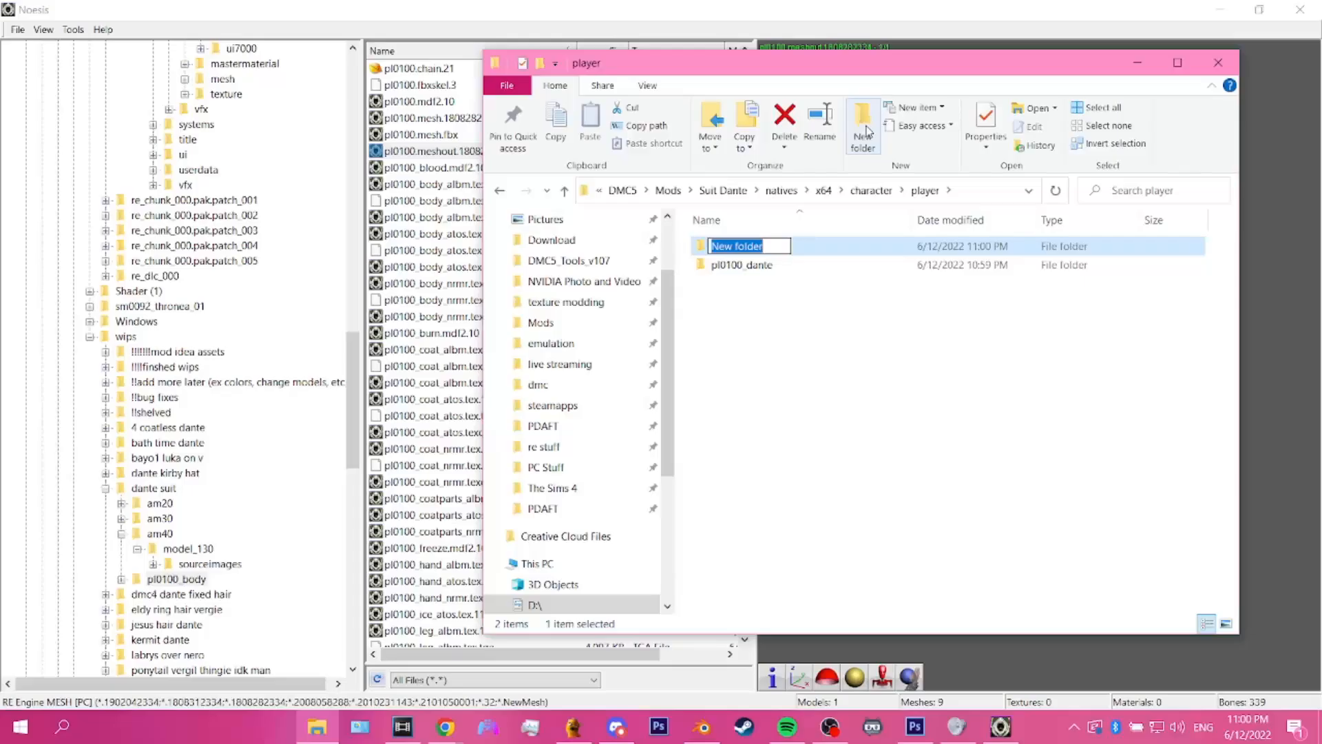
type("pl014")
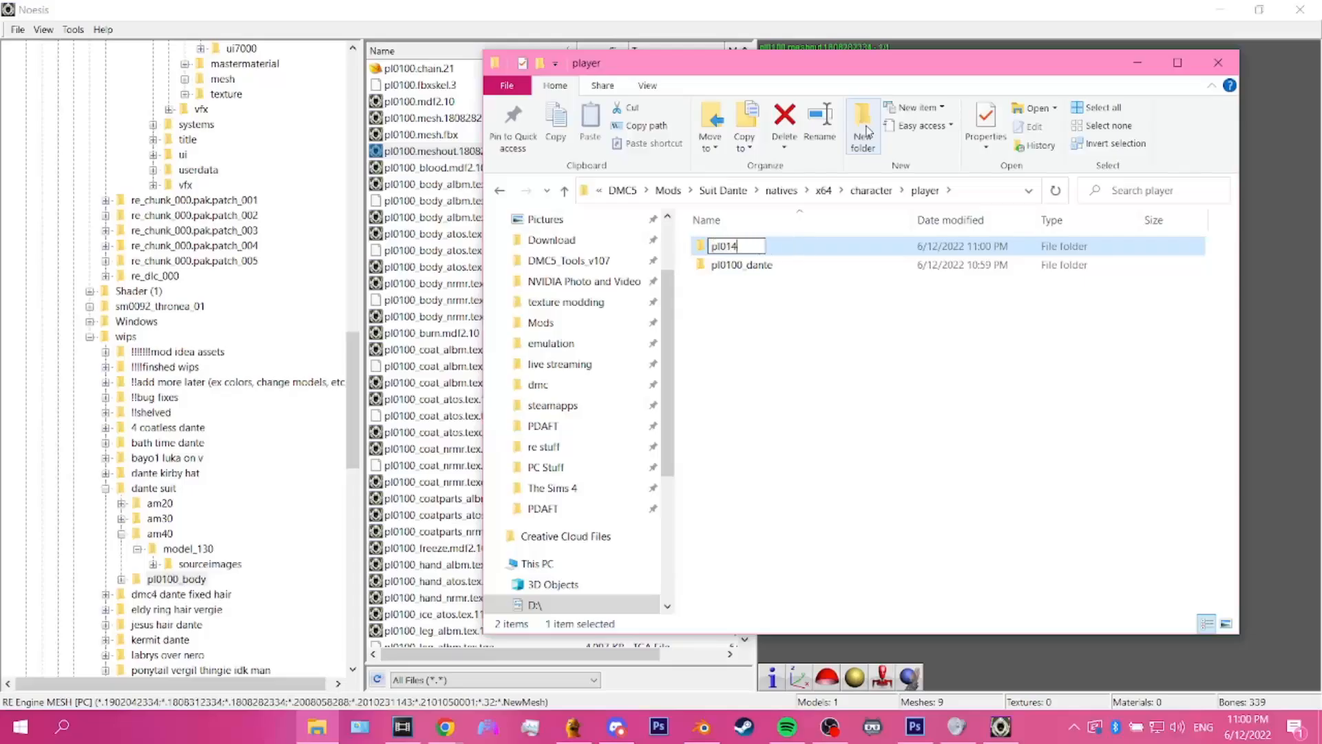
key("BackSpace")
type("30_dante_dirt")
key("Return")
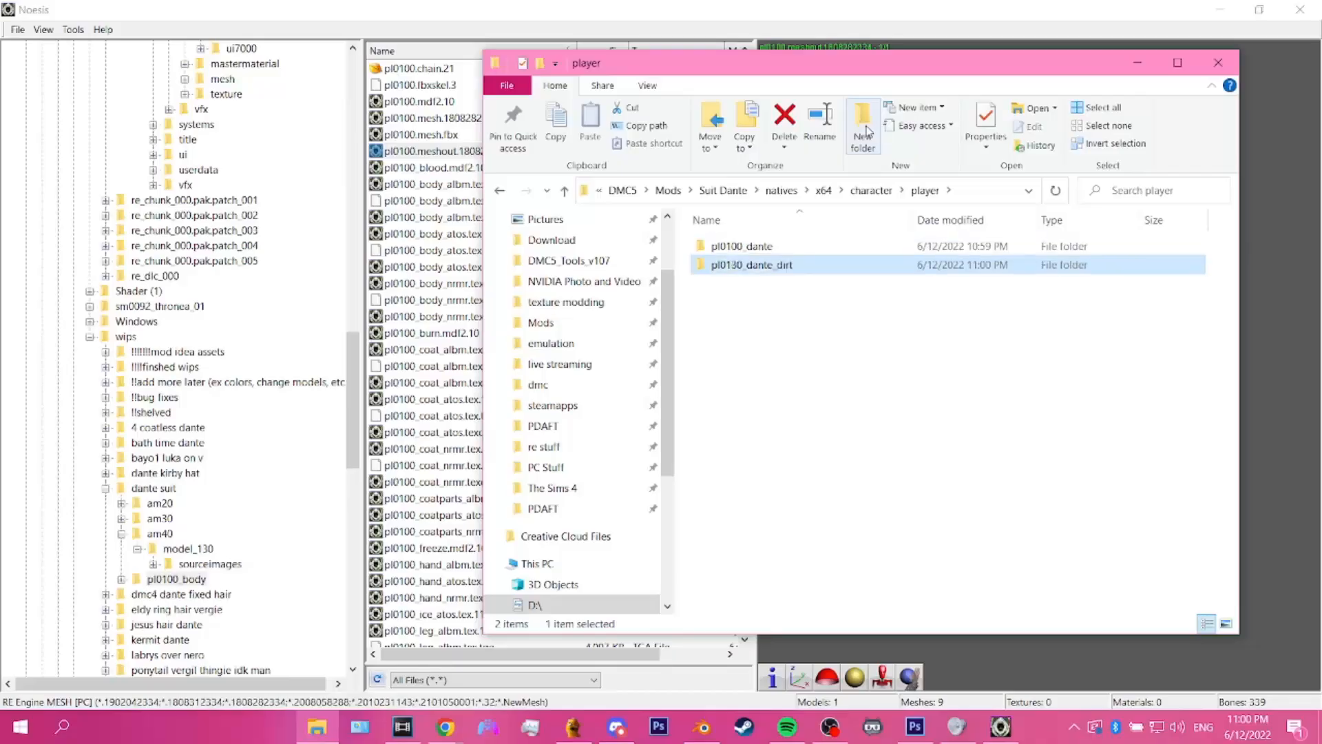
Step: Add a third folder named pl0131_dante_middirt in the player folder
left_click(864, 131)
type("pl014")
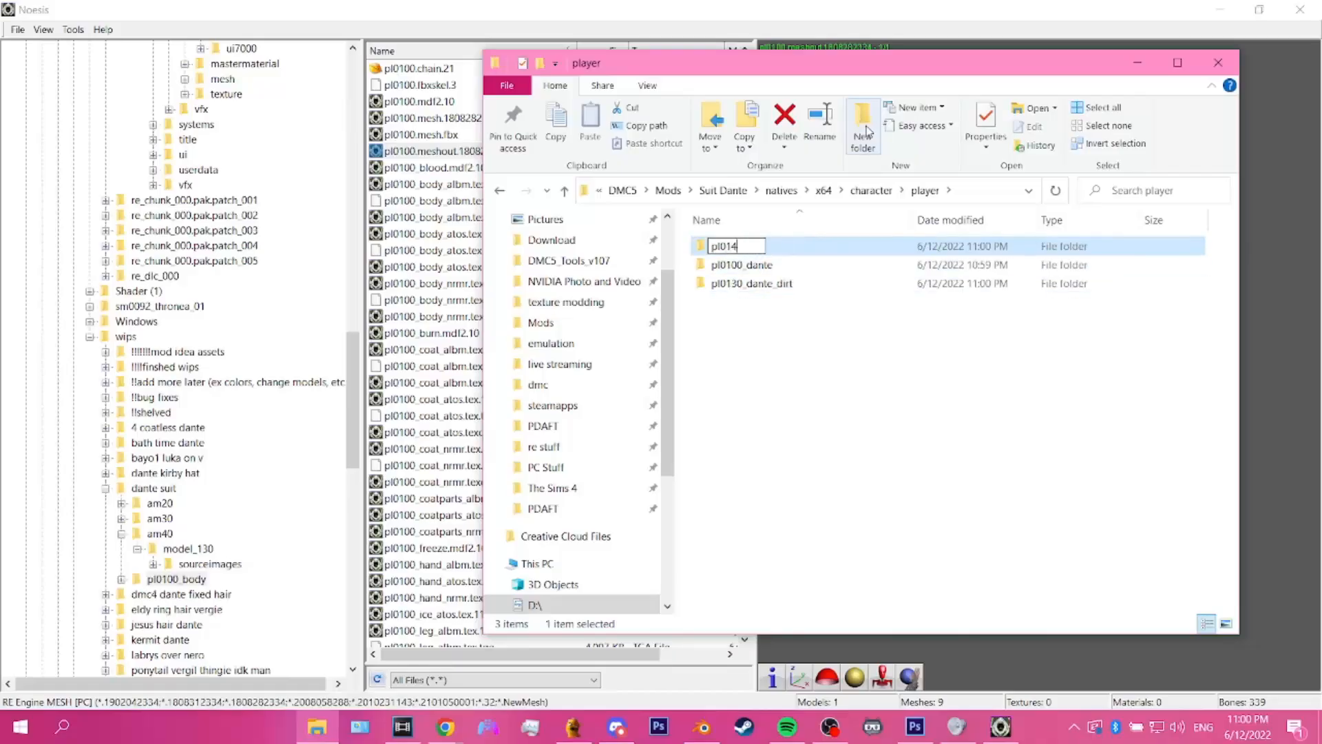
key("BackSpace")
type("31_dante_midd")
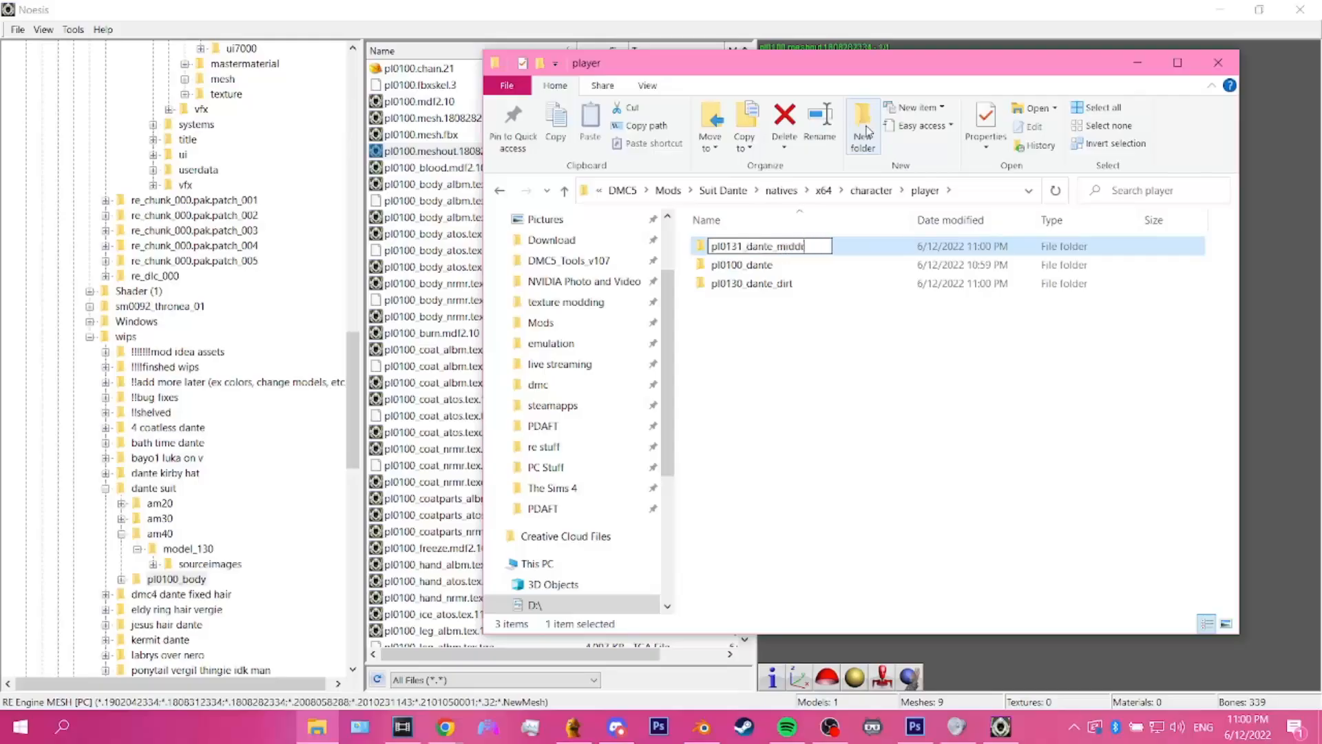
type("irt")
key("Return")
Step: Open the pl0100_dante folder and create a subfolder named pl0100_body
key("Up")
key("Up")
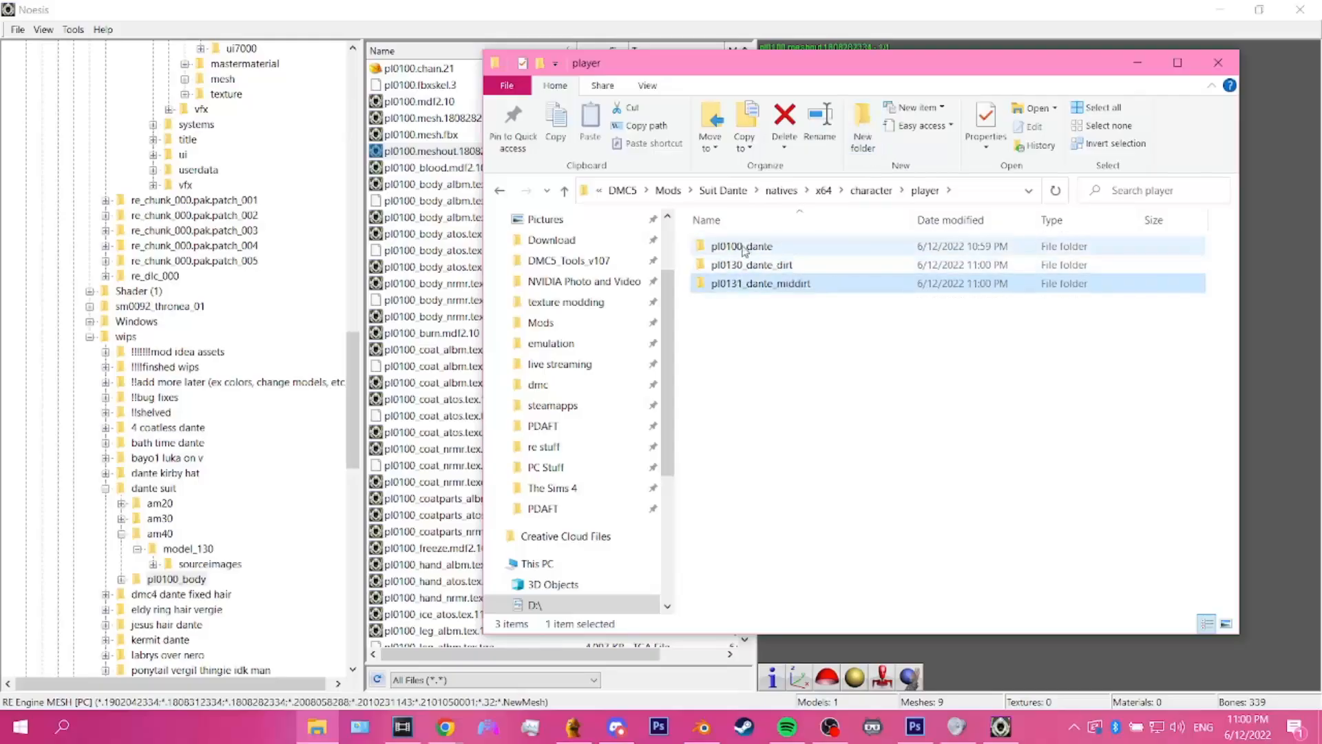
key("Return")
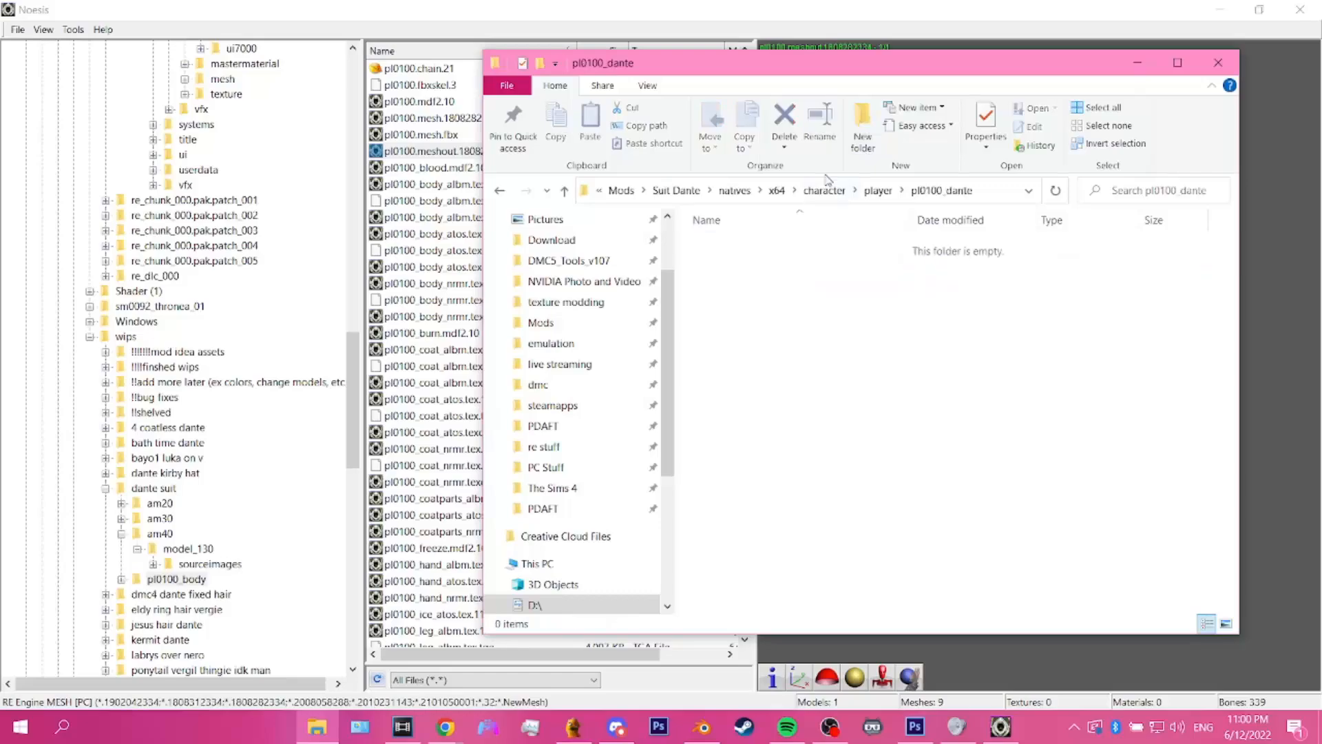
left_click(865, 128)
type("pl0100_")
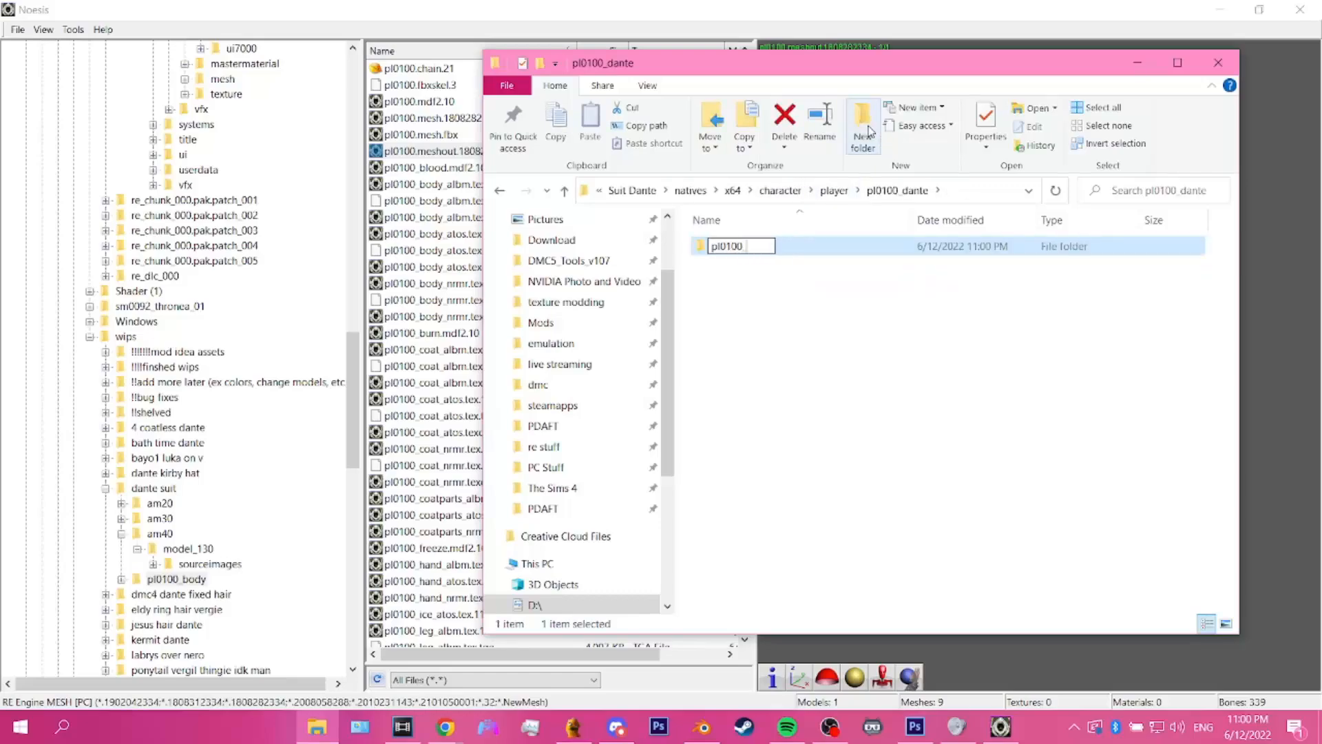
type("body")
key("Return")
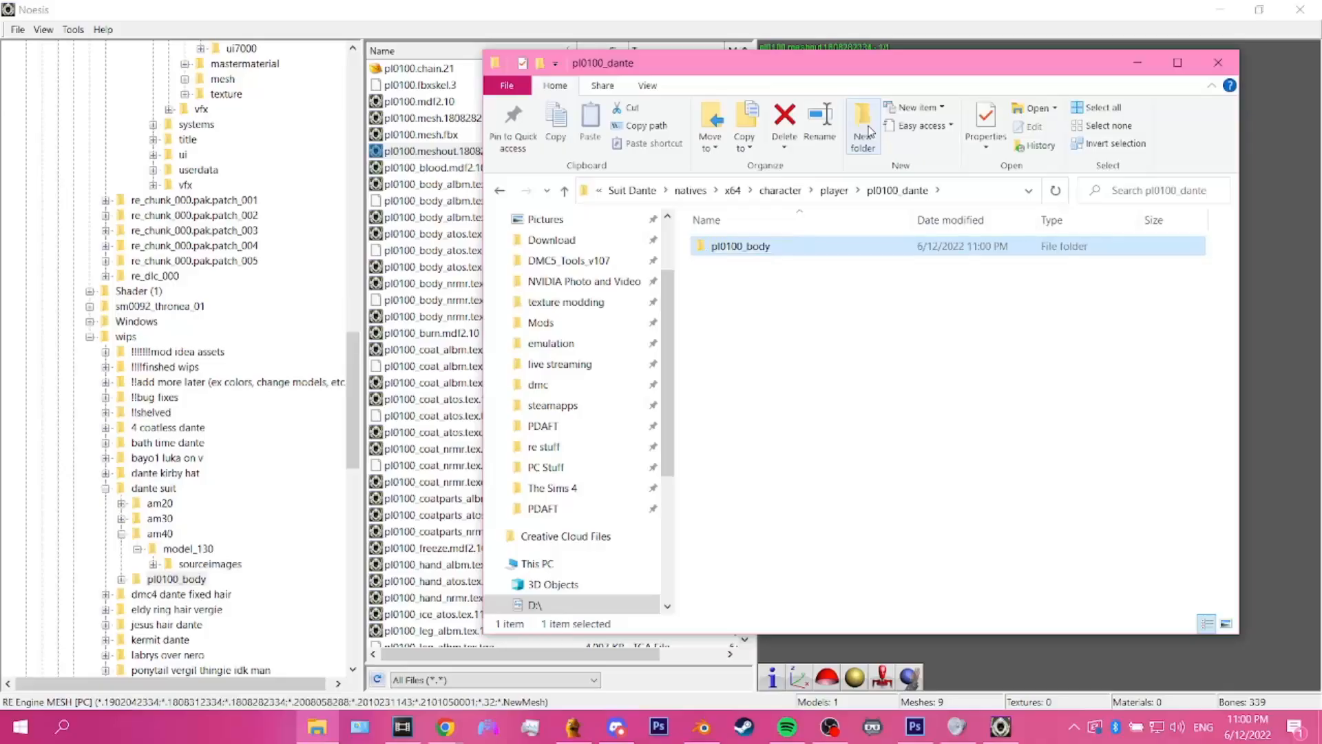
Step: Open the mod's empty pl0100_body folder and, in a second File Explorer window, the source folder texture modding\wips\dante suit\pl0100_body
double_click(815, 252)
left_click(306, 724)
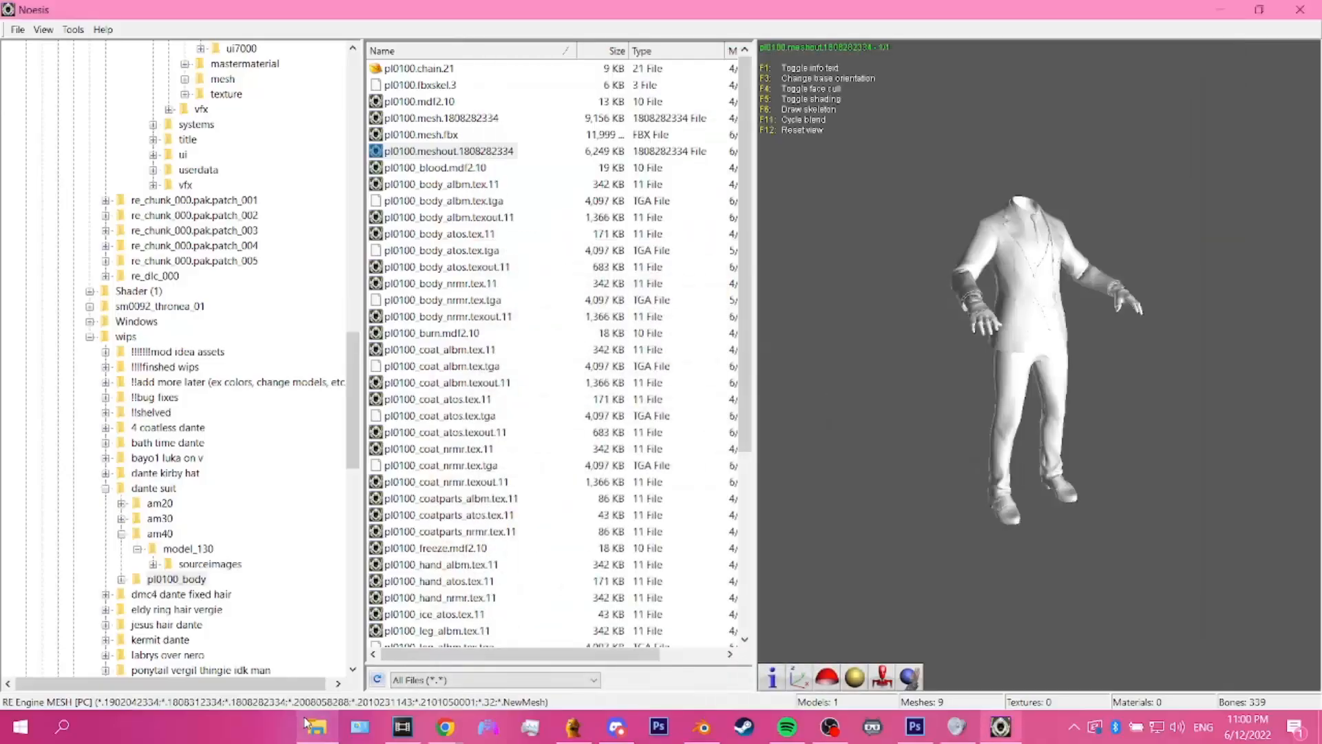
left_click(307, 724)
right_click(316, 727)
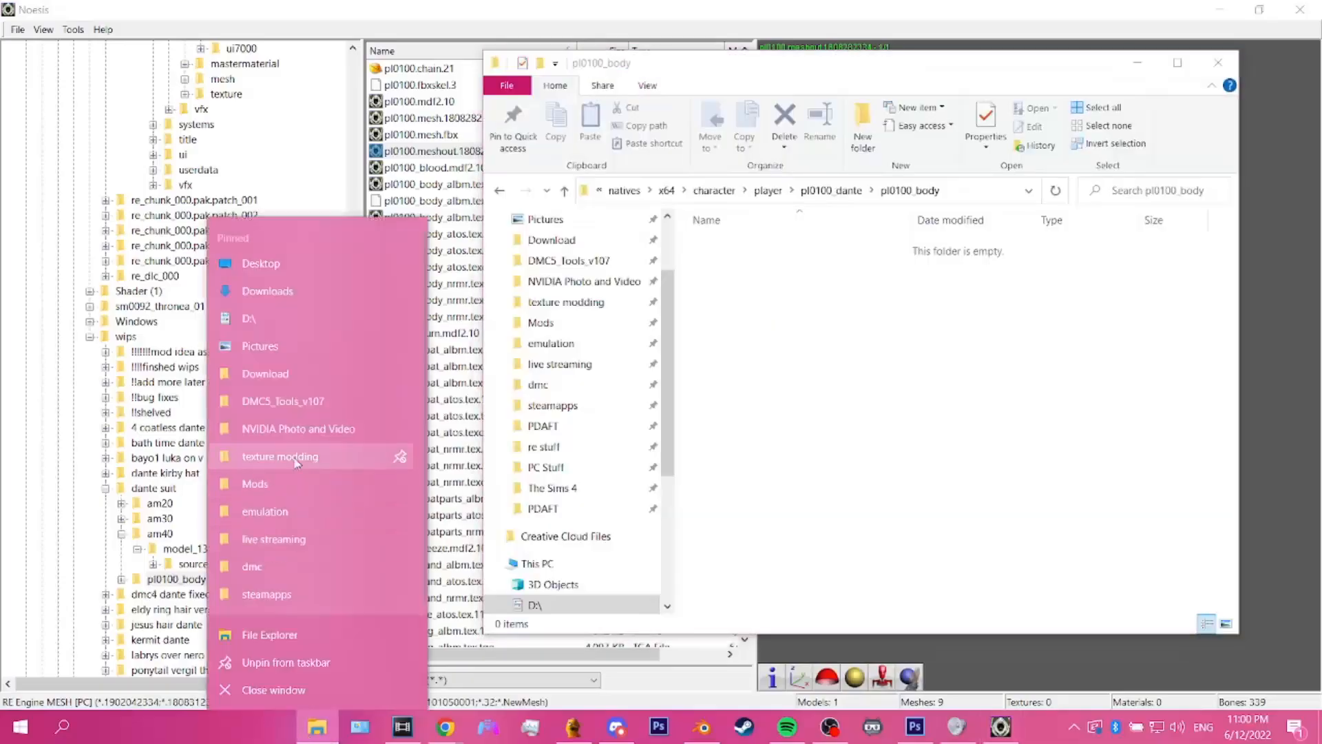
left_click(303, 456)
left_click_drag(444, 118, 330, 68)
double_click(149, 486)
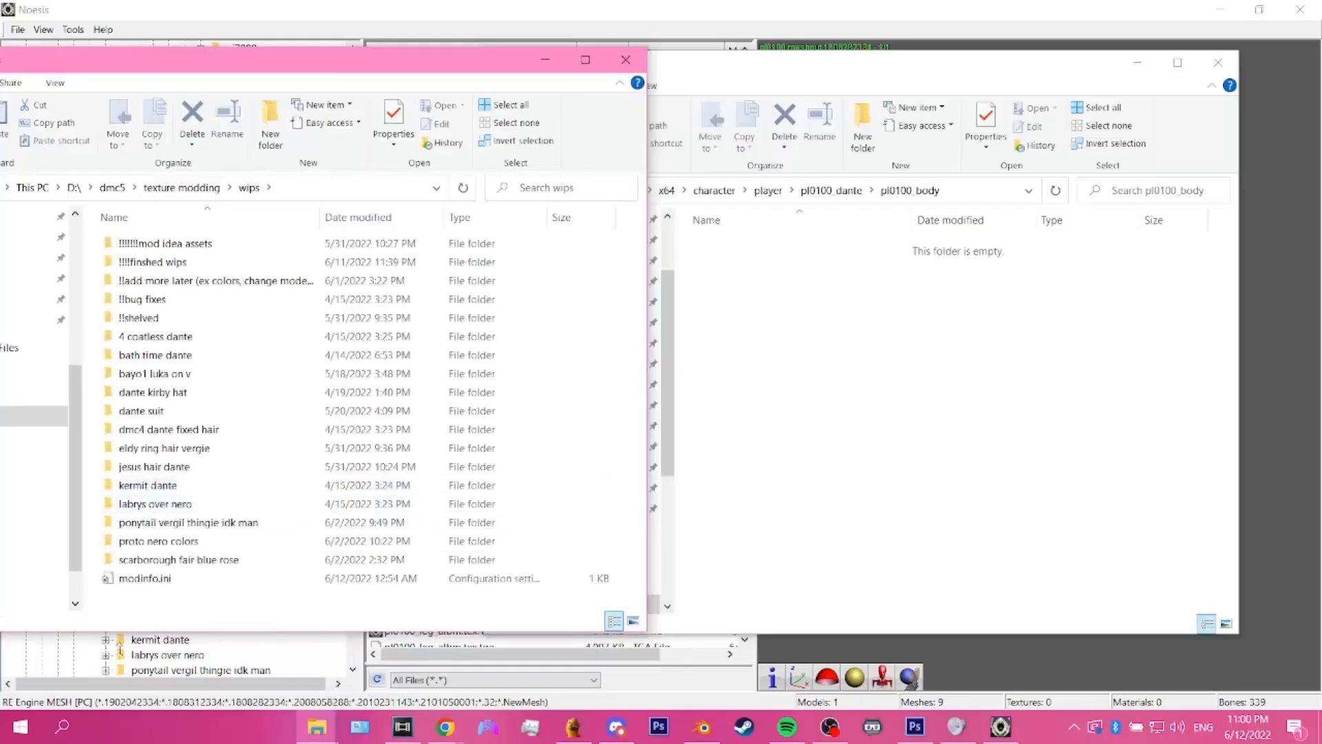
left_click(143, 413)
double_click(142, 411)
double_click(143, 299)
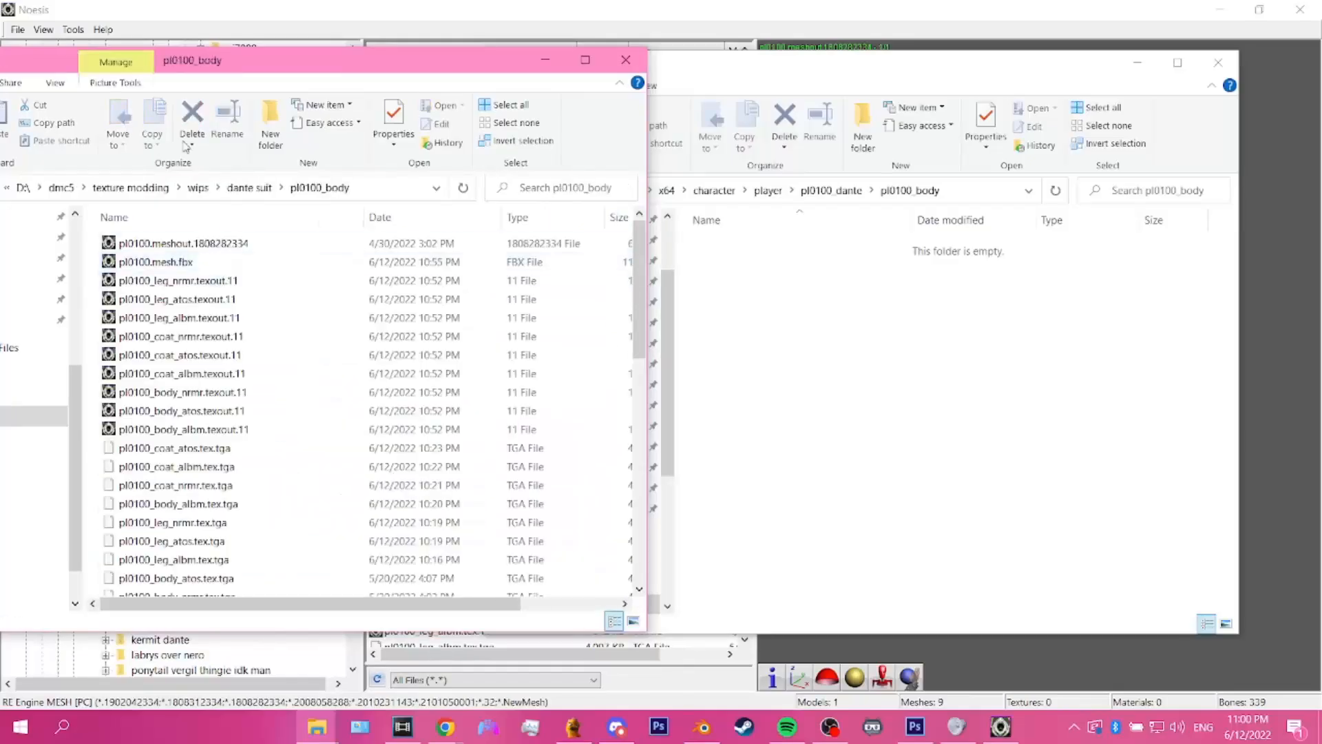
Step: Copy pl0100.meshout.1808282334 and all body, coat and leg .texout.11 files from the source folder into the mod's pl0100_body folder
left_click(165, 243)
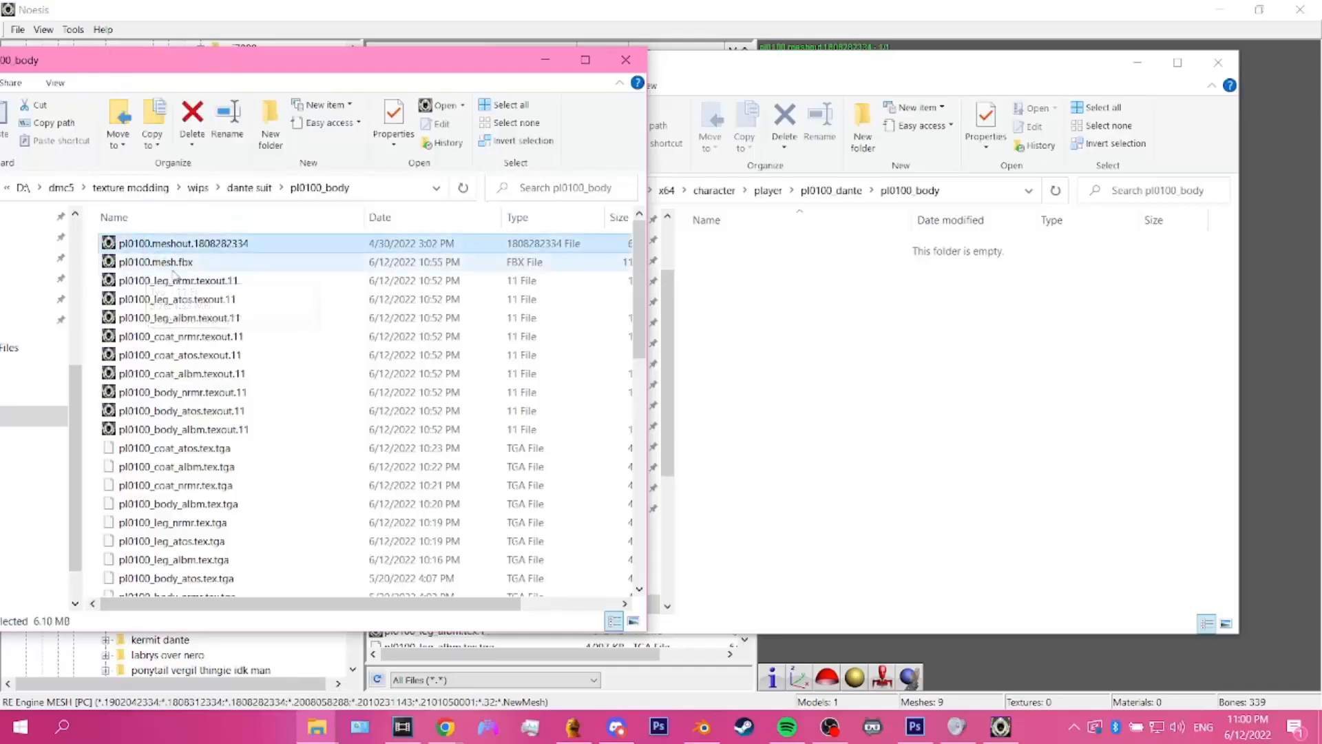
left_click(177, 281)
left_click(173, 429, "shift")
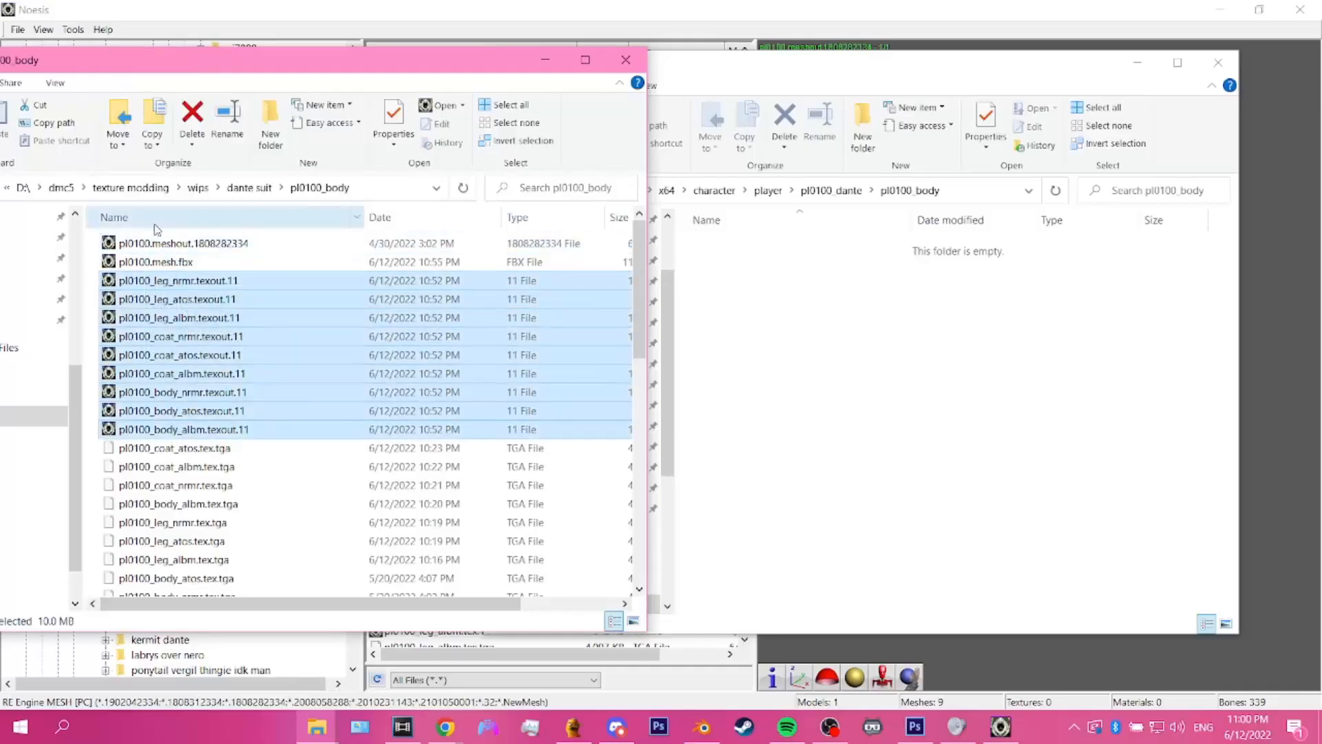
left_click(157, 245, "ctrl")
left_click(177, 264, "ctrl")
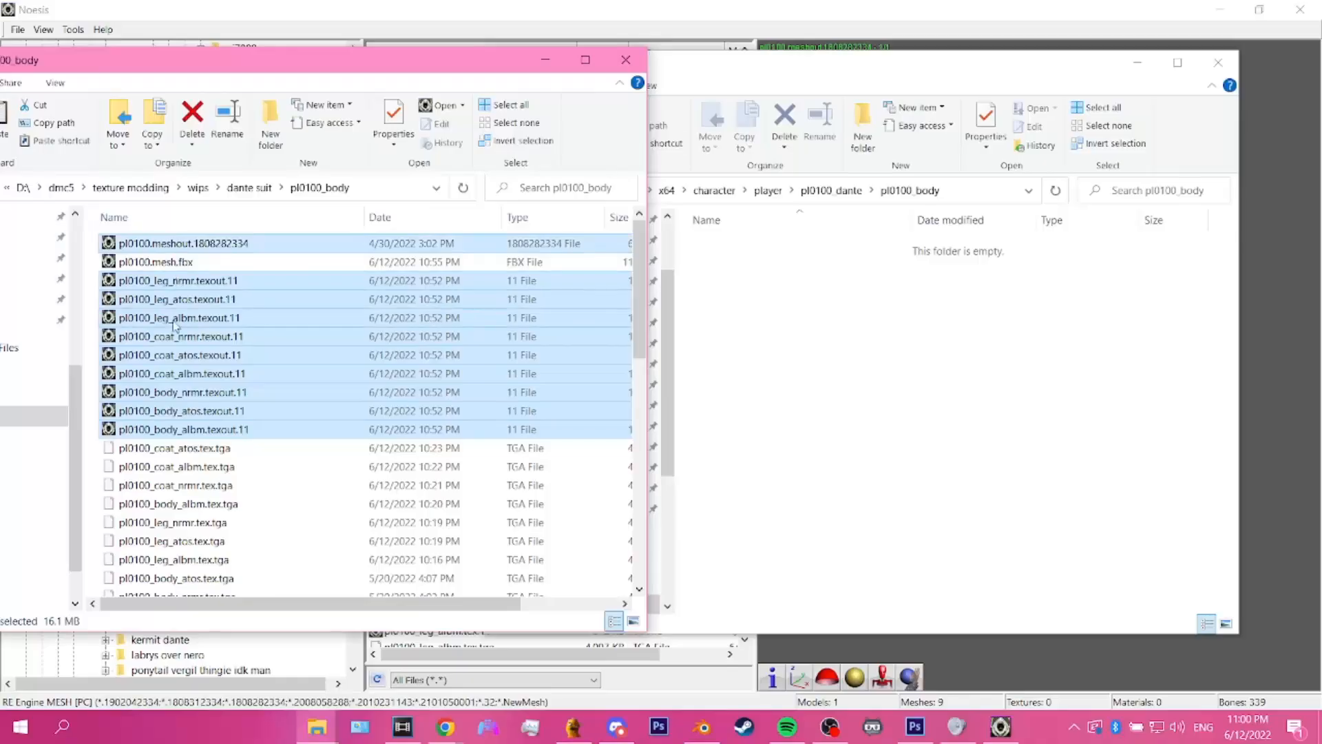
left_click(870, 372)
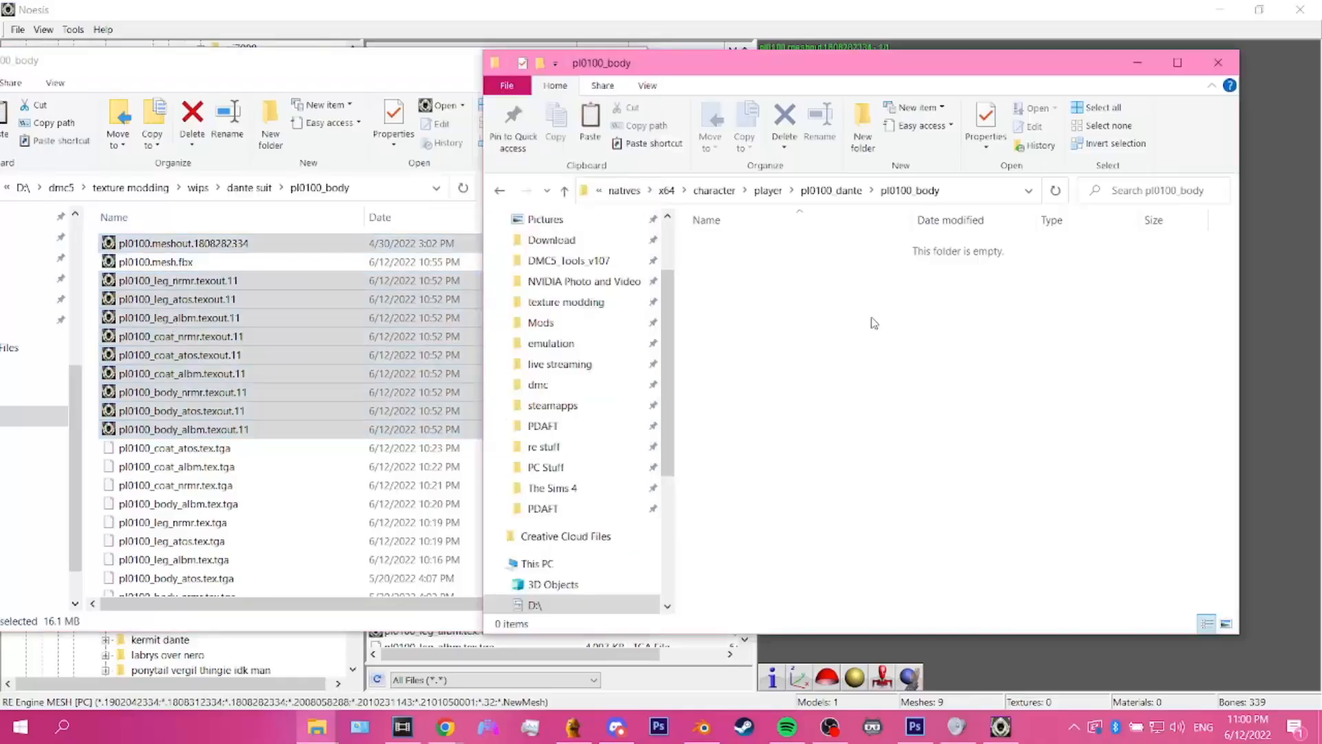
key("ctrl+v")
Step: Rename the copied mesh file in the mod's pl0100_body folder as pl0100.mesh.1808282334
left_click(786, 247)
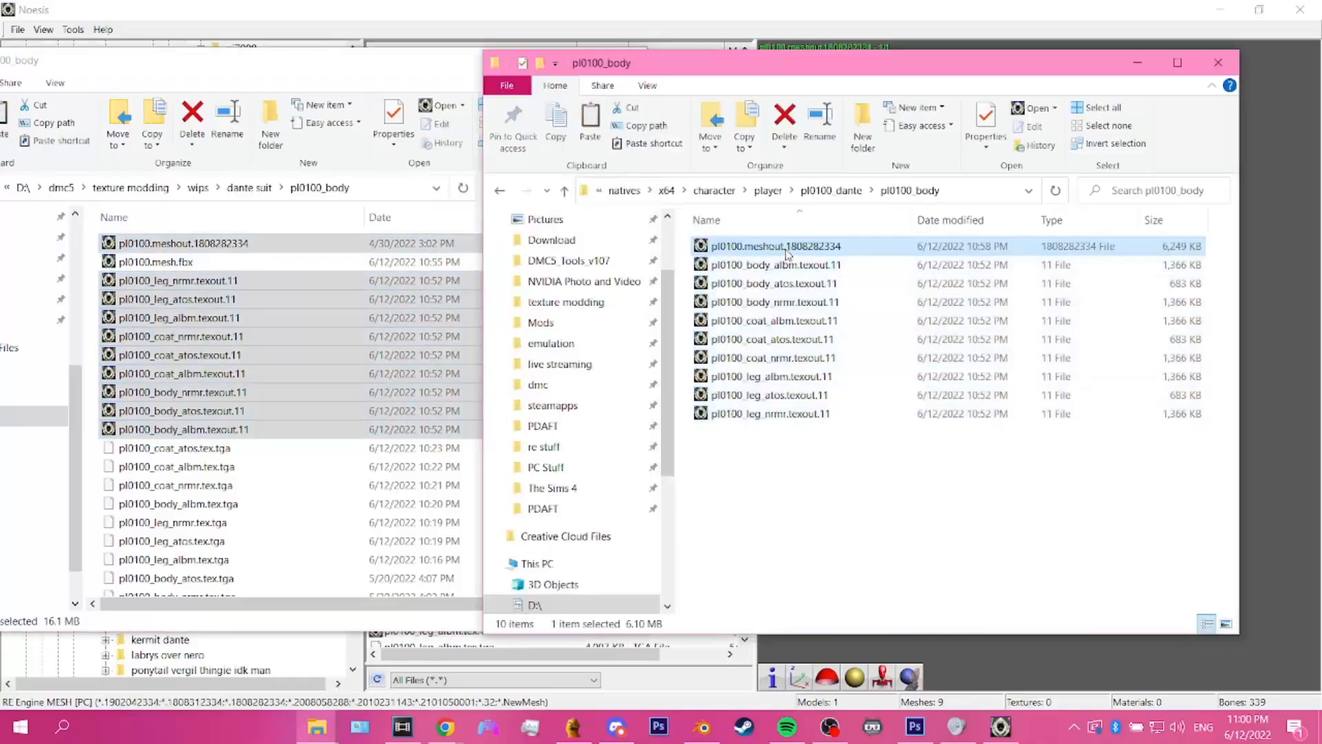
left_click(786, 248)
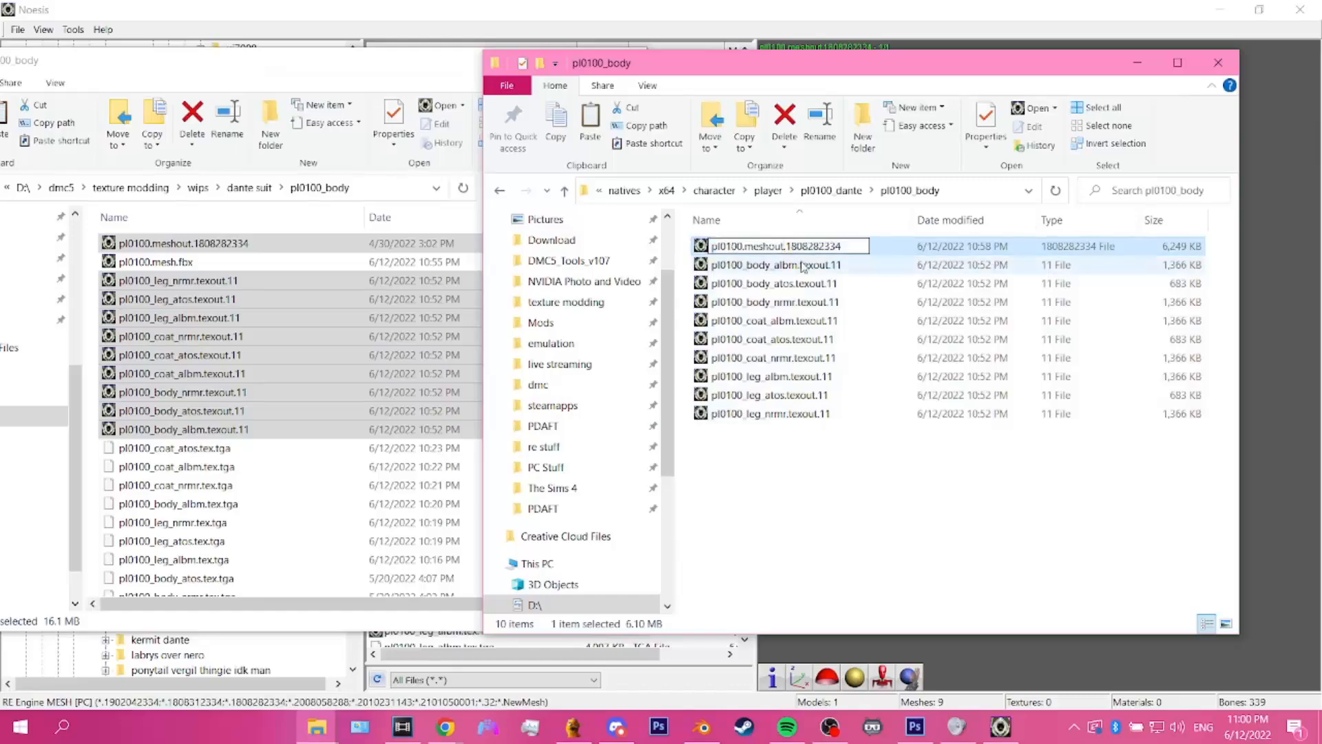
key("BackSpace")
key("BackSpace")
key("BackSpace")
key("Return")
Step: Rename the copied body albm texture as pl0100_body_albm.tex.11
left_click(811, 267)
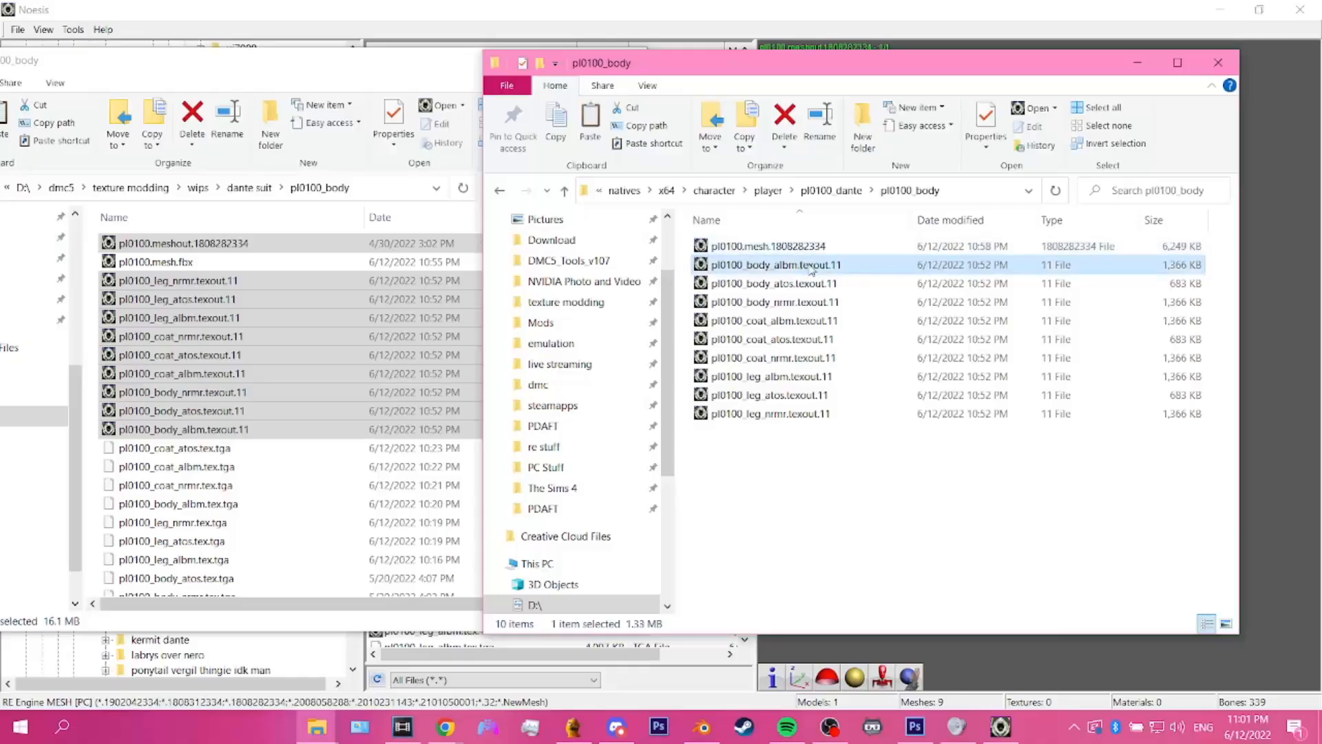
left_click(812, 267)
left_click(829, 266)
key("BackSpace")
key("BackSpace")
key("BackSpace")
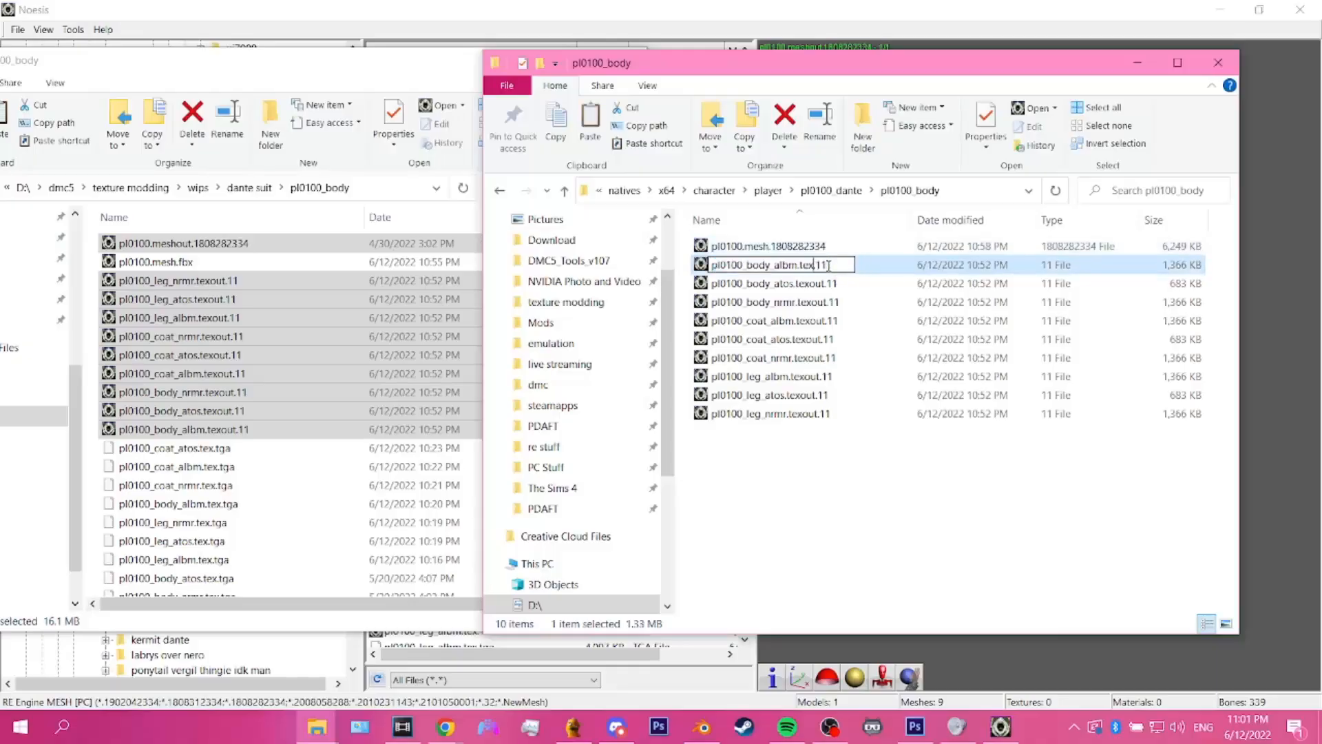
key("Return")
Step: Rename the copied body atos texture as pl0100_body_atos.tex.11
left_click(823, 283)
left_click(824, 284)
left_click(824, 283)
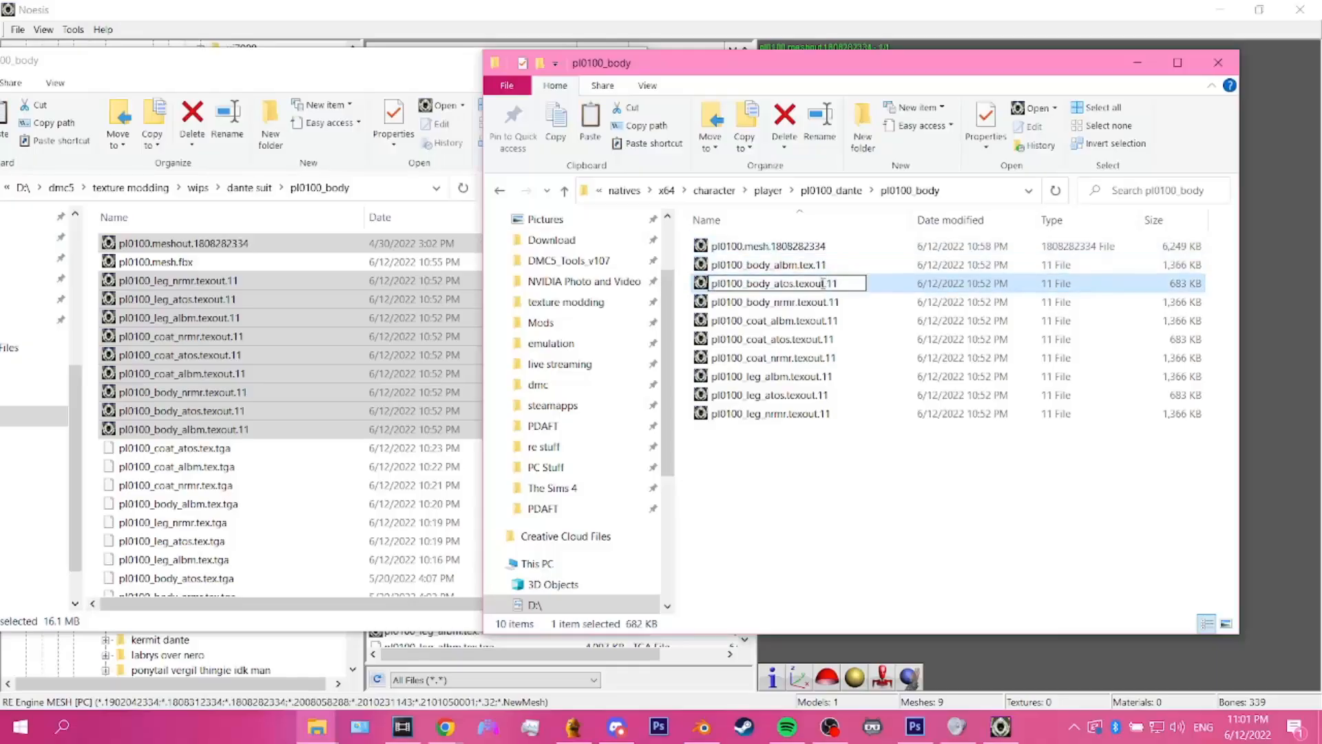
key("BackSpace")
key("BackSpace")
key("BackSpace")
key("Return")
Step: Rename the copied body nrmr texture as pl0100_body_nrmr.tex.11
left_click(829, 303)
left_click(830, 303)
left_click(828, 302)
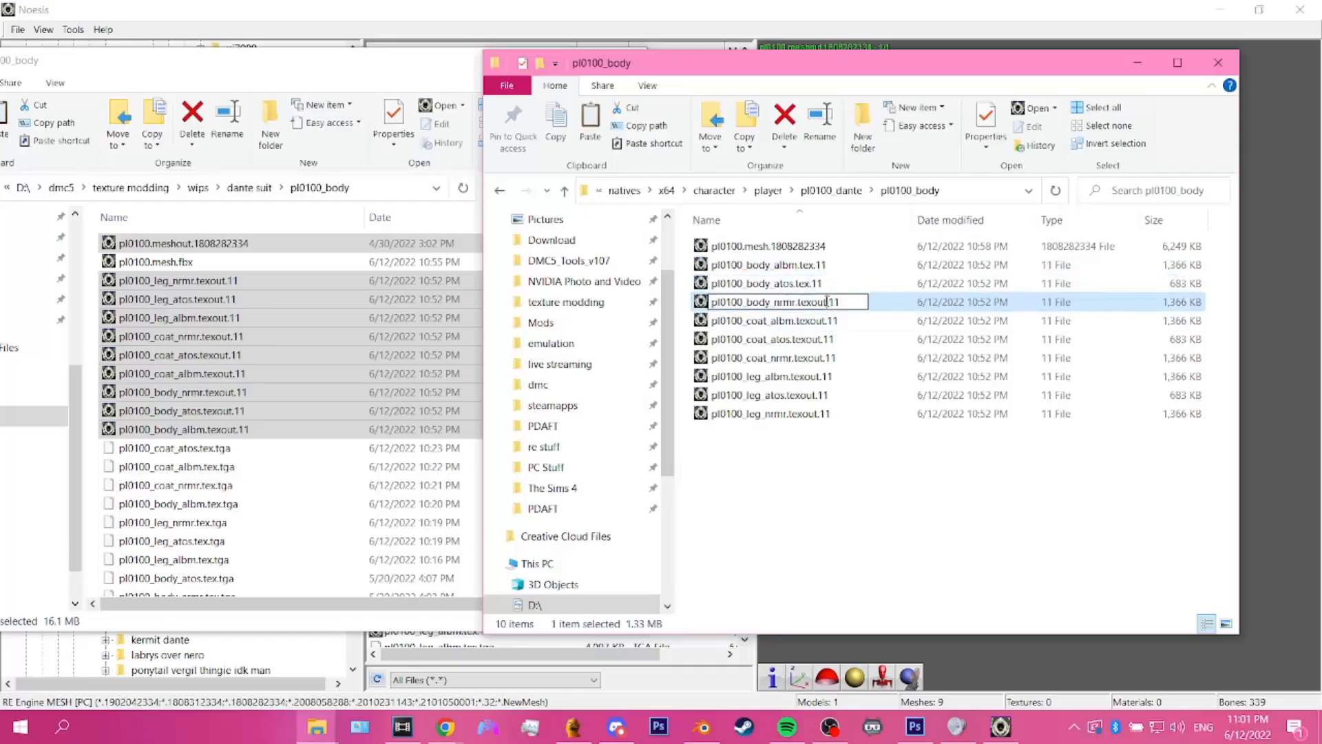
key("BackSpace")
key("BackSpace")
key("BackSpace")
key("Return")
Step: Rename the copied coat albm texture as pl0100_coat_albm.tex.11
left_click(820, 320)
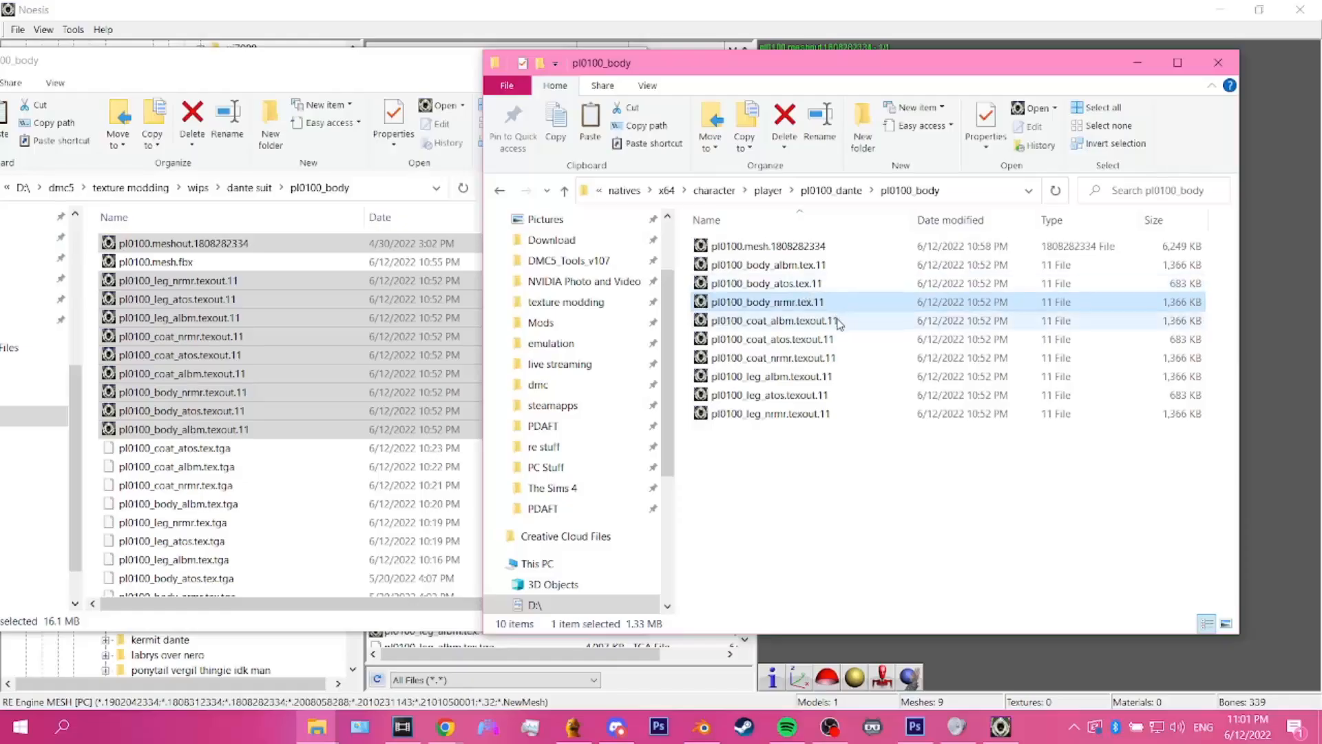
left_click(826, 318)
left_click(827, 315)
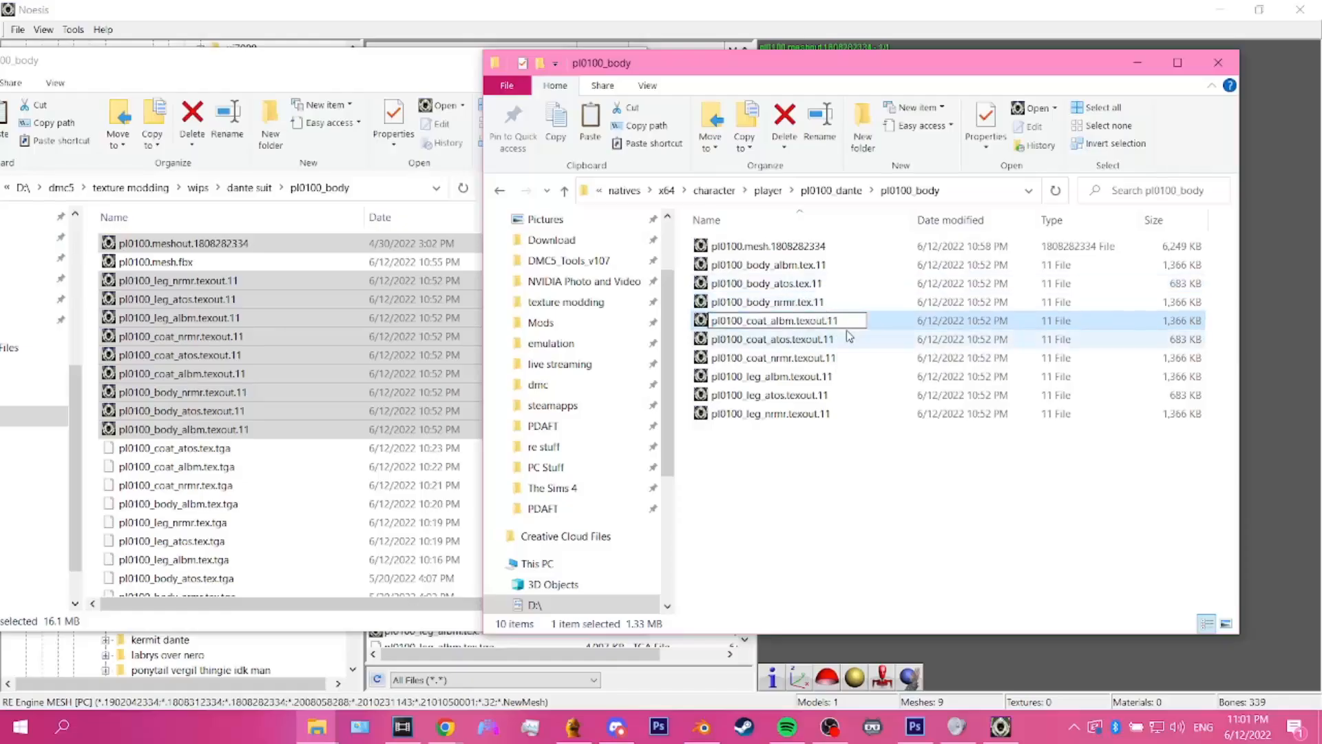
key("BackSpace")
key("BackSpace")
key("BackSpace")
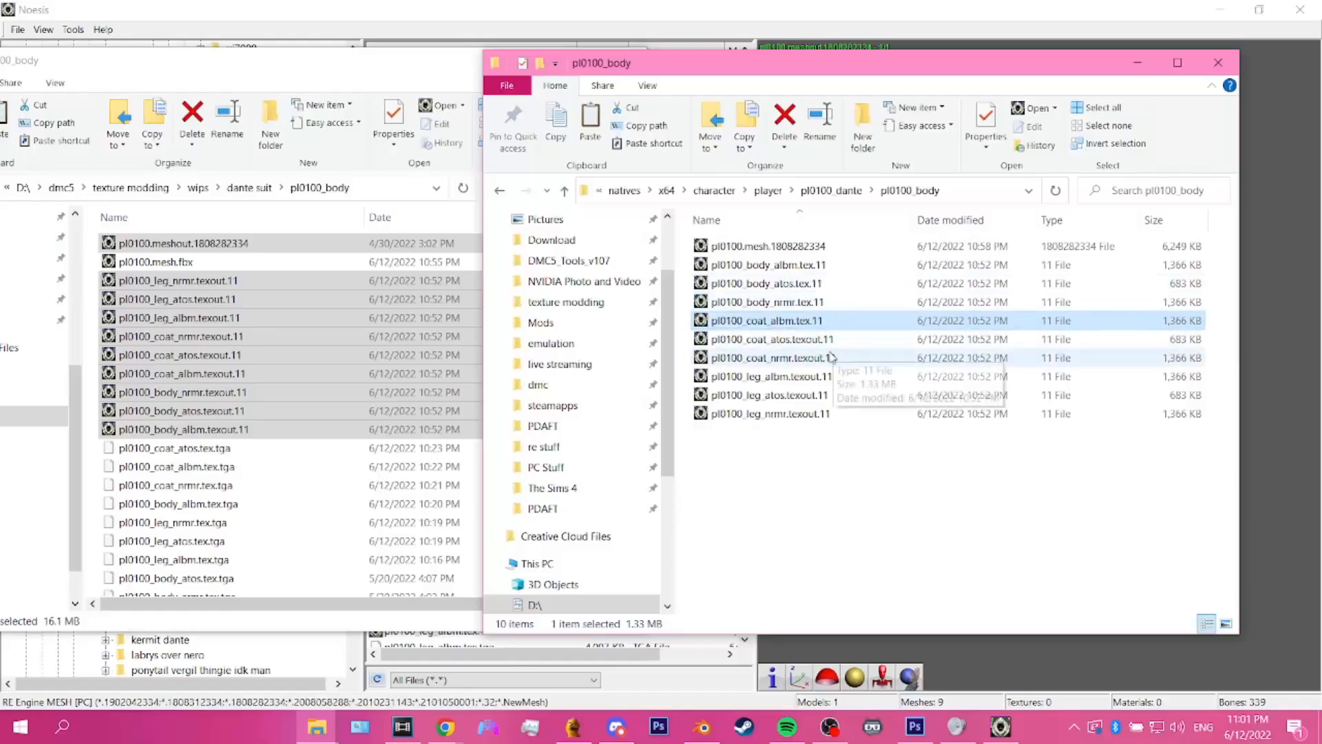
Step: Rename the copied coat atos texture as pl0100_coat_atos.tex.11
left_click(816, 344)
left_click(820, 341)
left_click(820, 339)
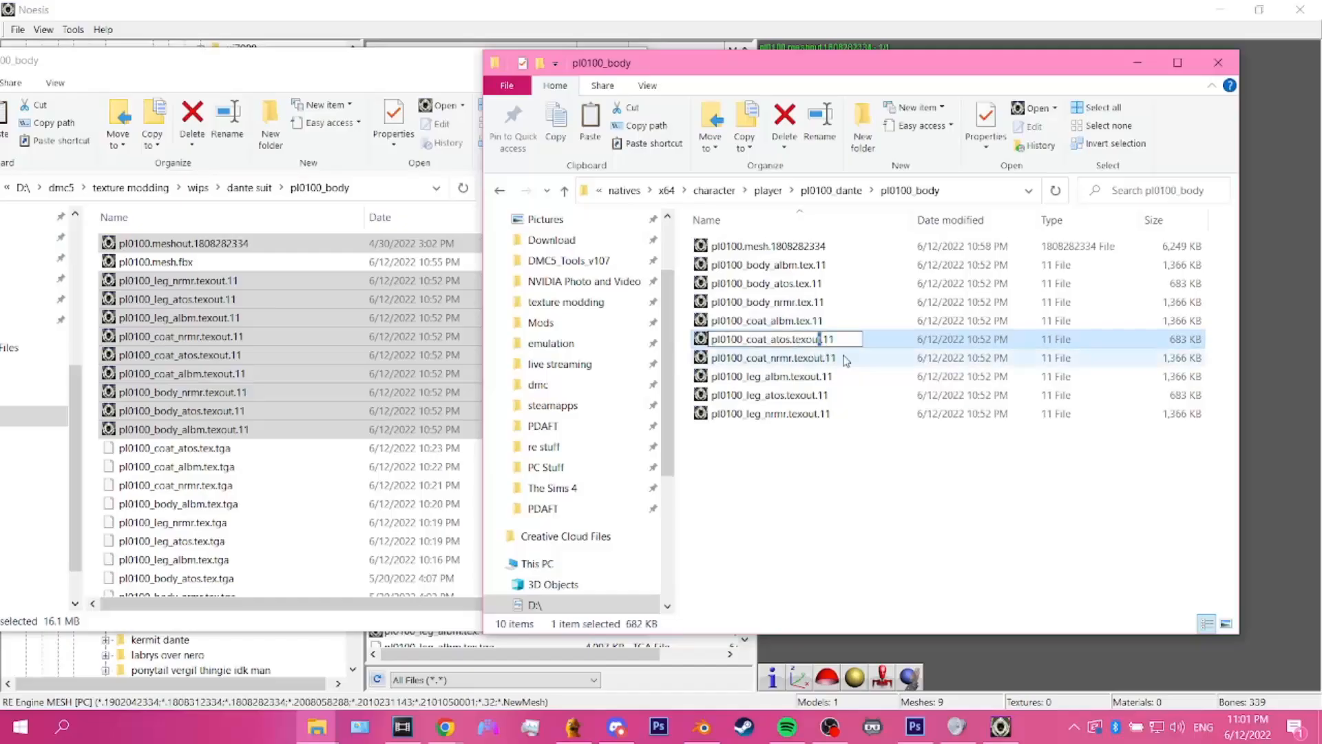
key("BackSpace")
key("Return")
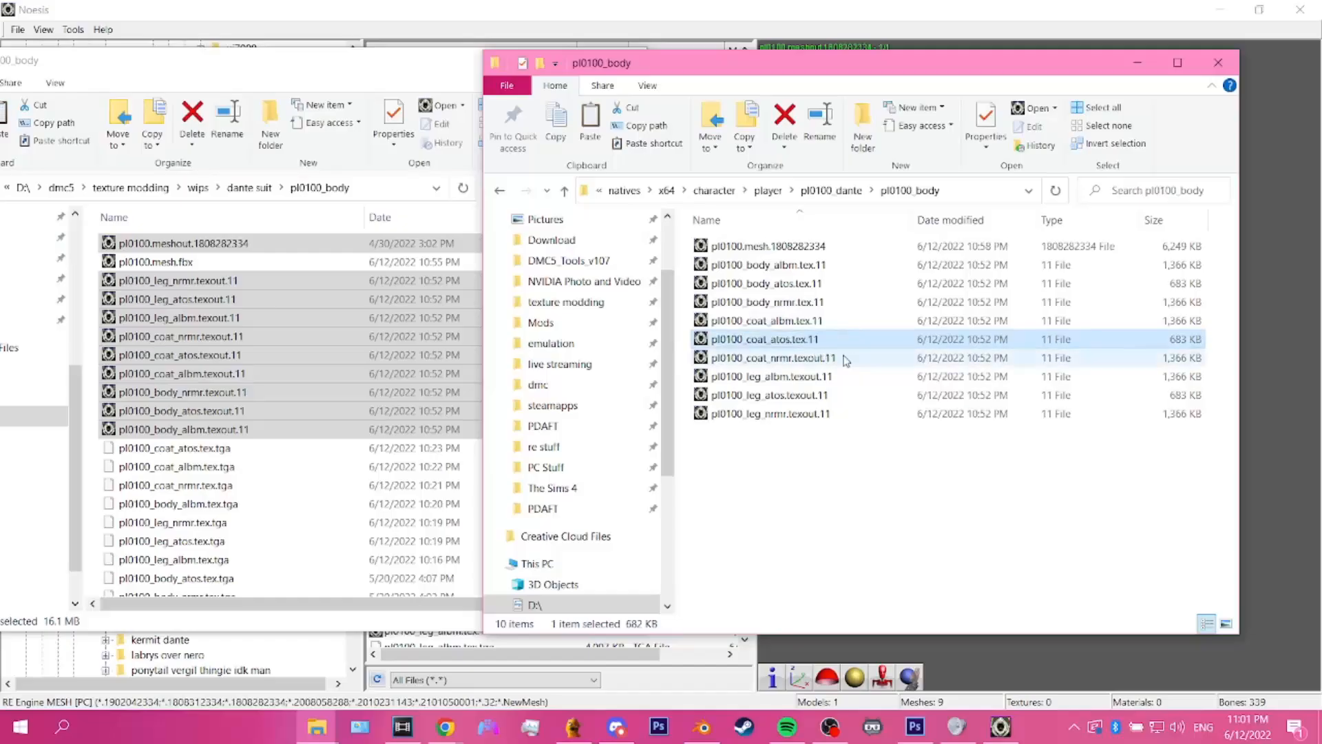
Step: Rename the copied coat nrmr texture as pl0100_coat_nrmr.tex.11
left_click(831, 359)
left_click(830, 358)
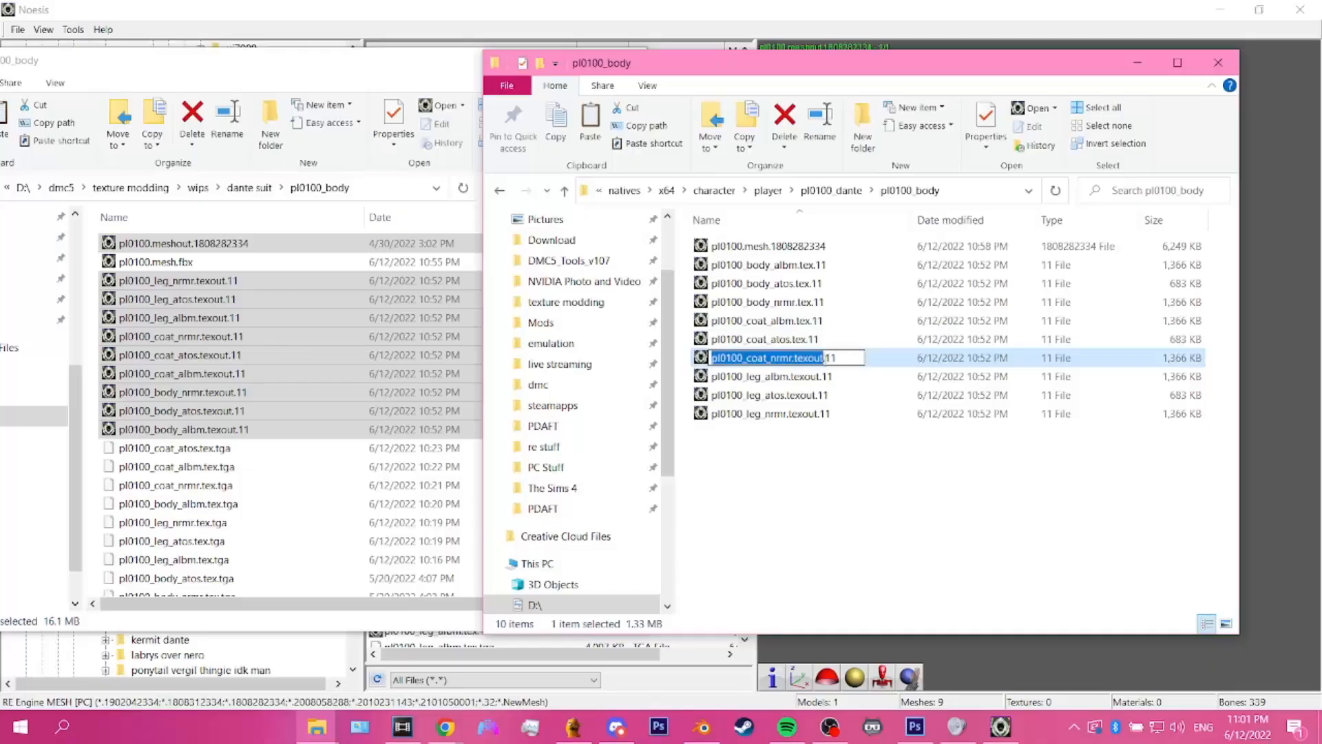
left_click(825, 357)
key("BackSpace")
key("BackSpace")
key("BackSpace")
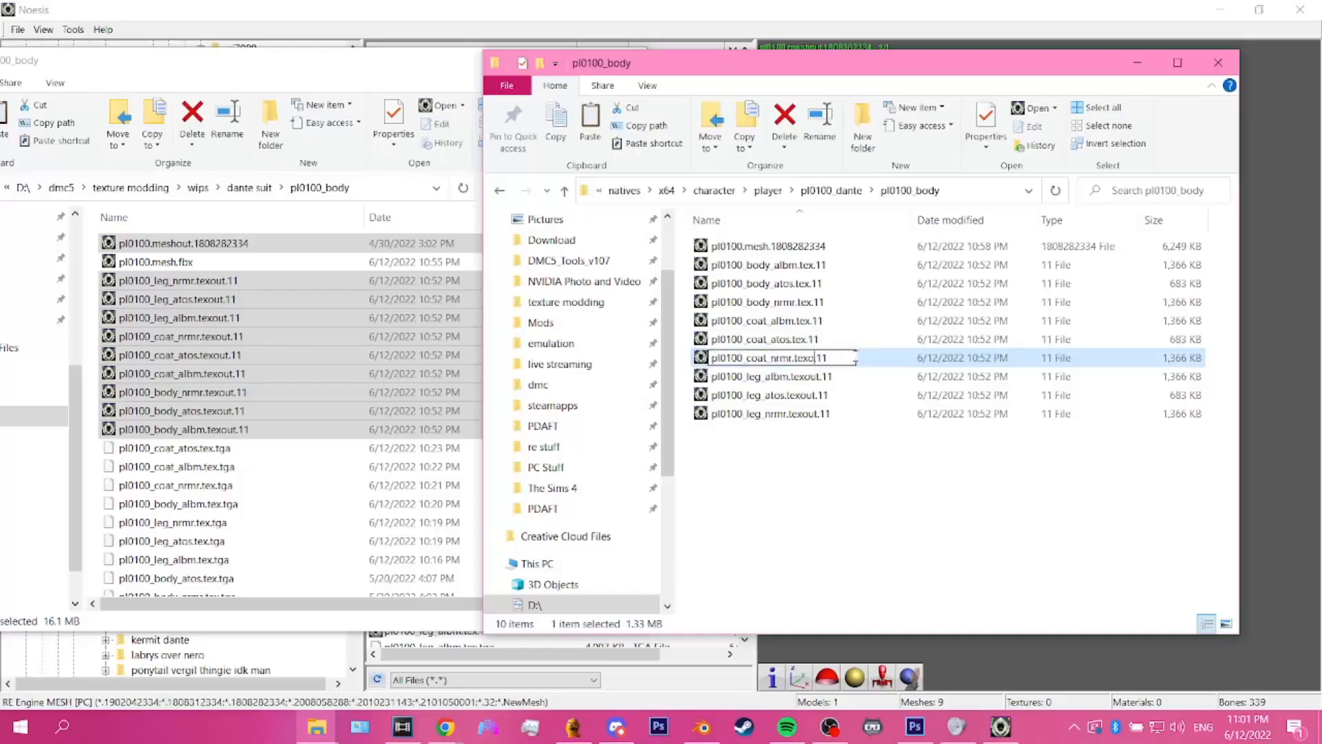
key("Return")
Step: Rename the three copied leg textures as pl0100_leg_albm.tex.11, pl0100_leg_atos.tex.11 and pl0100_leg_nrmr.tex.11
left_click(822, 378)
left_click(822, 378)
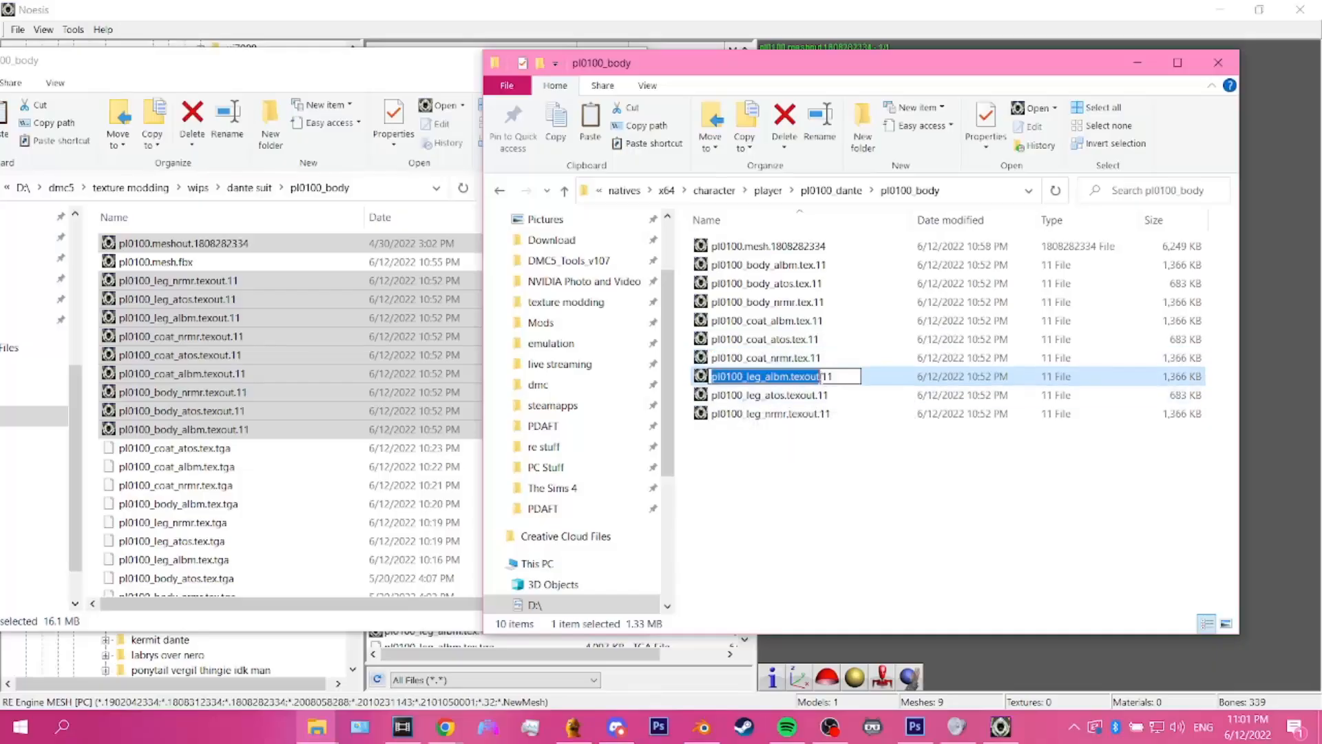
left_click(823, 376)
key("BackSpace")
key("BackSpace")
key("BackSpace")
key("Return")
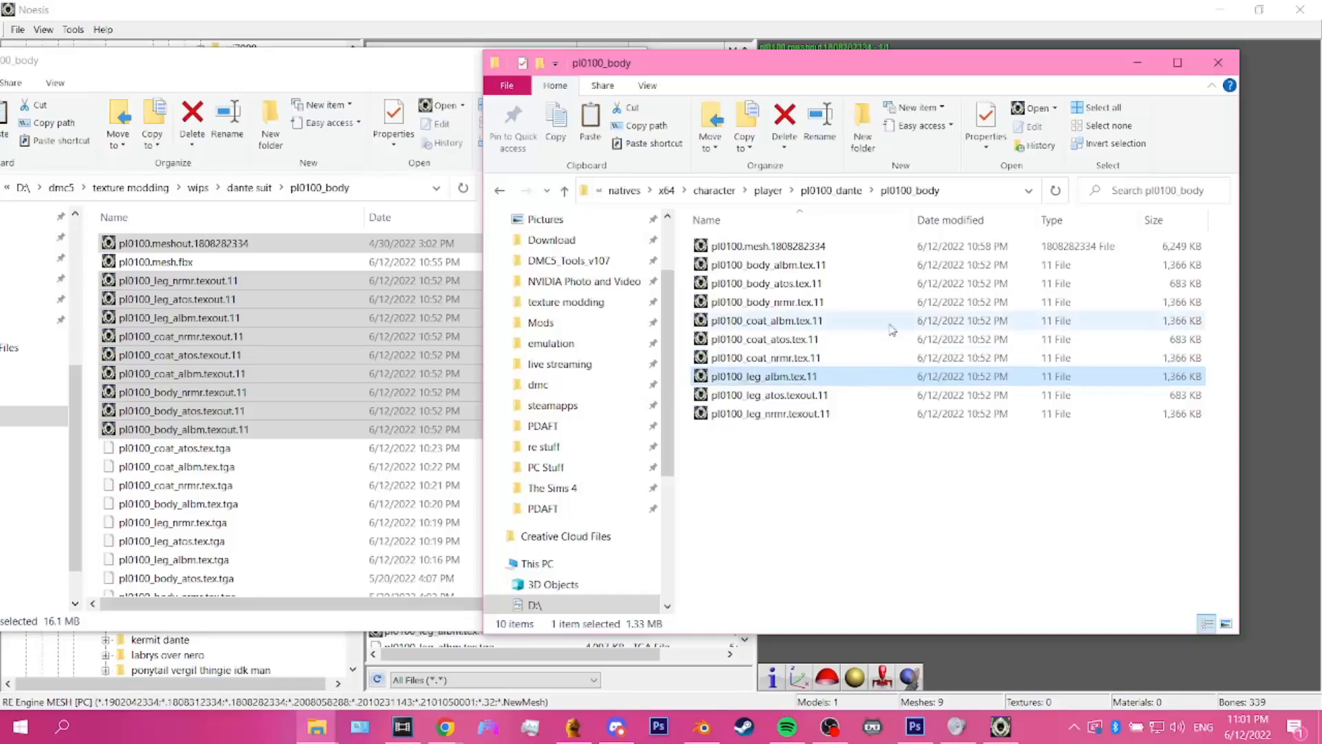
left_click(820, 415)
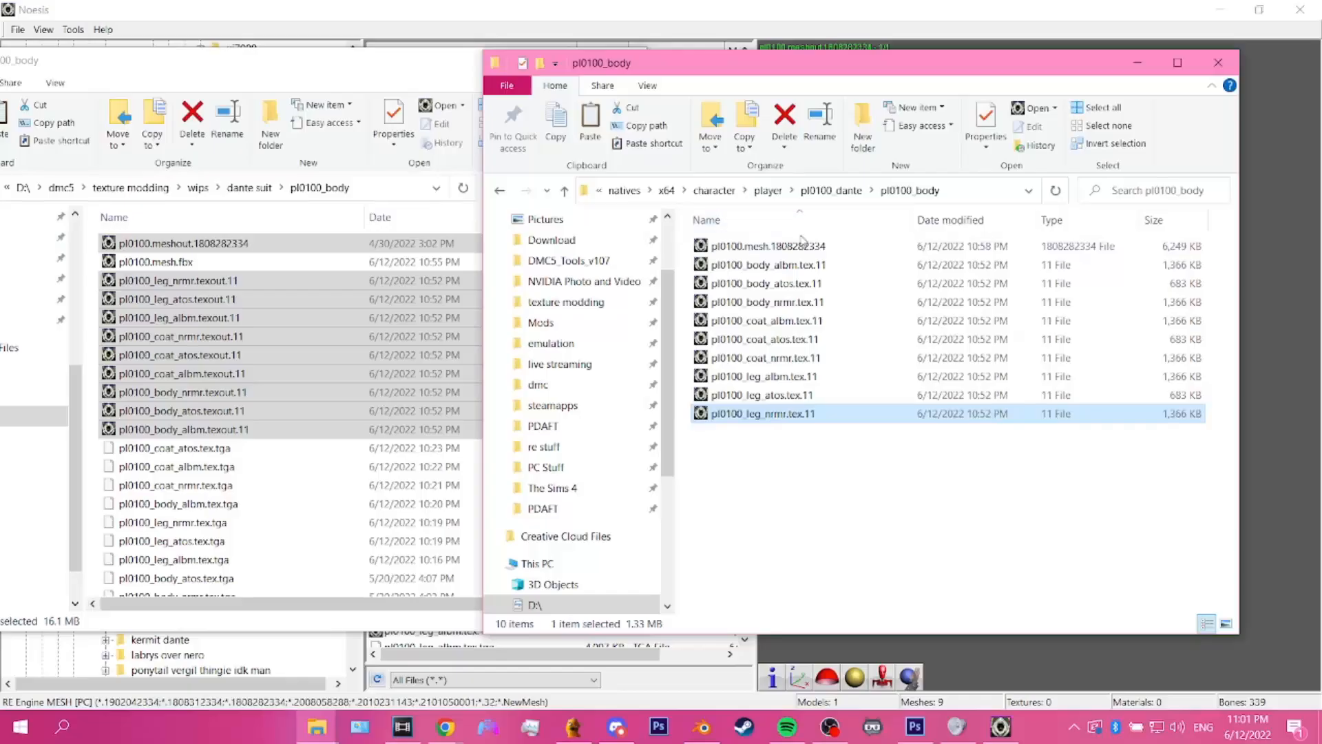
Step: Copy the pl0100_body folder into the mod's pl0130_dante_dirt folder and rename the copy as pl0130_body
left_click(821, 193)
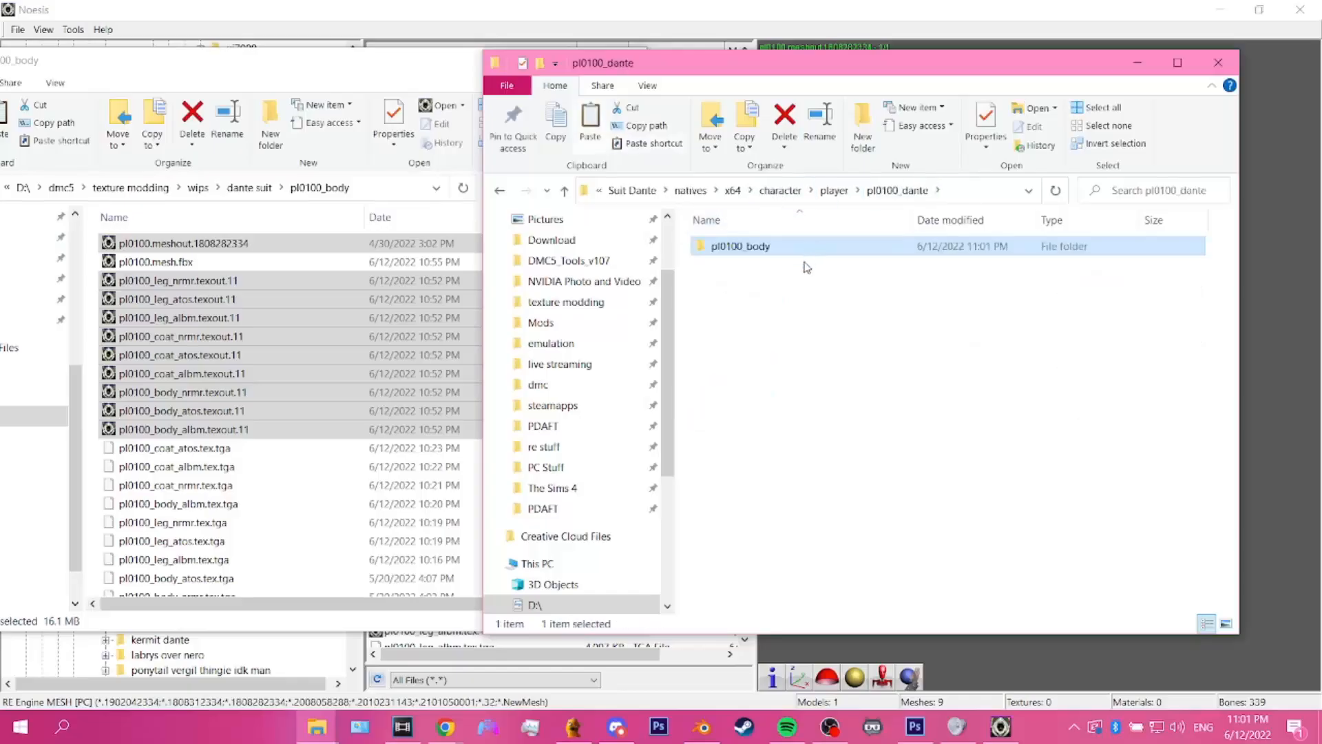
left_click(830, 192)
double_click(765, 265)
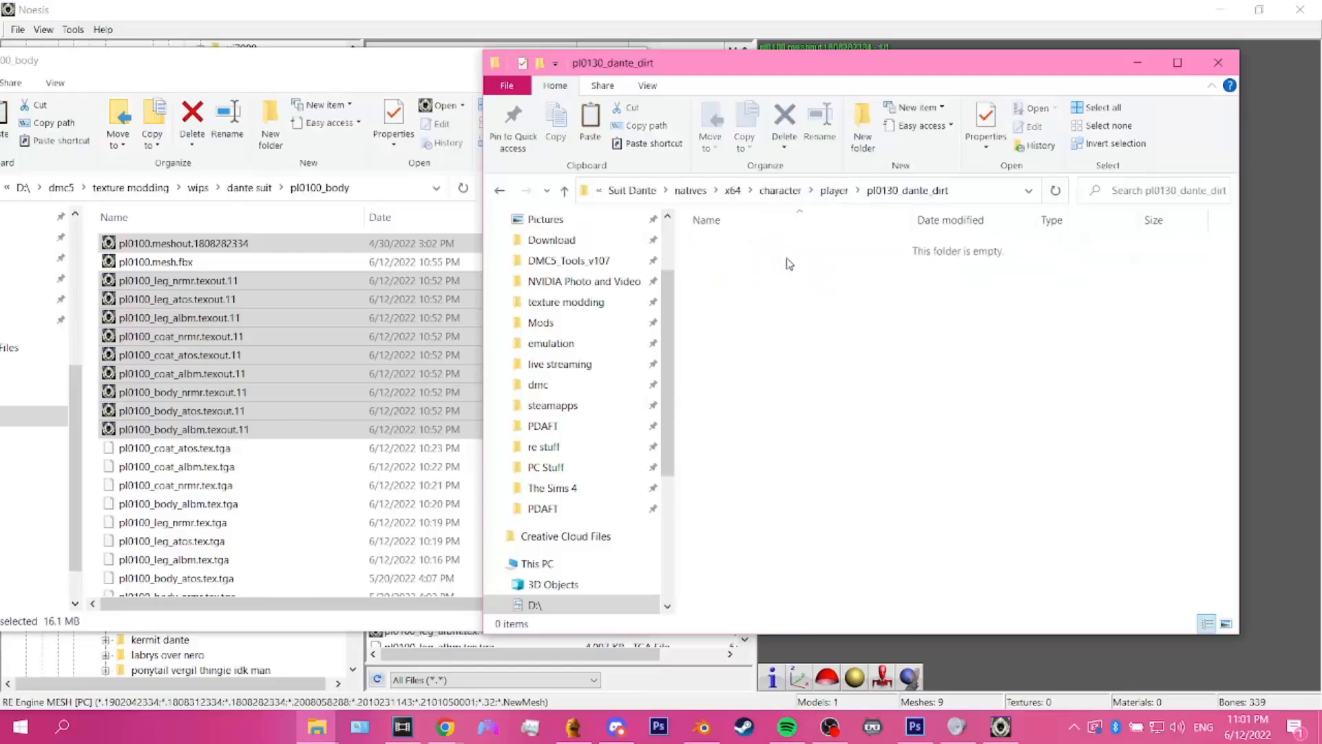
left_click(768, 245)
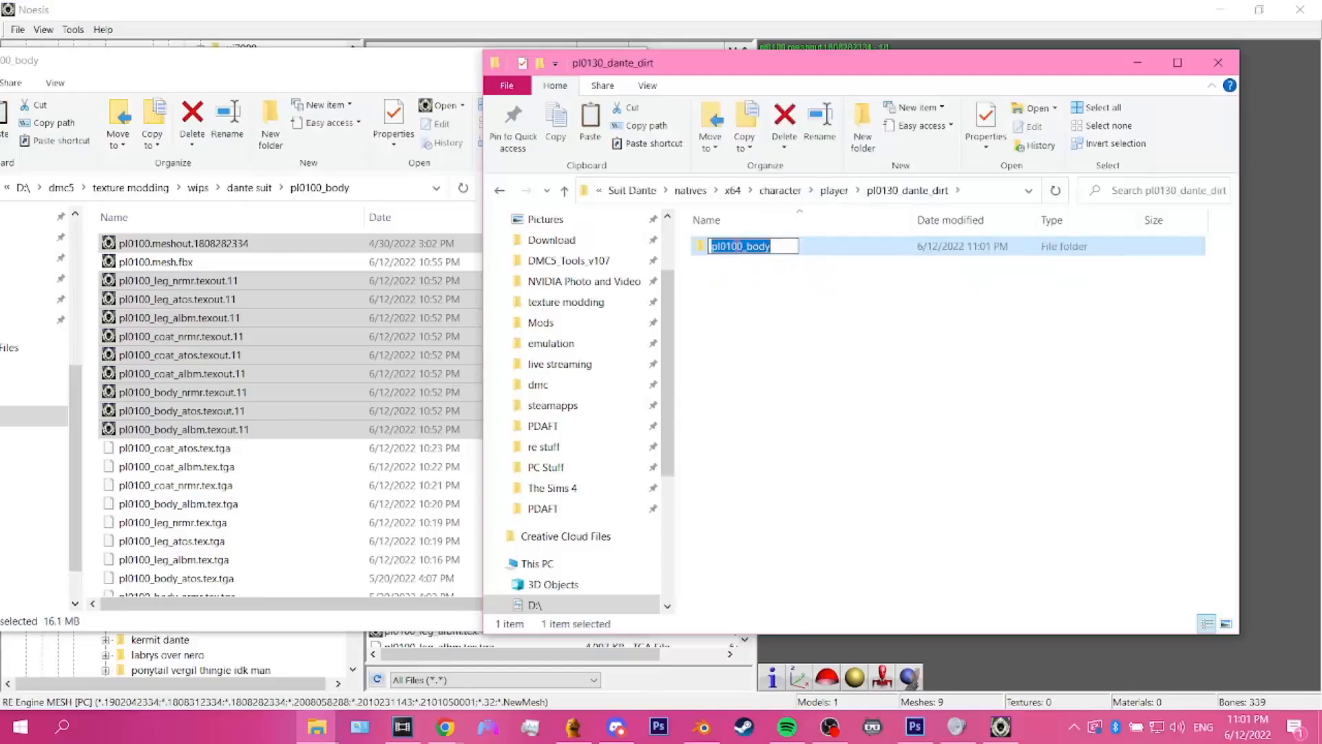
left_click(738, 246)
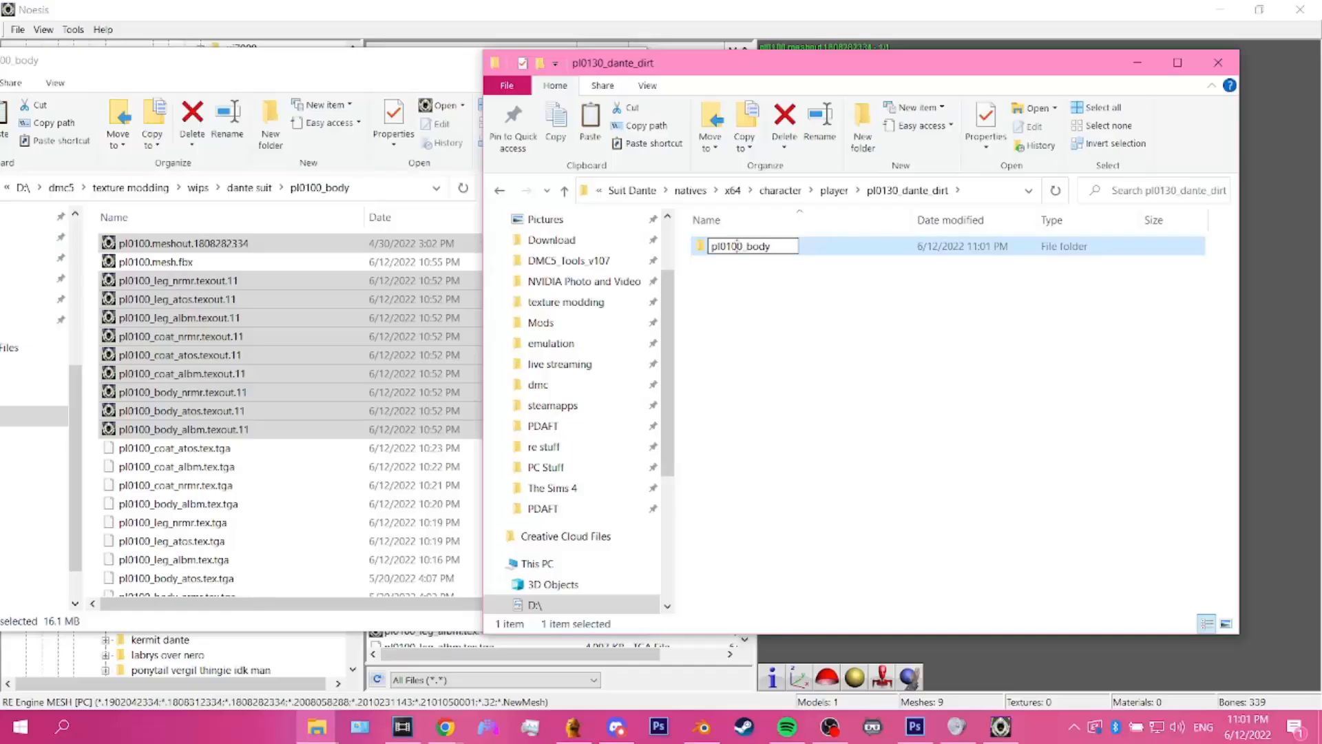
key("BackSpace")
type("3")
key("Return")
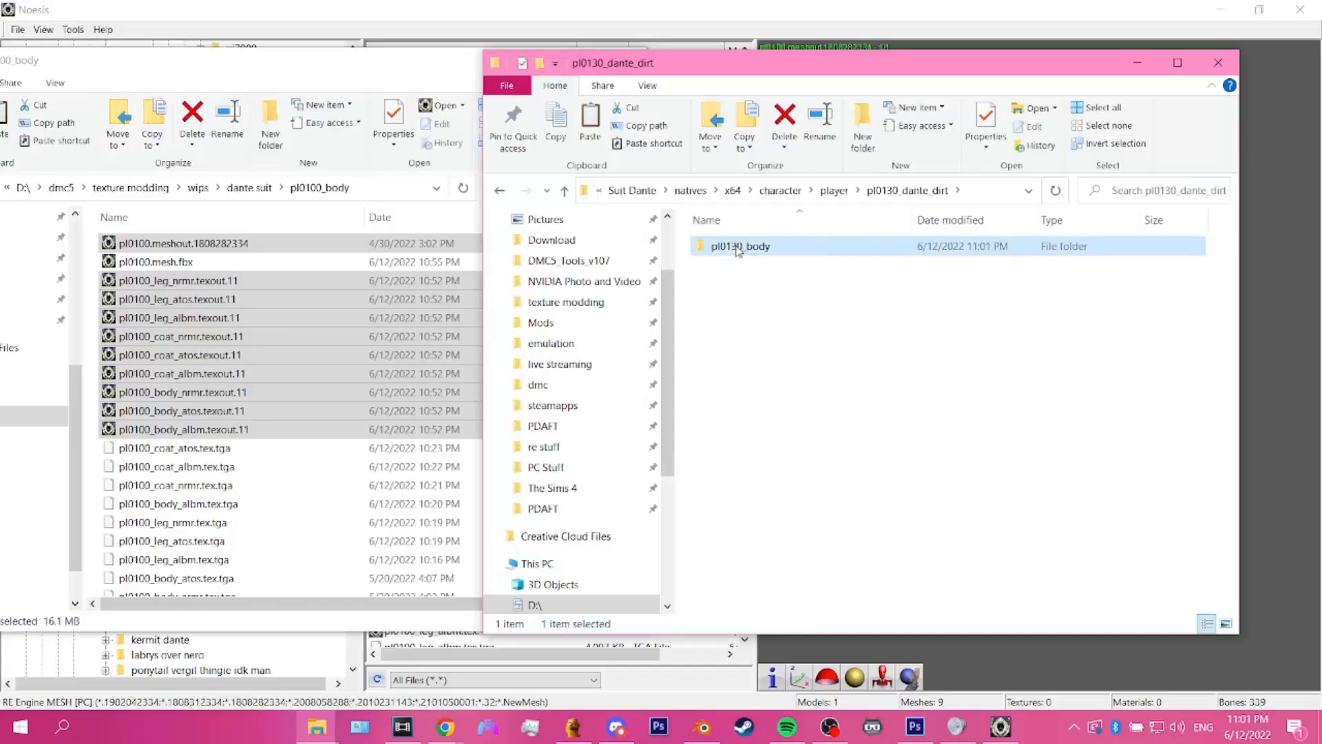
Step: Permanently delete the pl0100.mesh.1808282334 file from the pl0130_body folder
double_click(738, 248)
left_click(738, 246)
left_click(785, 144)
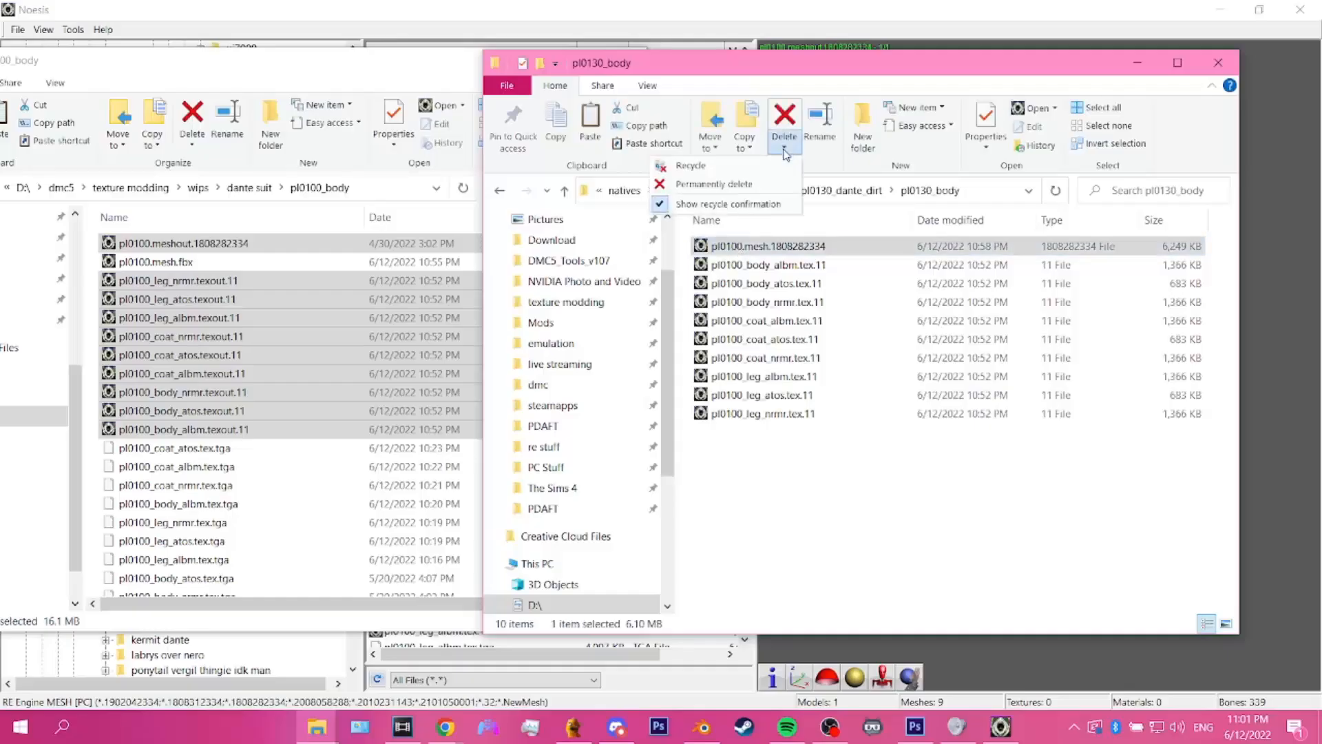
left_click(749, 185)
left_click(717, 425)
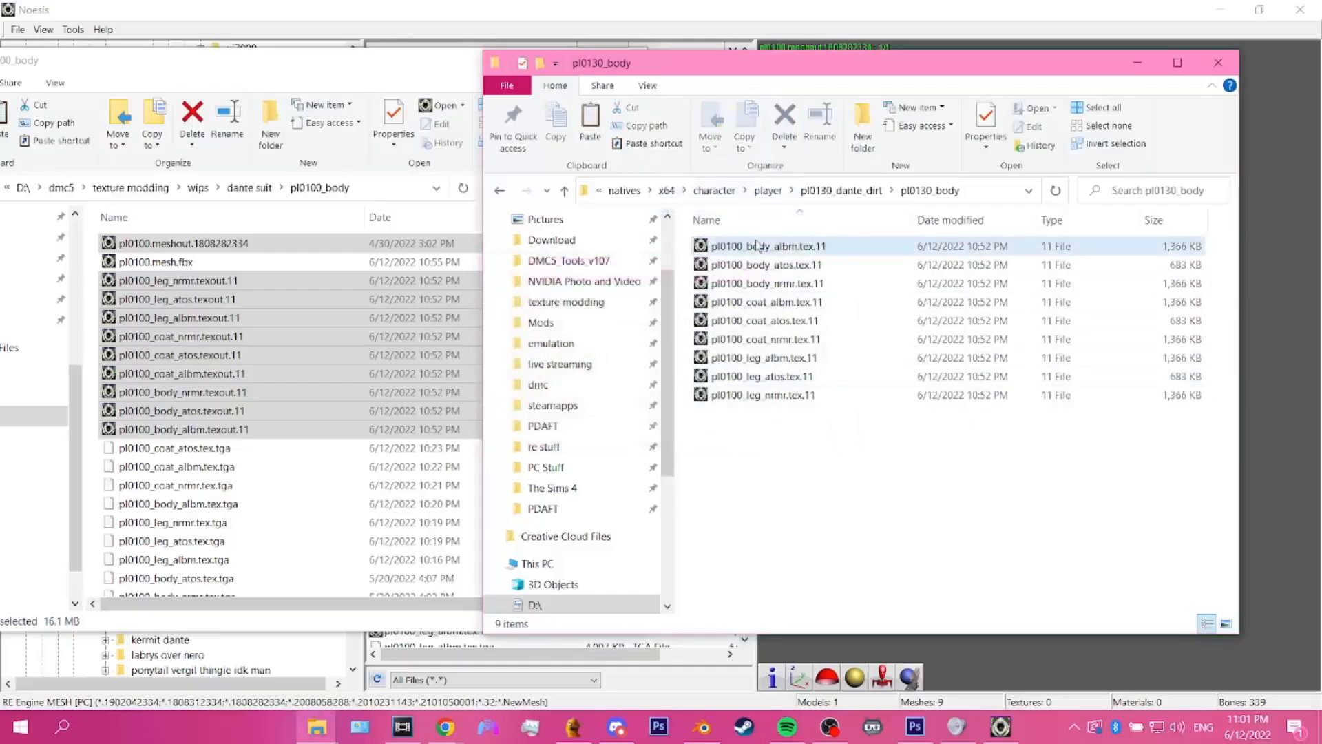
Step: Rename the body albm texture in pl0130_body as pl0130_body_albm.tex.11
left_click(735, 248)
key("F2")
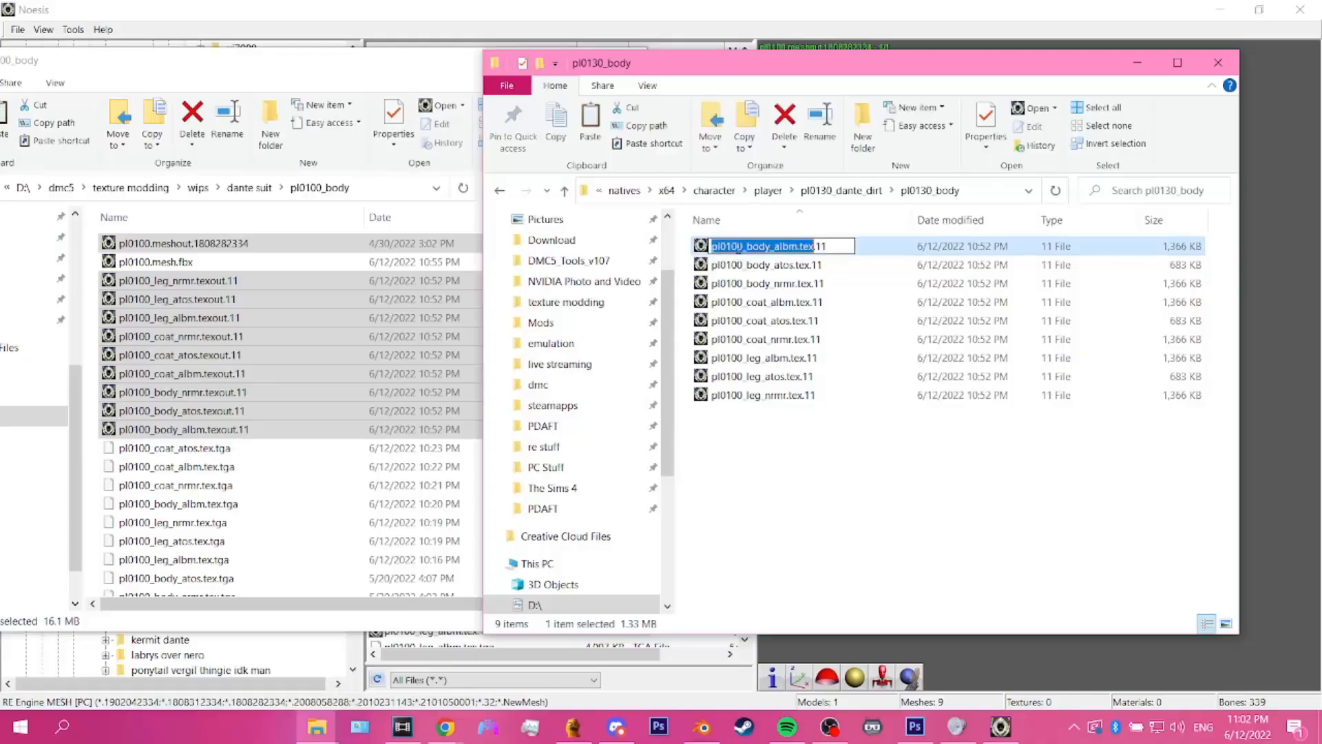
left_click(735, 248)
type("3")
key("Delete")
key("Return")
Step: Rename the body atos texture in pl0130_body as pl0130_body_atos.tex.11
left_click(737, 248)
key("F2")
left_click(738, 246)
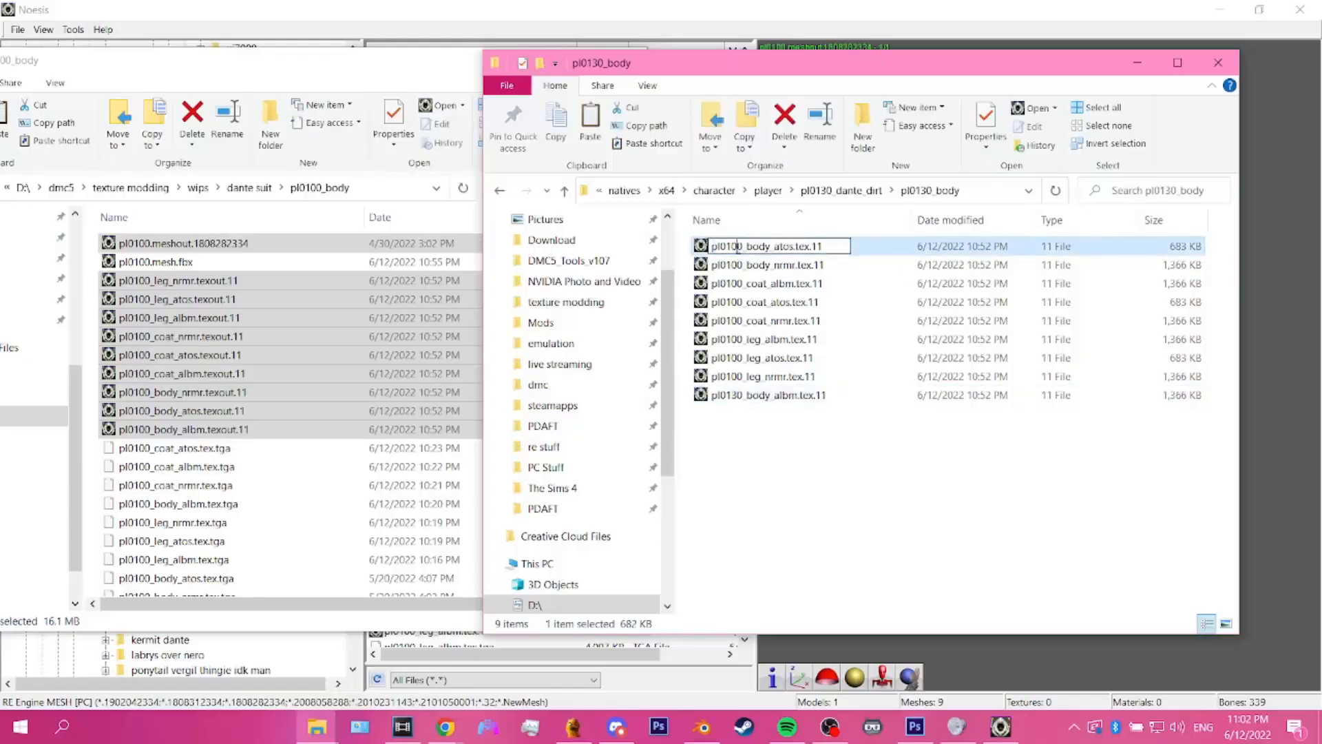
key("Return")
Step: Rename the body nrmr texture in pl0130_body as pl0130_body_nrmr.tex.11
left_click(738, 248)
key("F2")
left_click(738, 246)
type("3")
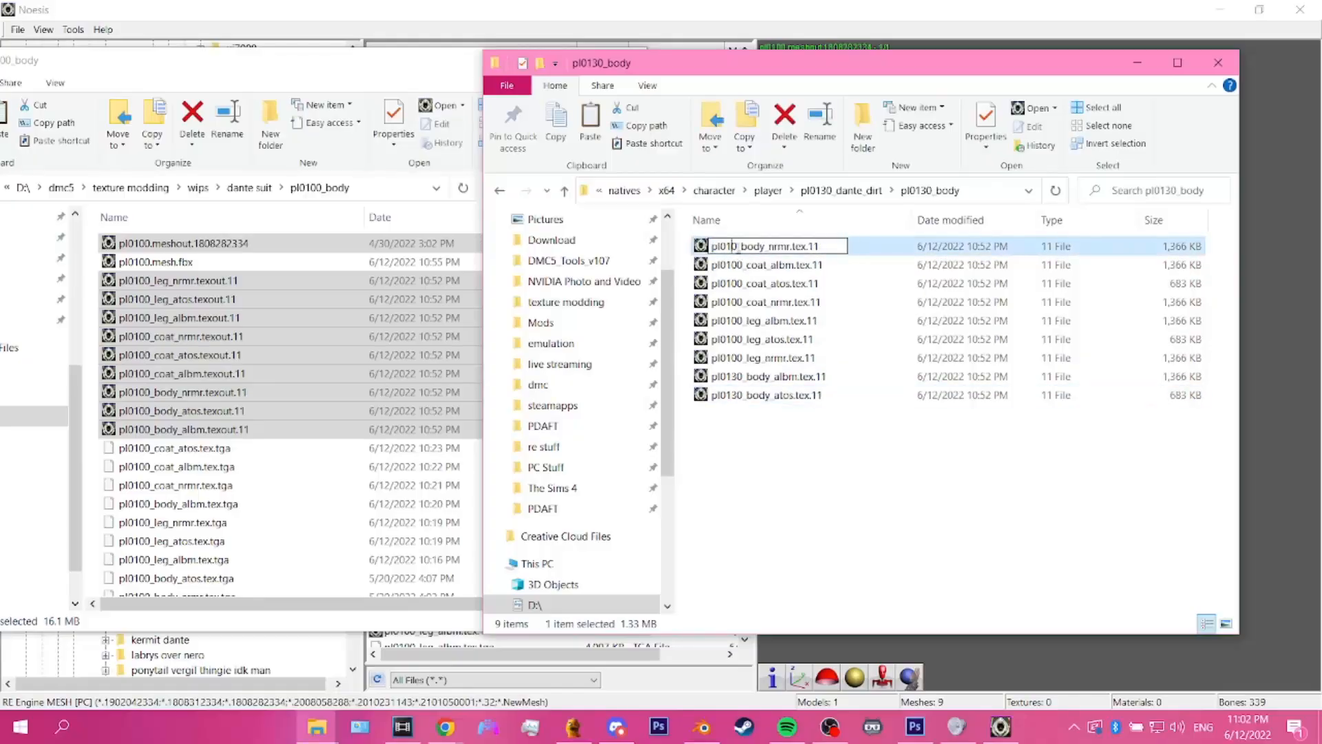
key("Delete")
key("Return")
Step: Rename the coat albm texture in pl0130_body as pl0130_coat_albm.tex.11
left_click(738, 248)
key("F2")
left_click(739, 247)
type("3")
key("Delete")
key("Return")
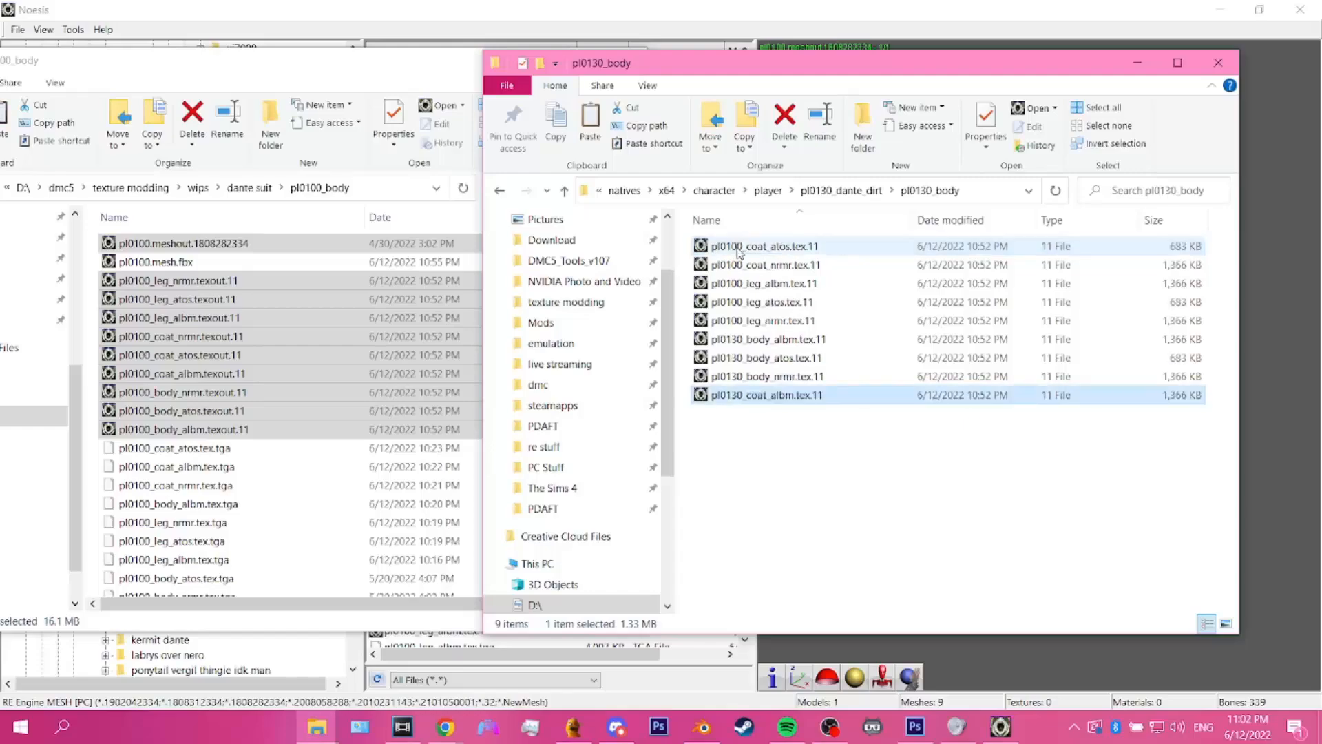
Step: Rename the coat atos texture in pl0130_body as pl0130_coat_atos.tex.11
left_click(739, 248)
key("F2")
left_click(738, 247)
type("3")
key("Delete")
key("Return")
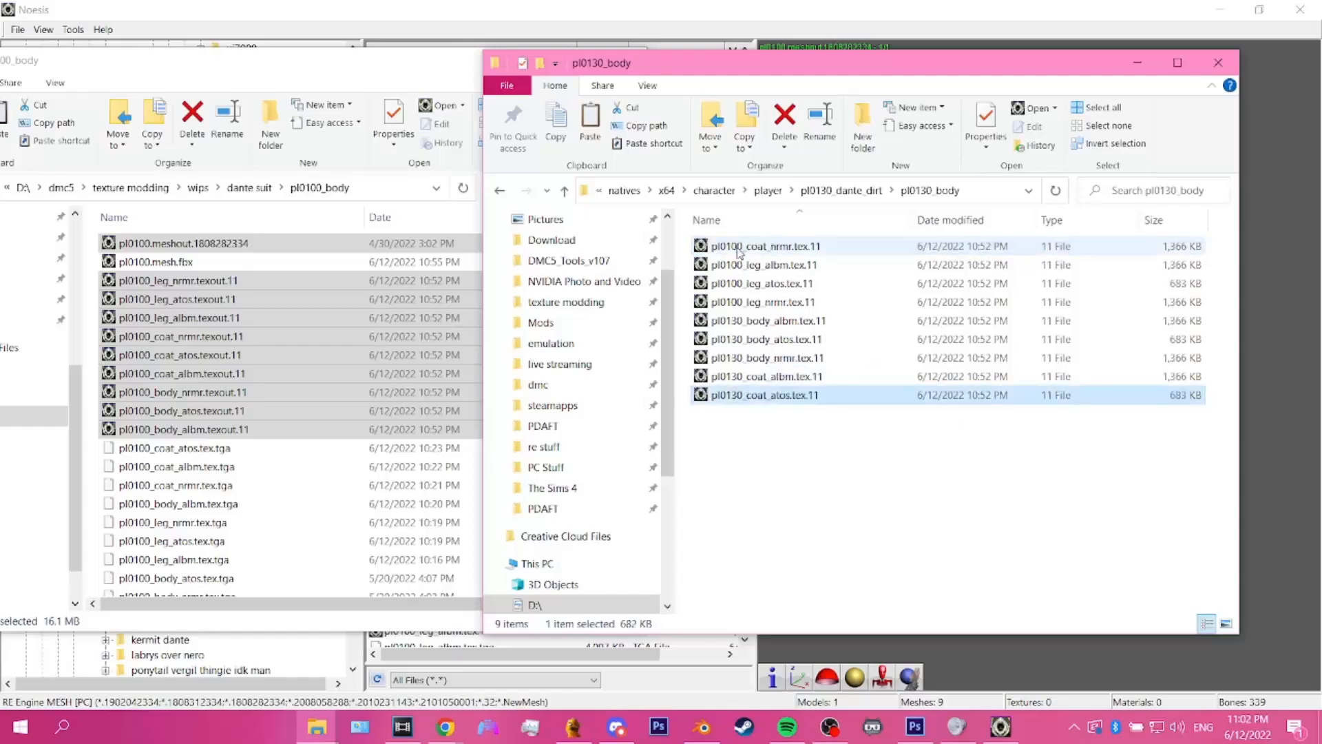
Step: Rename the coat nrmr texture in pl0130_body as pl0130_coat_nrmr.tex.11
left_click(738, 248)
key("F2")
left_click(738, 246)
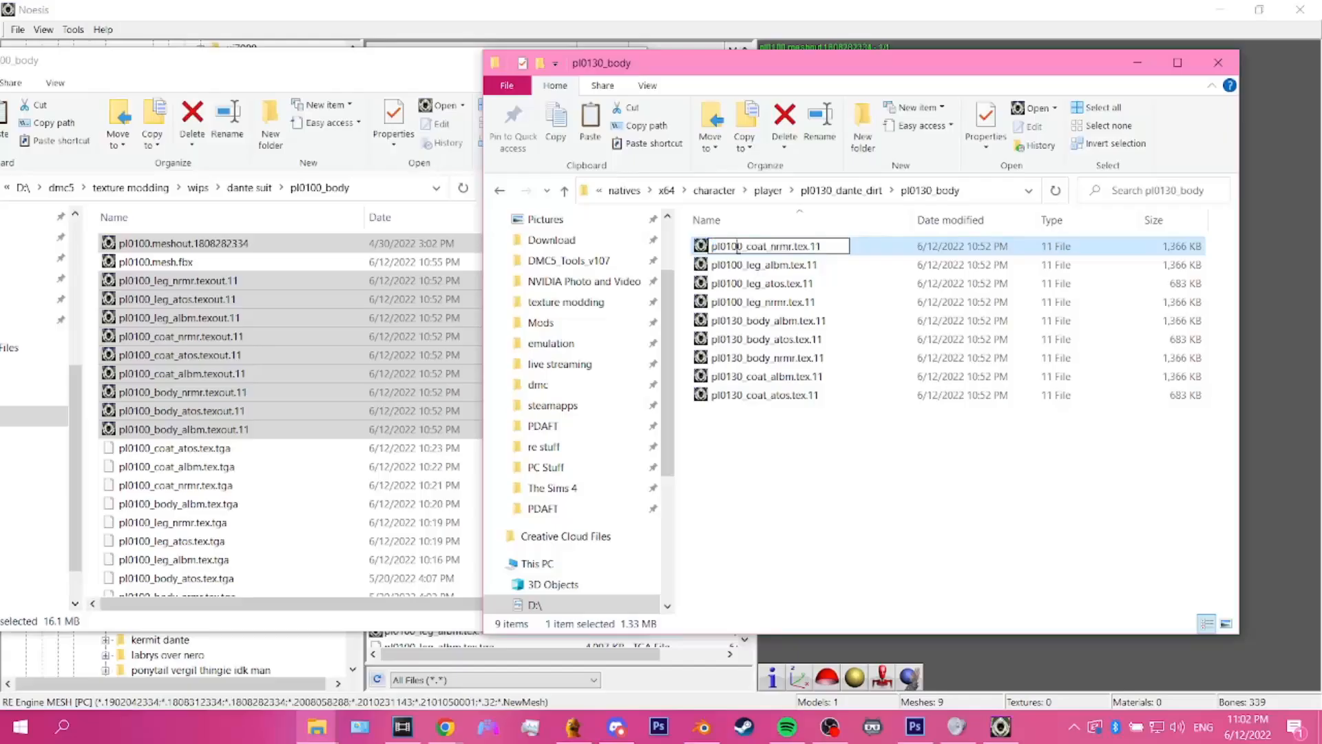
type("3")
key("Return")
Step: Rename the leg albm texture in pl0130_body as pl0130_leg_albm.tex.11
left_click(739, 247)
key("F2")
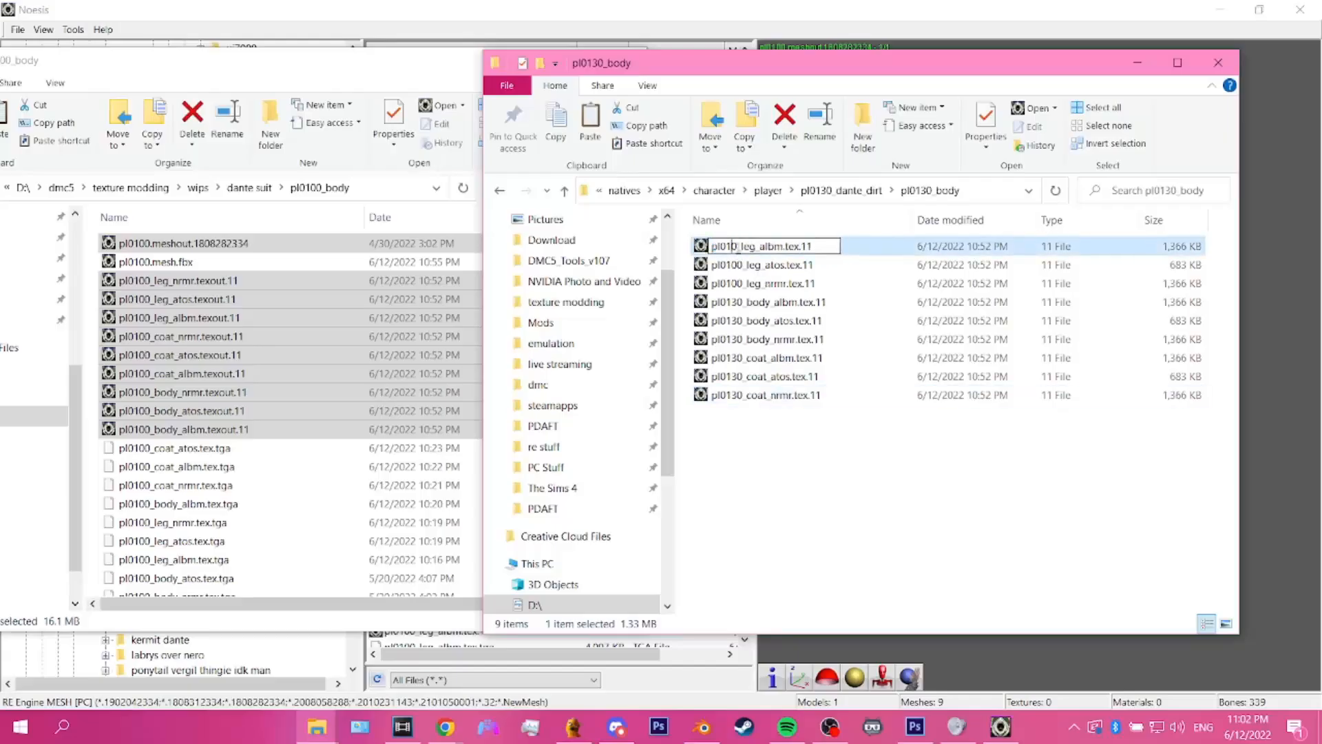
type("3")
key("Return")
Step: Rename the leg atos texture in pl0130_body as pl0130_leg_atos.tex.11
left_click(739, 248)
key("F2")
left_click(739, 248)
key("BackSpace")
type("3")
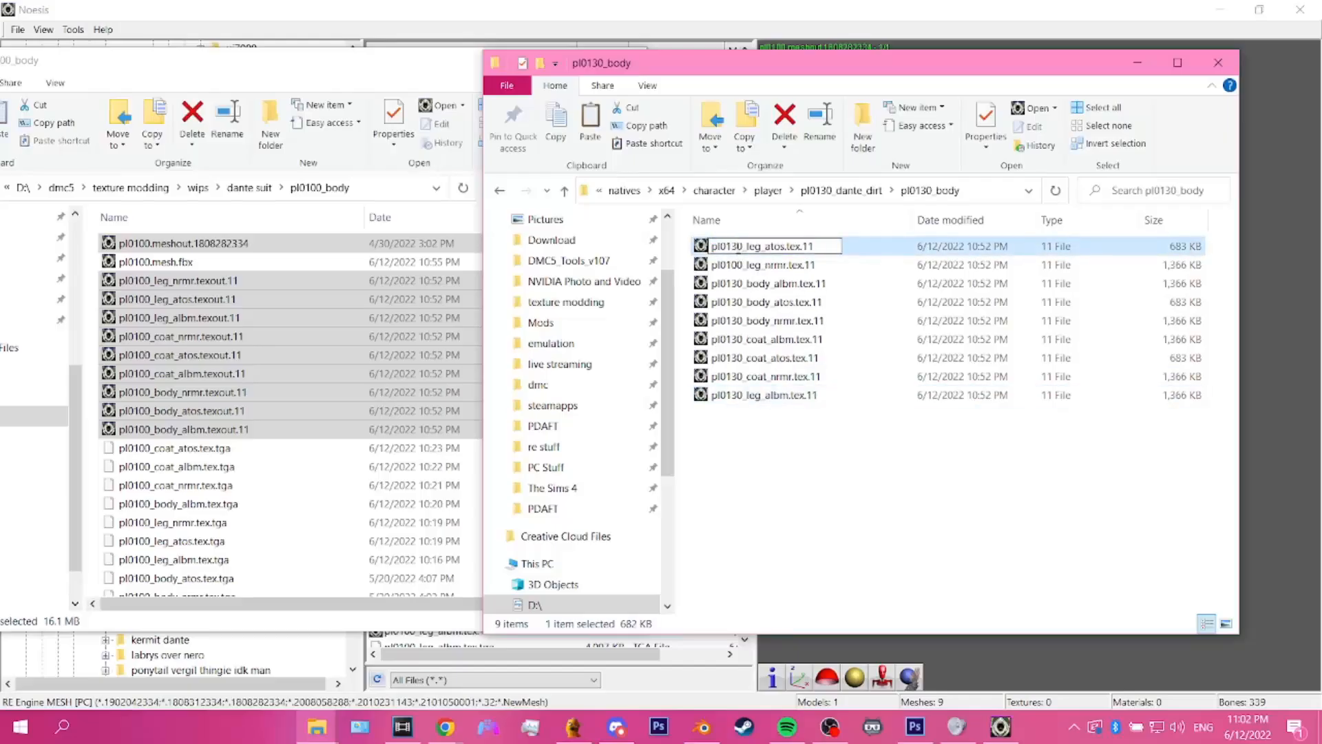
key("Return")
Step: Rename the leg nrmr texture in pl0130_body as pl0130_leg_nrmr.tex.11
left_click(738, 248)
key("F2")
left_click(739, 248)
key("BackSpace")
type("3")
key("Return")
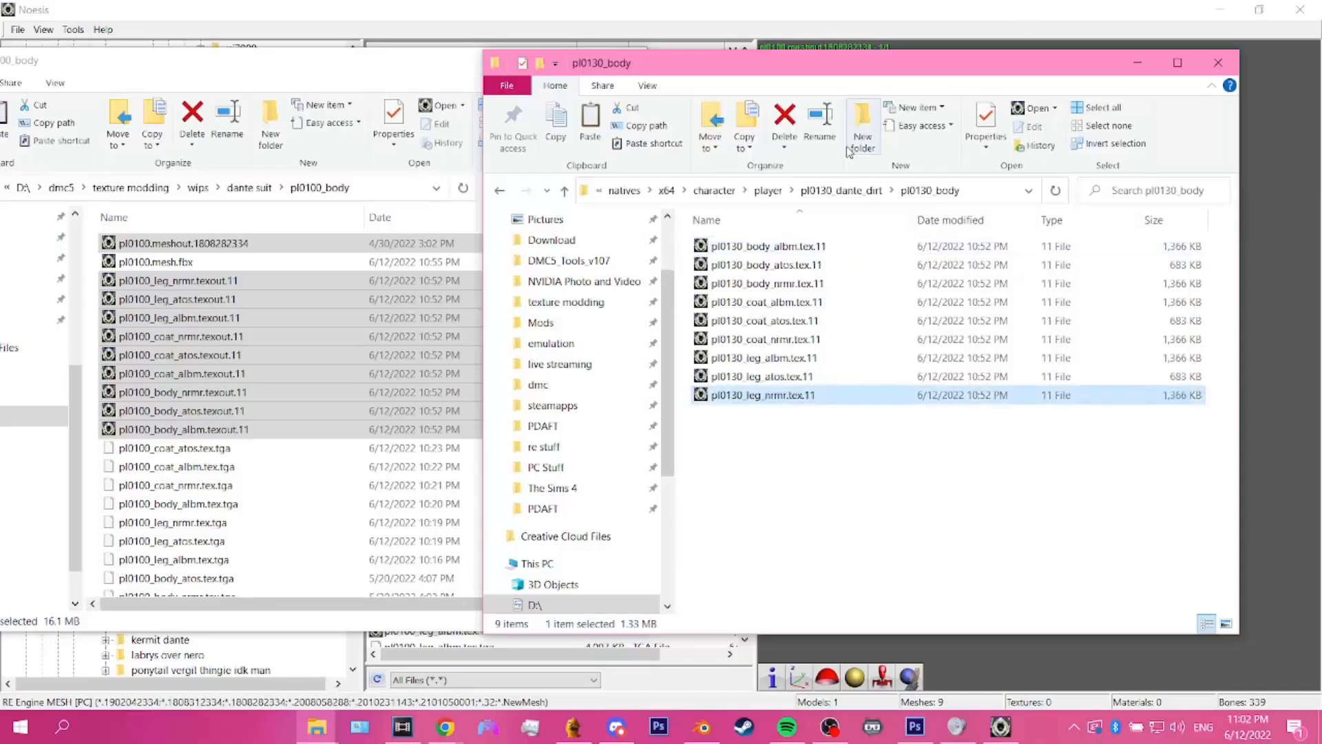
Step: Copy the pl0130_body folder into the mod's pl0131_dante_middirt folder and rename the copy as pl0131_body
left_click(842, 191)
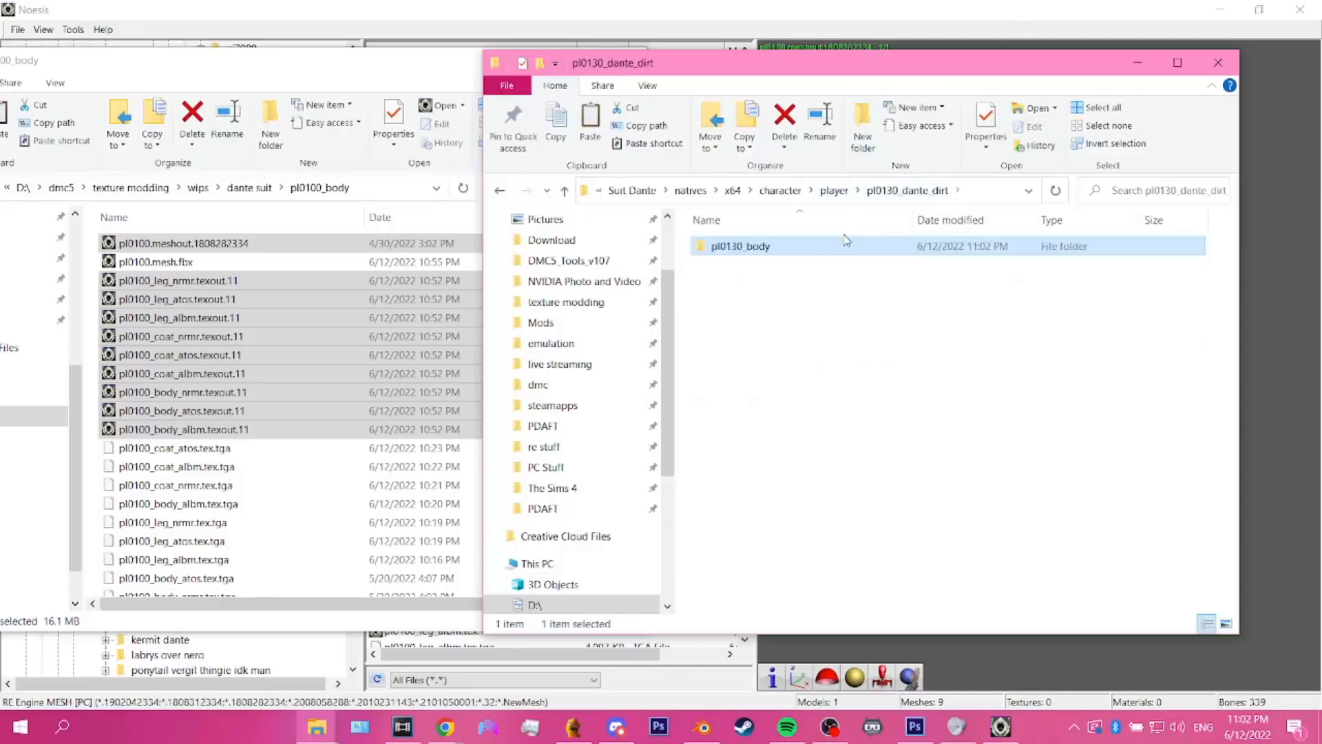
left_click(842, 192)
double_click(829, 290)
key("ctrl+v")
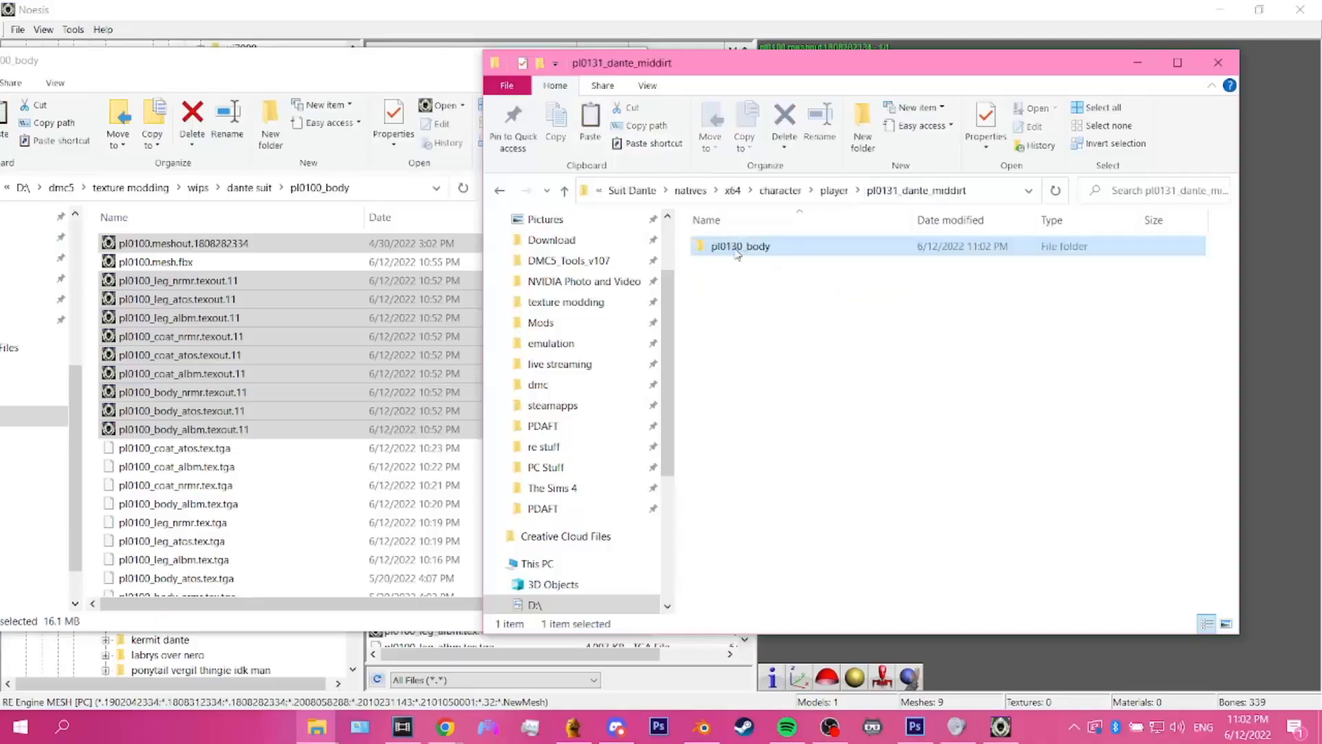
key("F2")
left_click(741, 245)
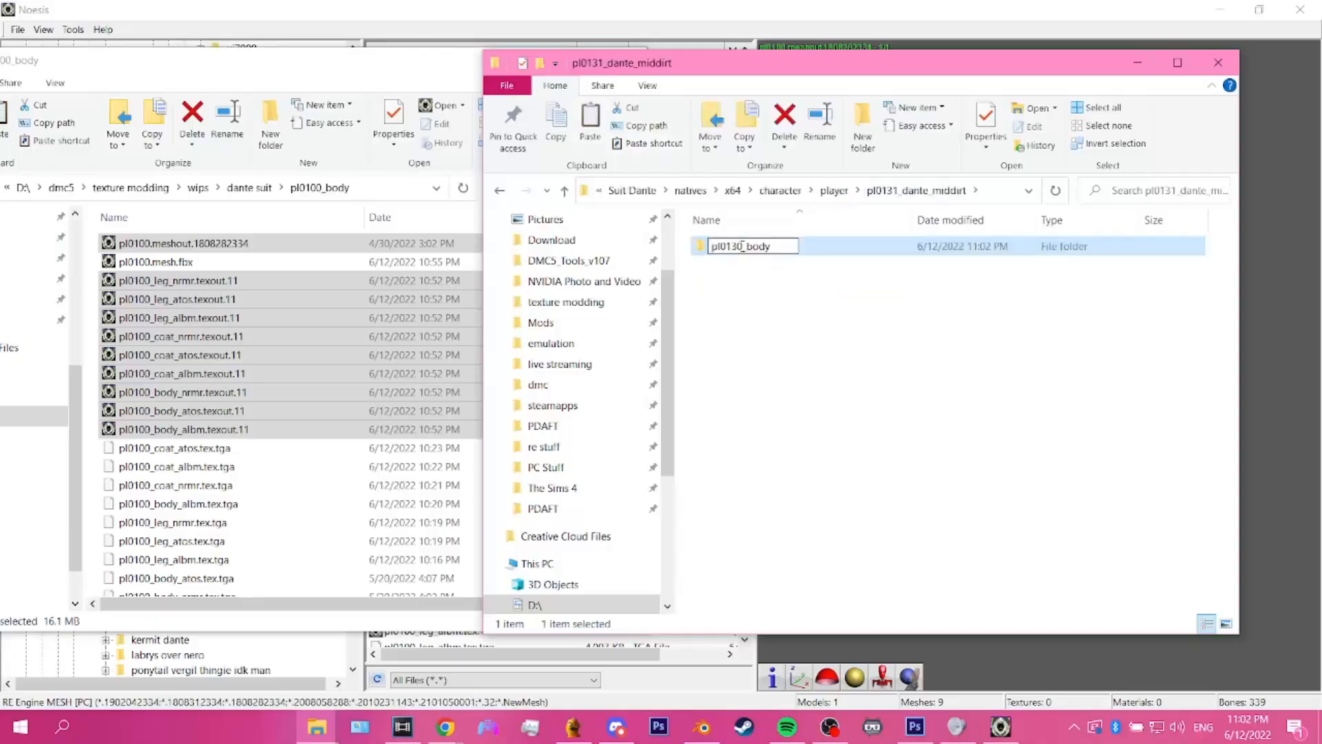
key("BackSpace")
type("1")
key("Return")
Step: Rename the body albm texture in pl0131_body as pl0131_body_albm.tex.11
double_click(741, 246)
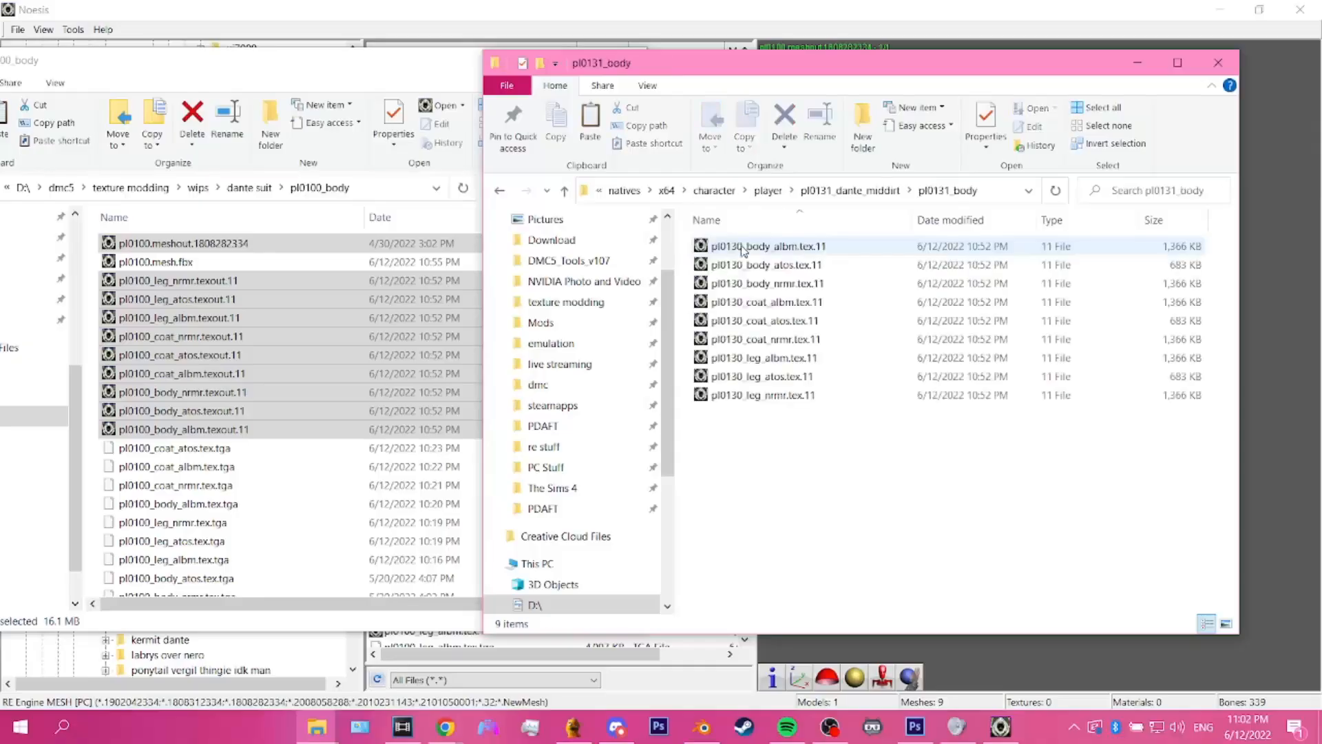
left_click(741, 246)
key("F2")
left_click(741, 246)
key("BackSpace")
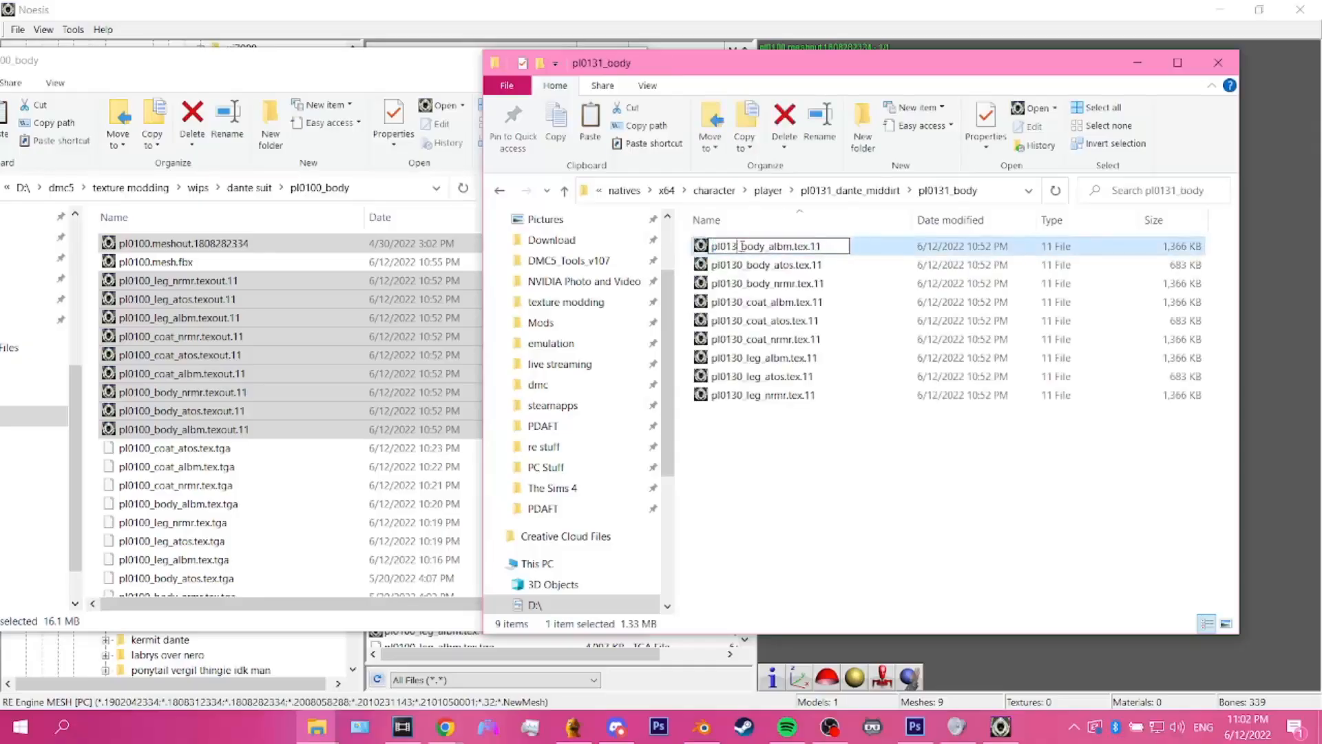
type("1")
key("Return")
left_click(743, 246)
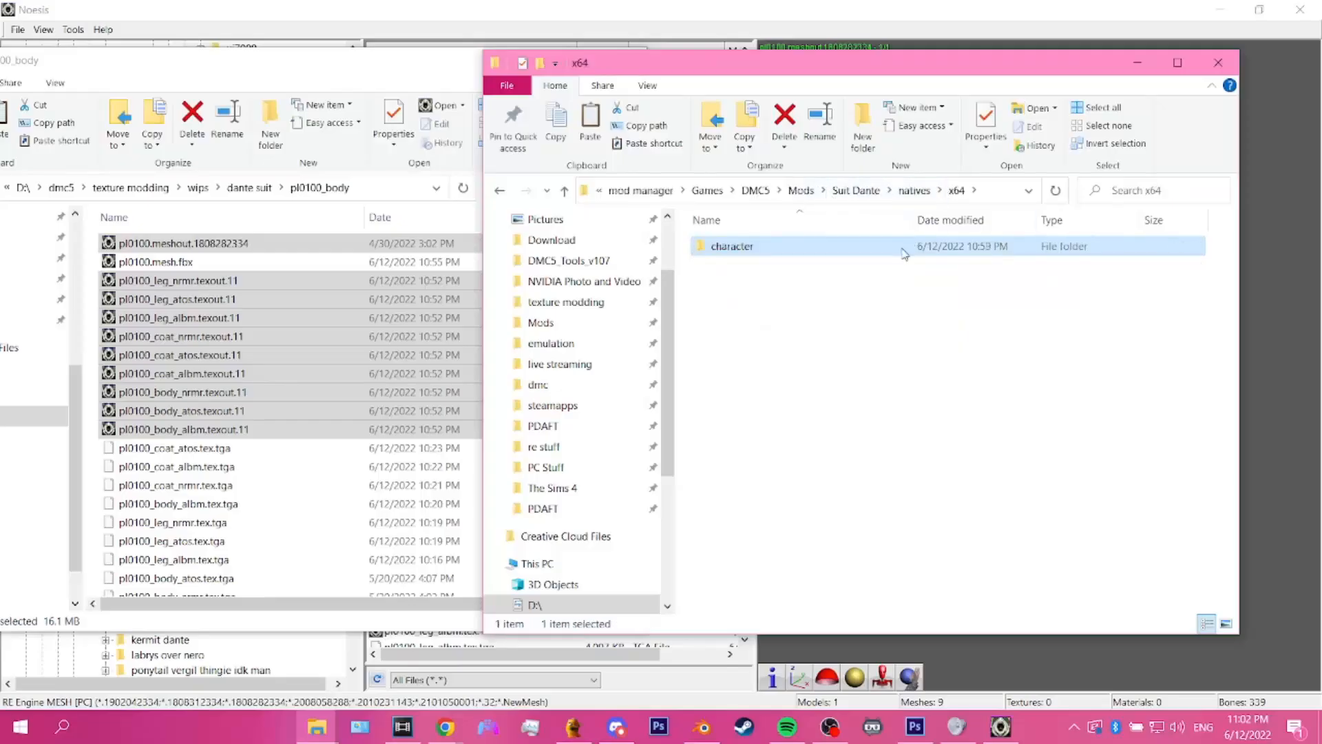
Step: Review the mod's folder hierarchy from x64 down to pl0100_body, then return to the player folder
double_click(905, 248)
double_click(856, 247)
double_click(850, 246)
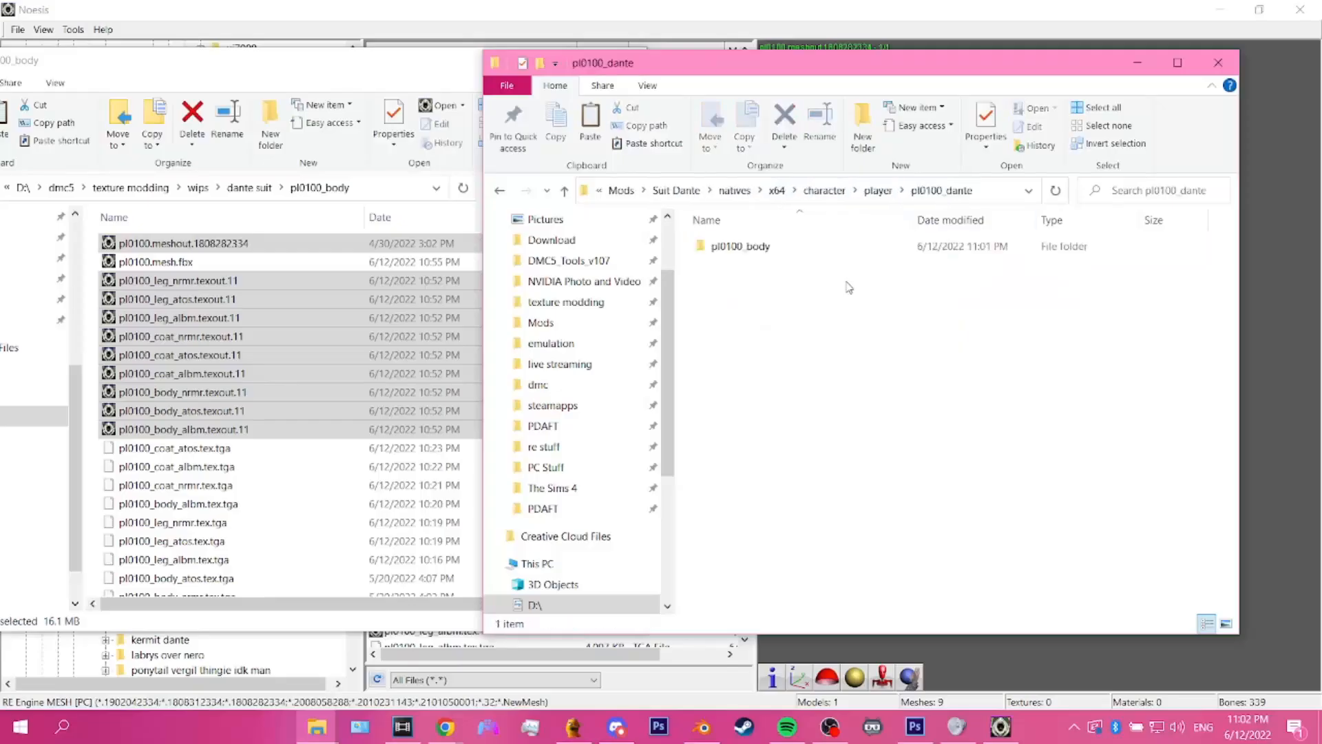
double_click(837, 250)
left_click(843, 190)
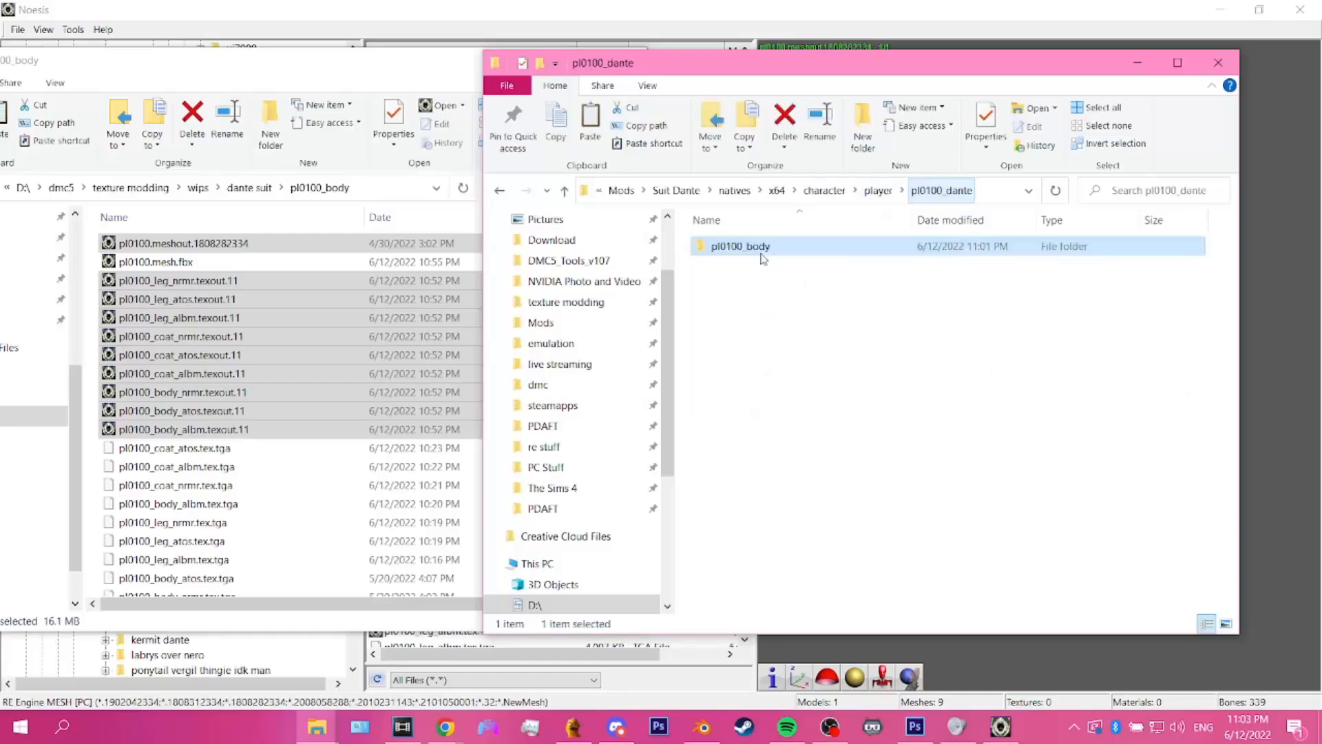
left_click(878, 190)
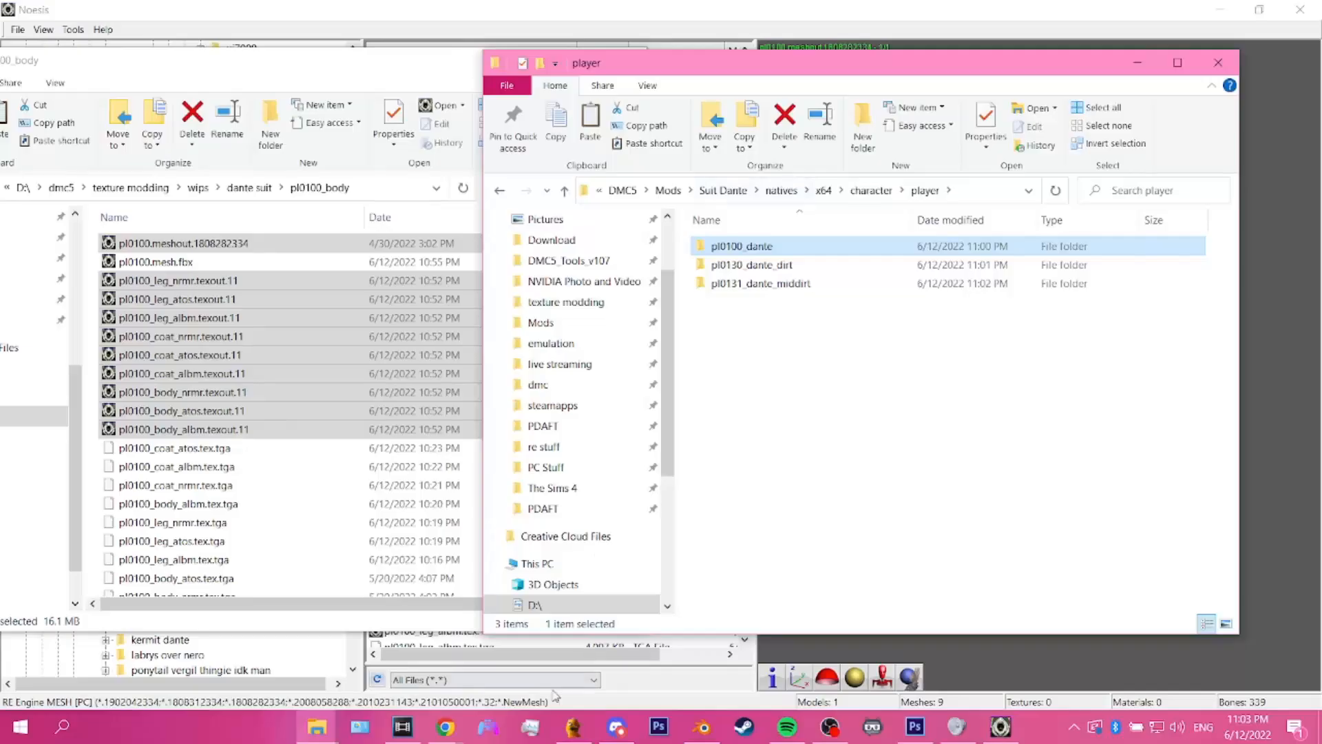
Step: Switch to Fluffy Manager 5000, refresh the mod list, and search for "suit" to enable the Suit Dante mod
left_click(575, 727)
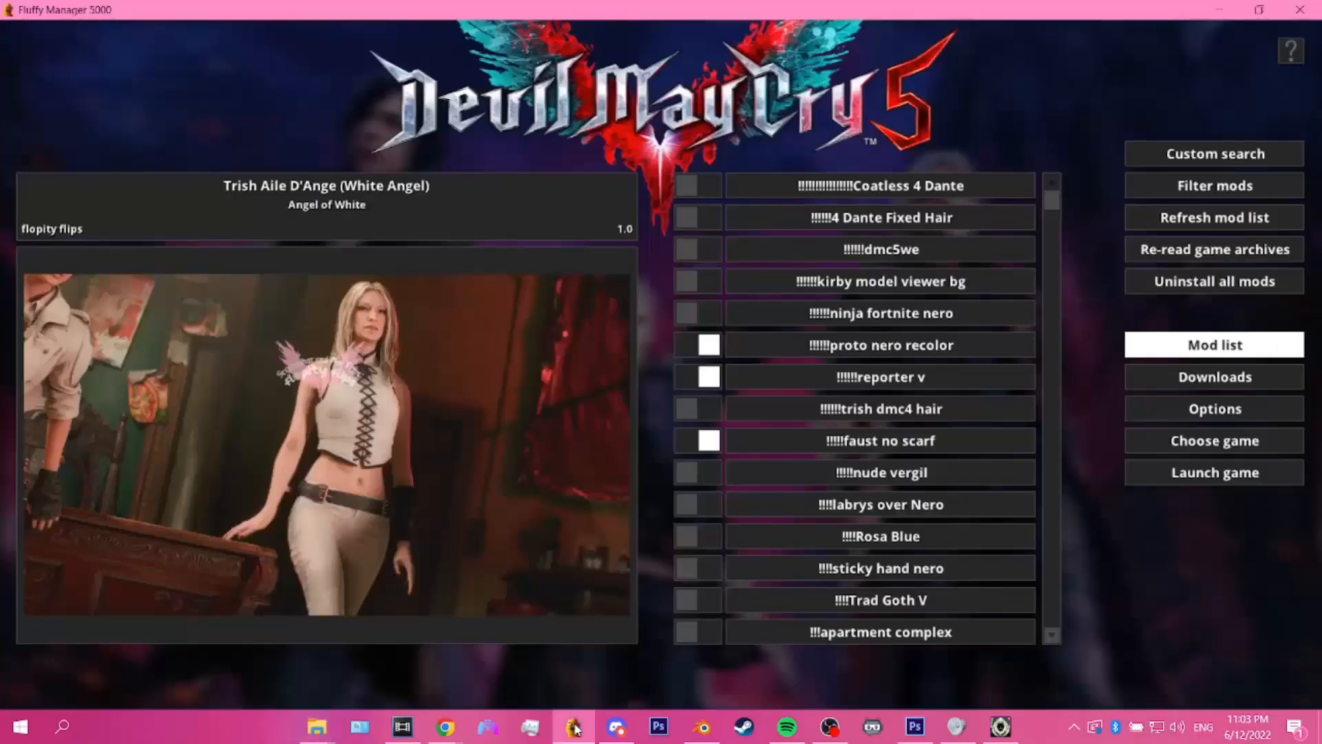
left_click(1162, 217)
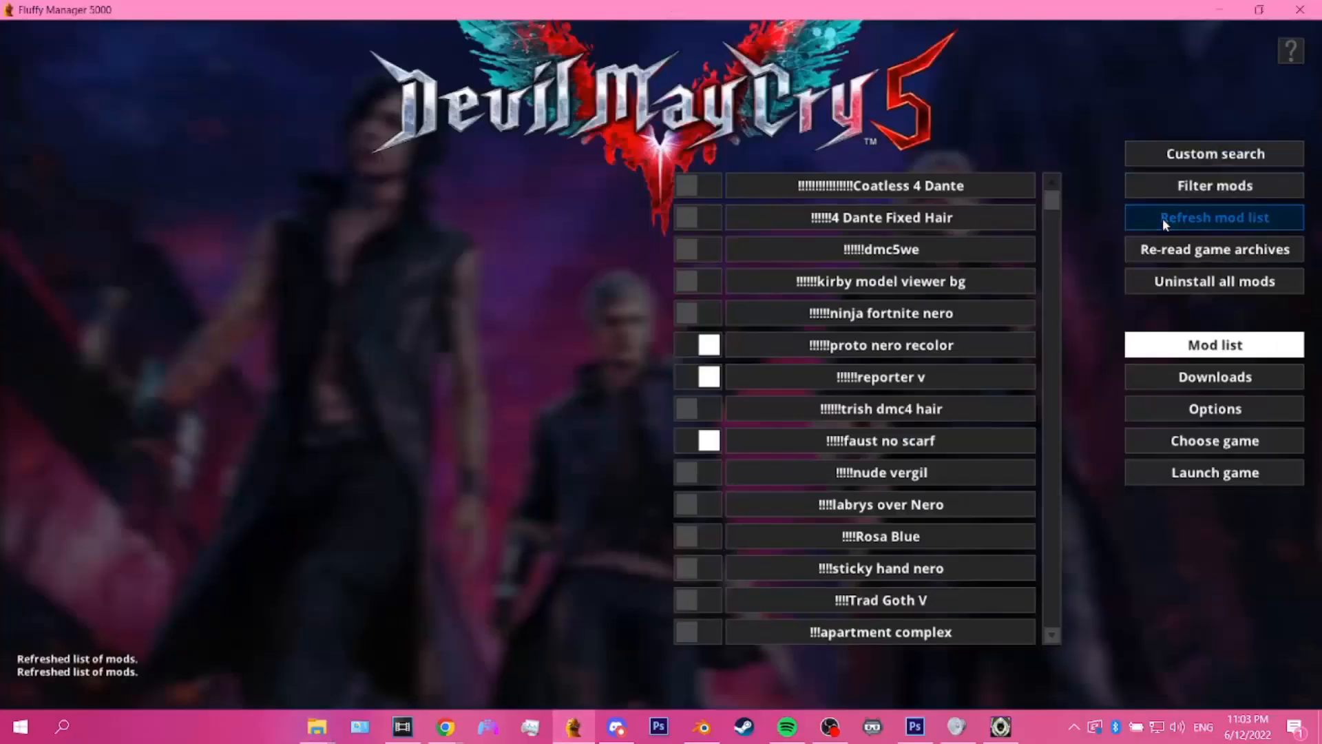
left_click(1197, 159)
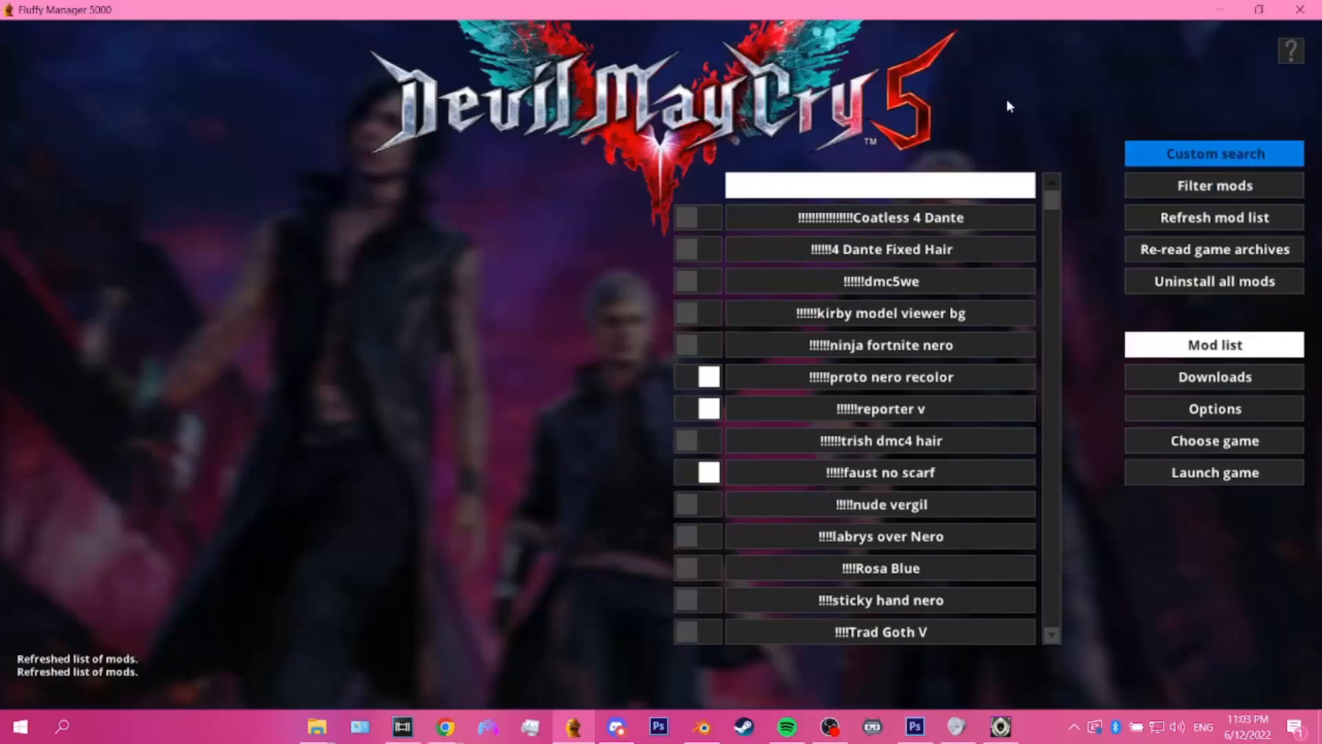
type("suit")
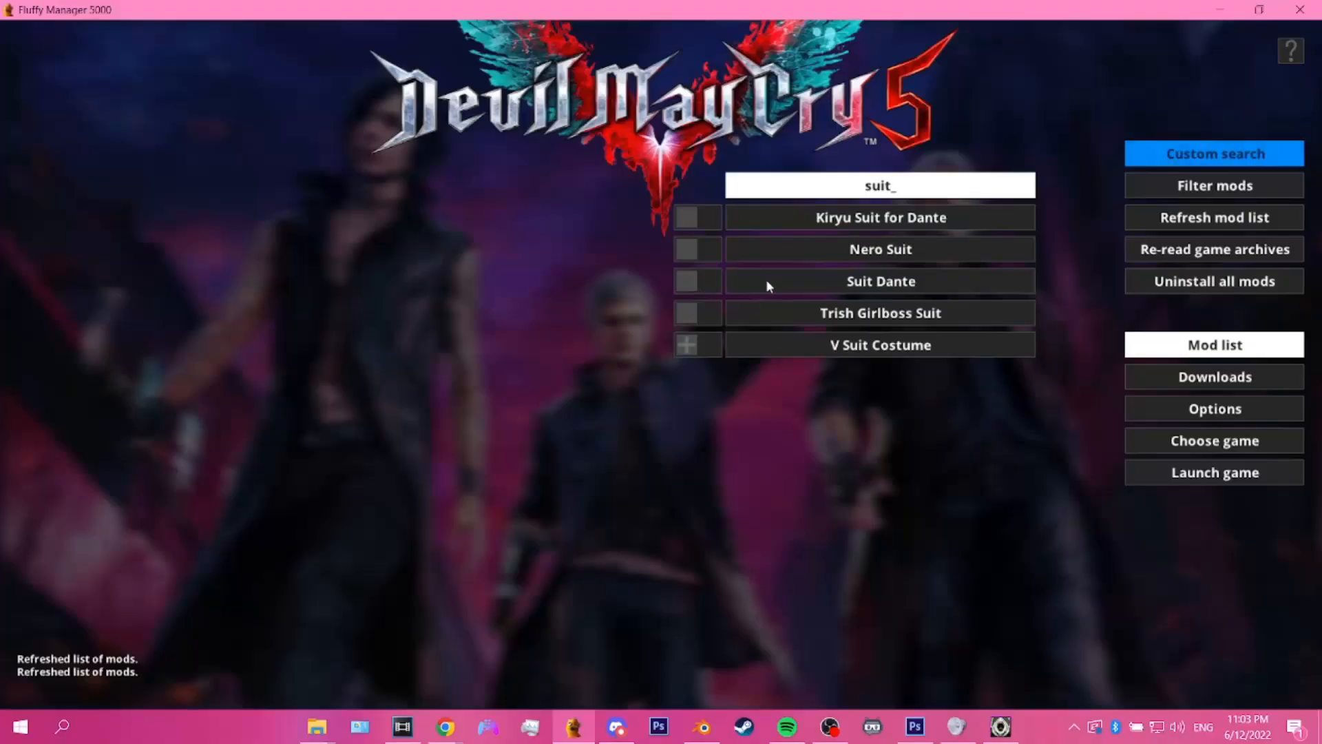
left_click(721, 282)
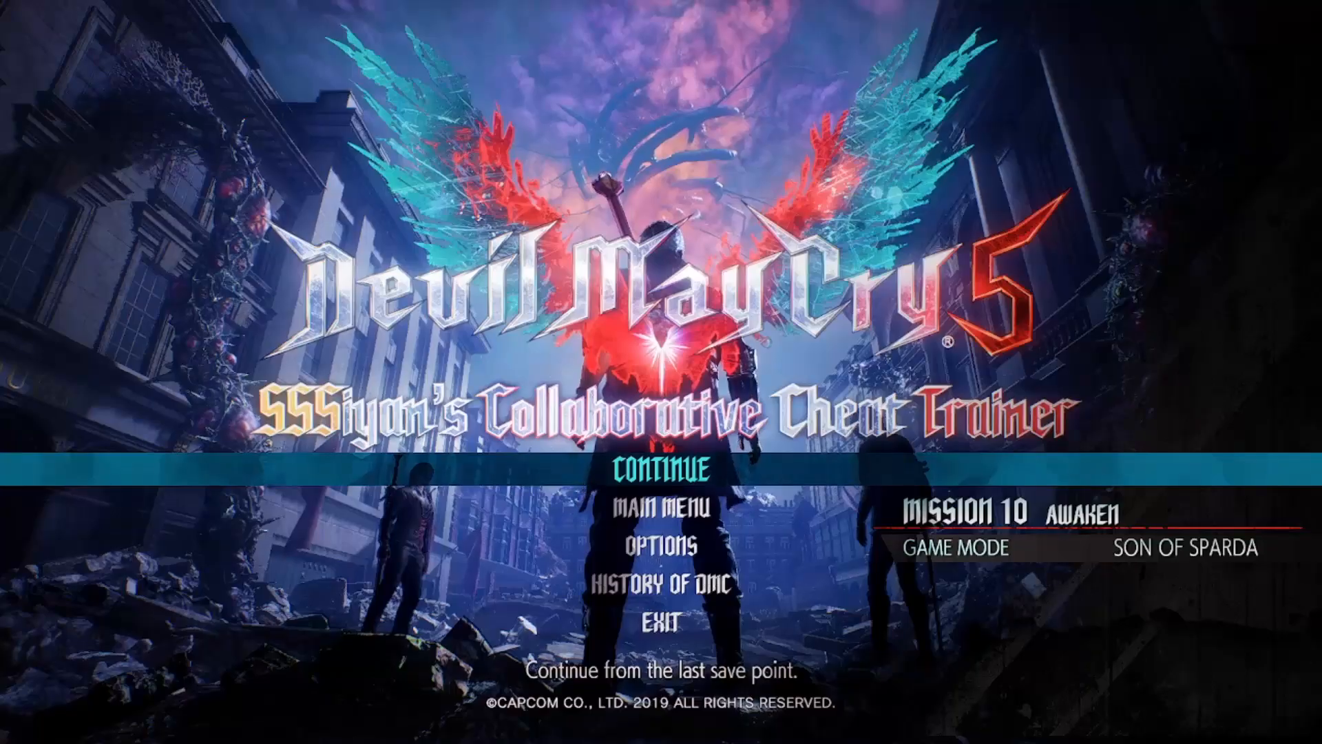
Step: Continue the Devil May Cry 5 game from the last save point in Mission 10
key("Down")
key("Down")
key("Down")
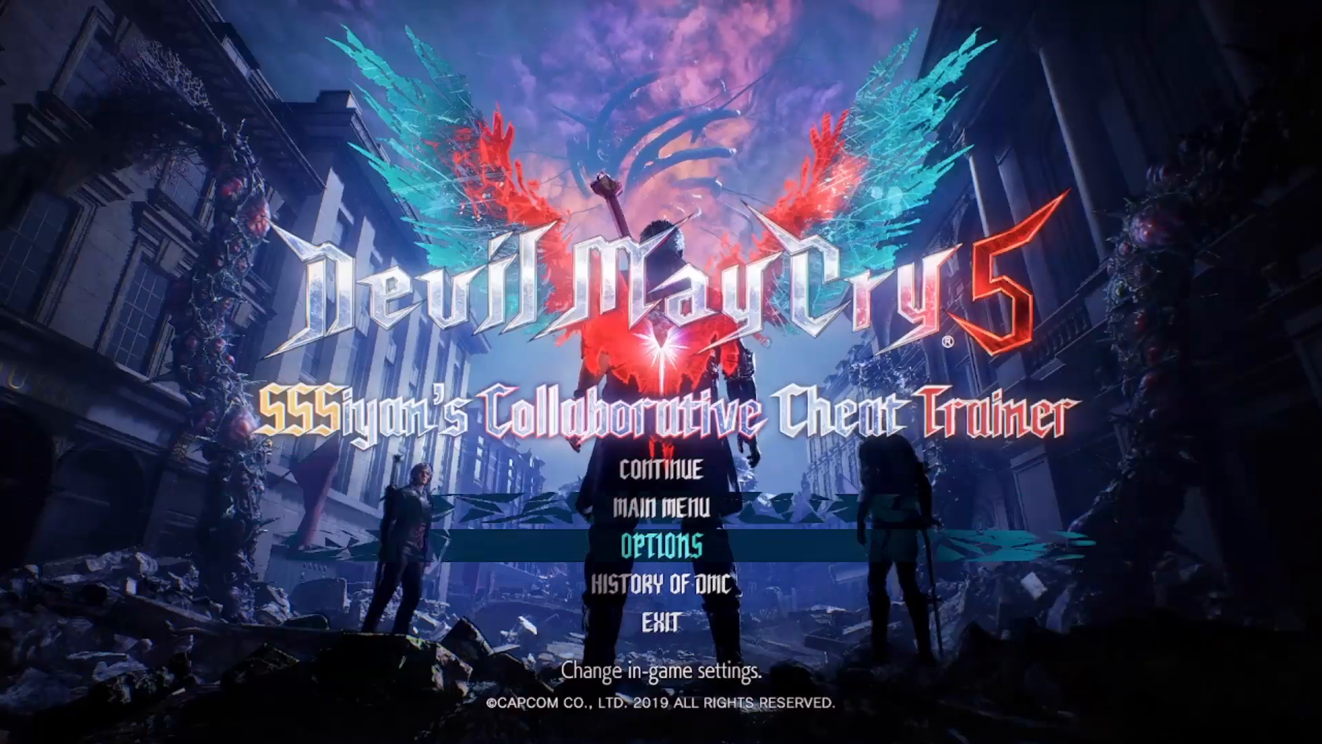
key("Down")
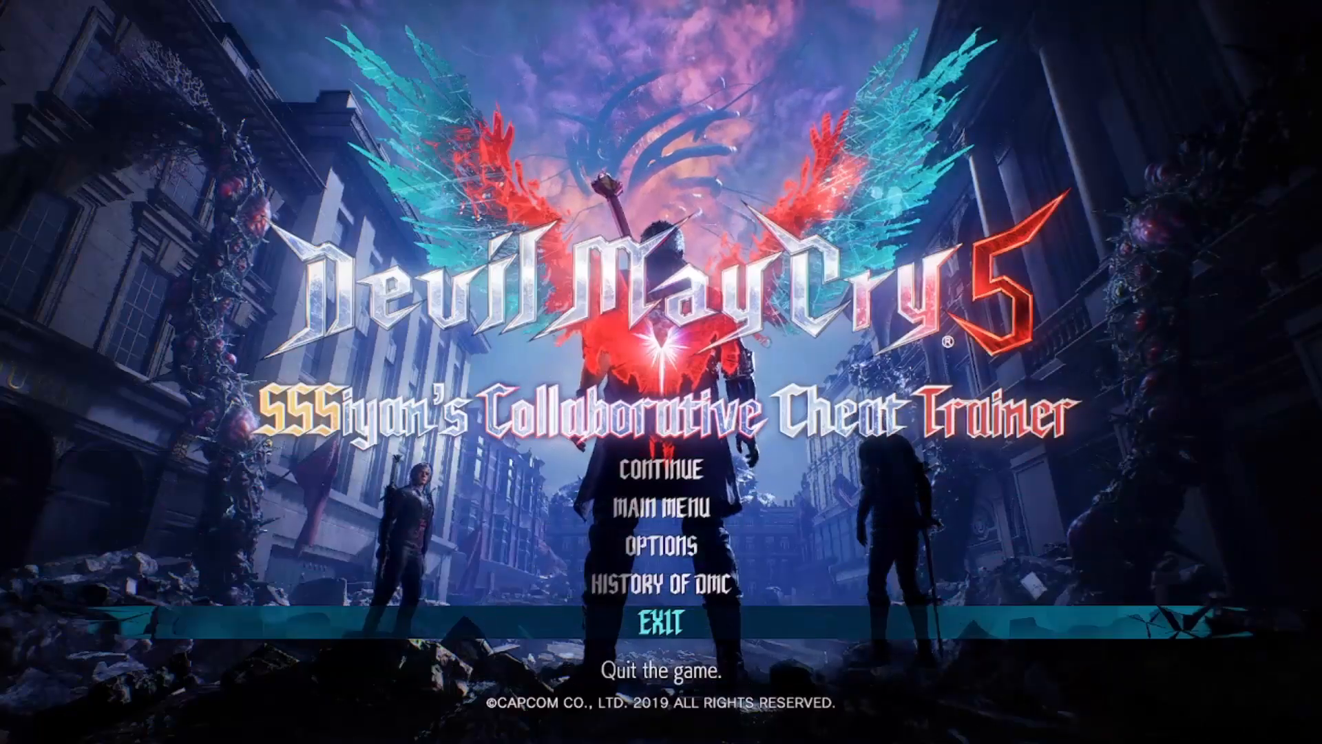
key("Down")
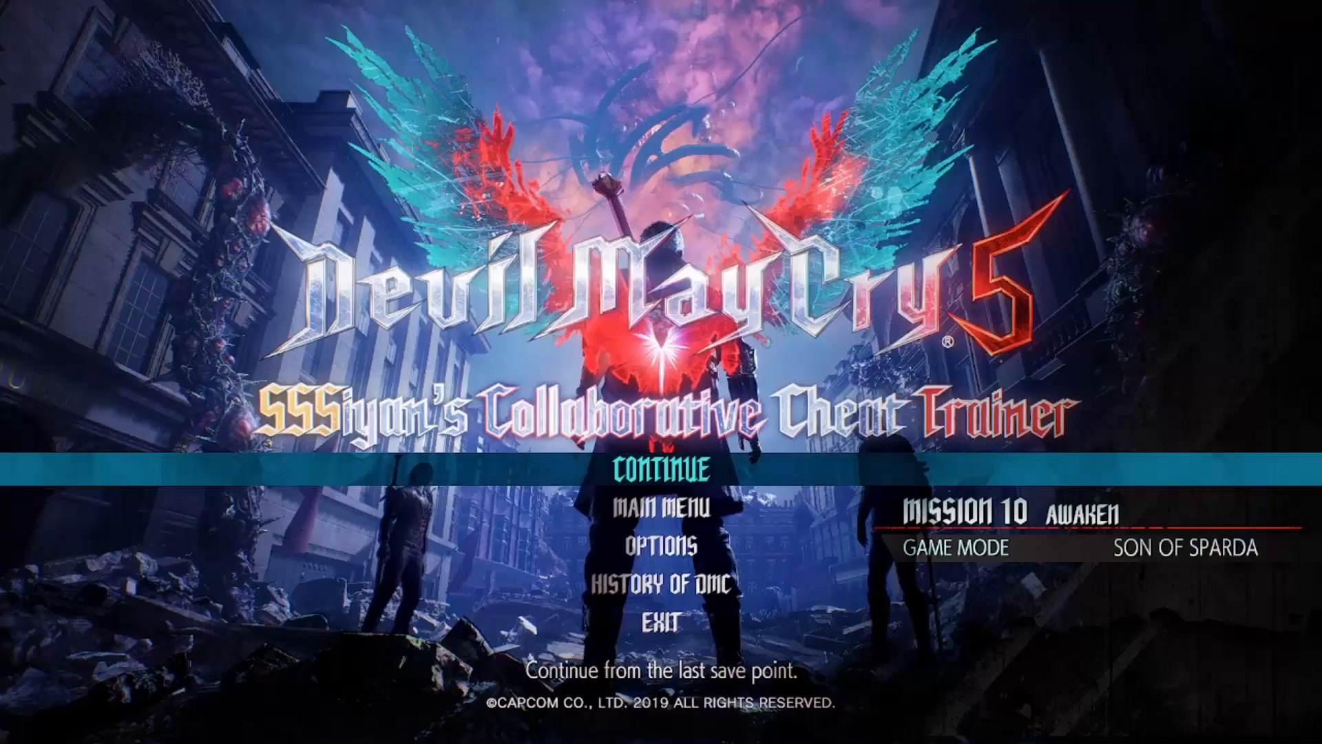
key("Return")
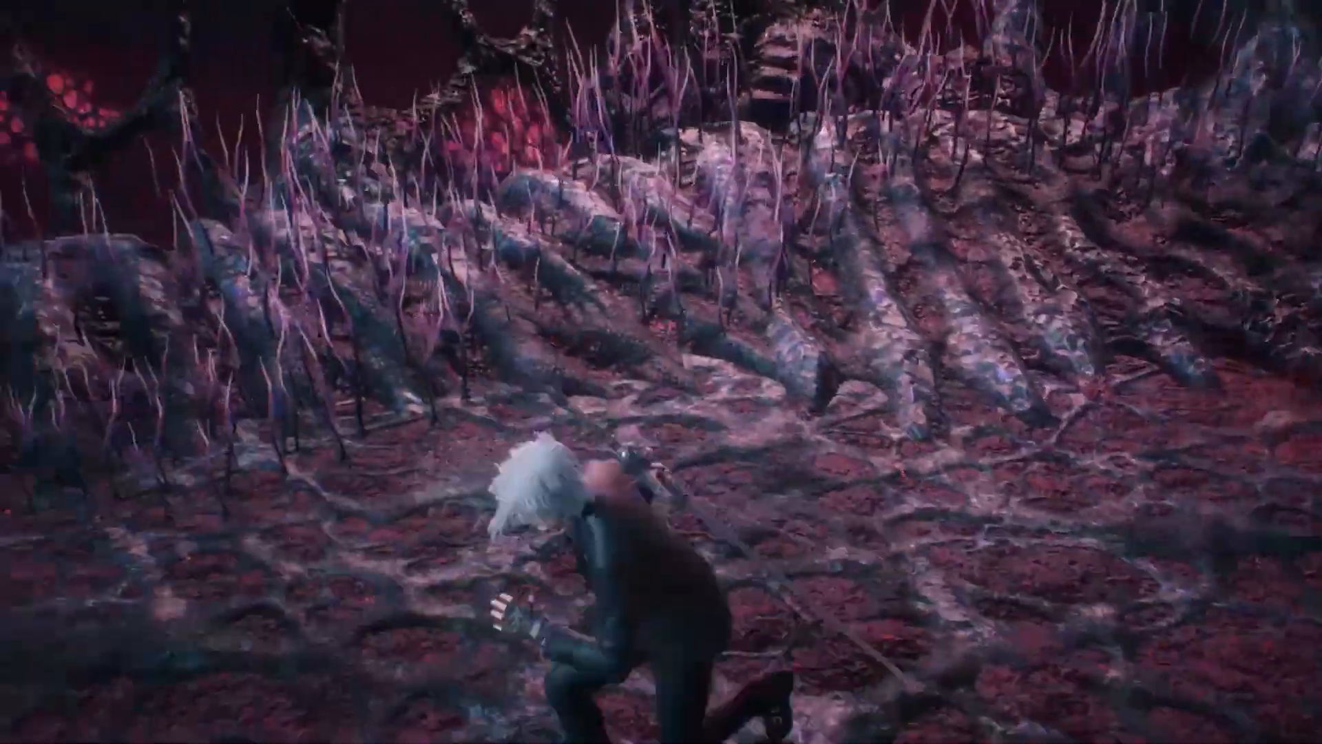
Step: Pause the mission and use Photo Mode to examine Dante's suit in game, returning to the pause menu
key("Escape")
key("Down")
key("Down")
key("Down")
key("Down")
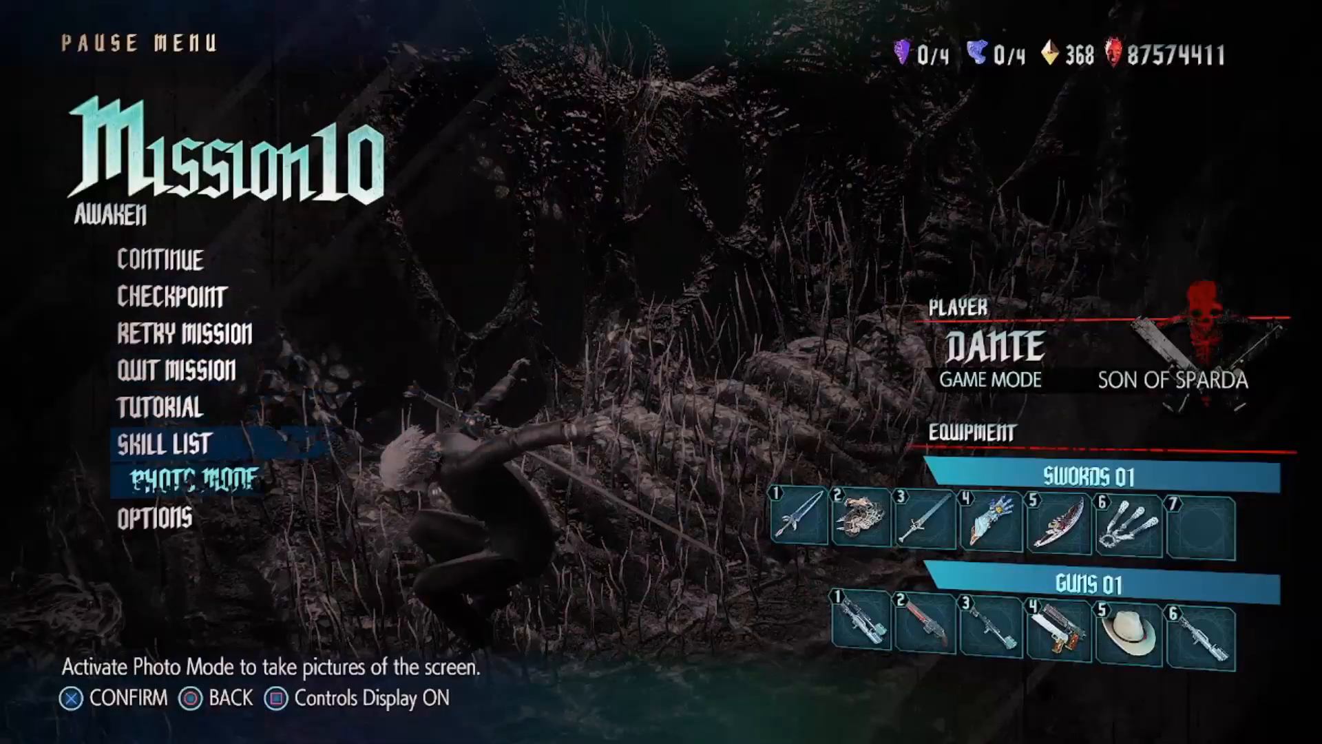
key("Return")
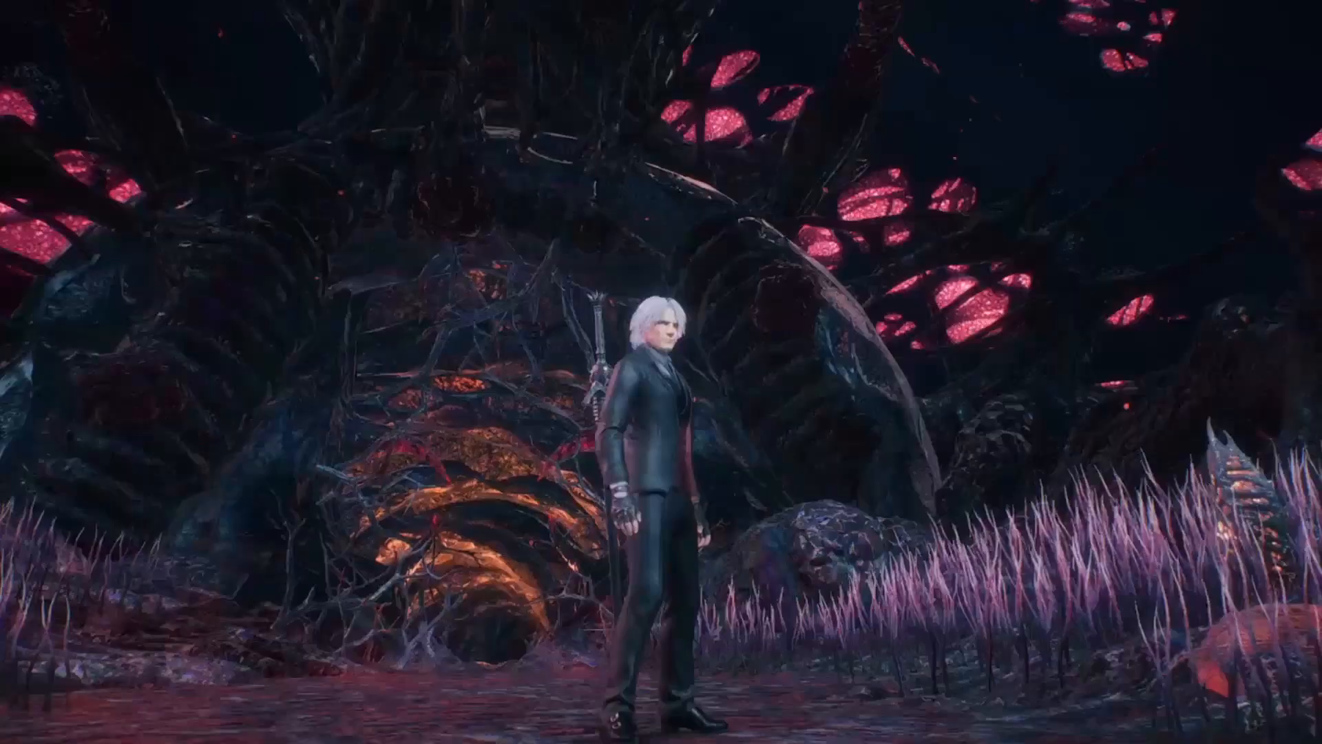
key("Escape")
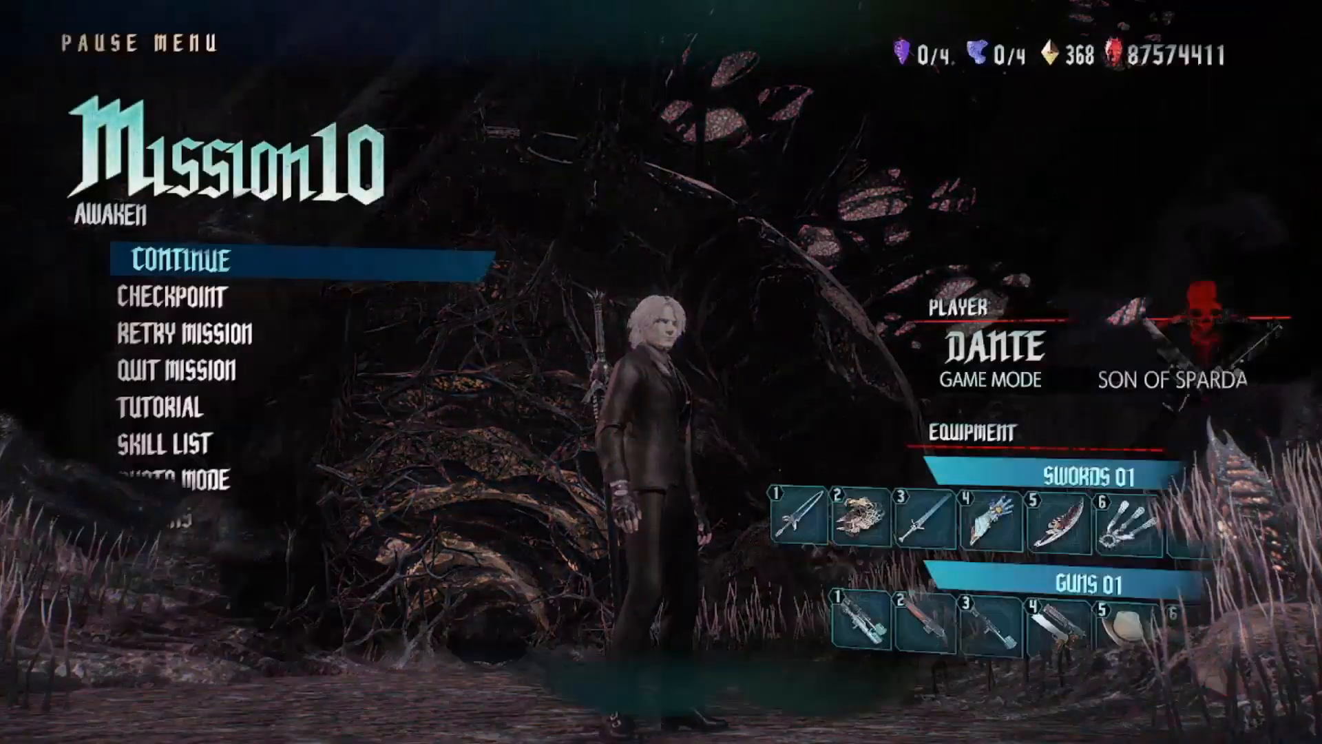